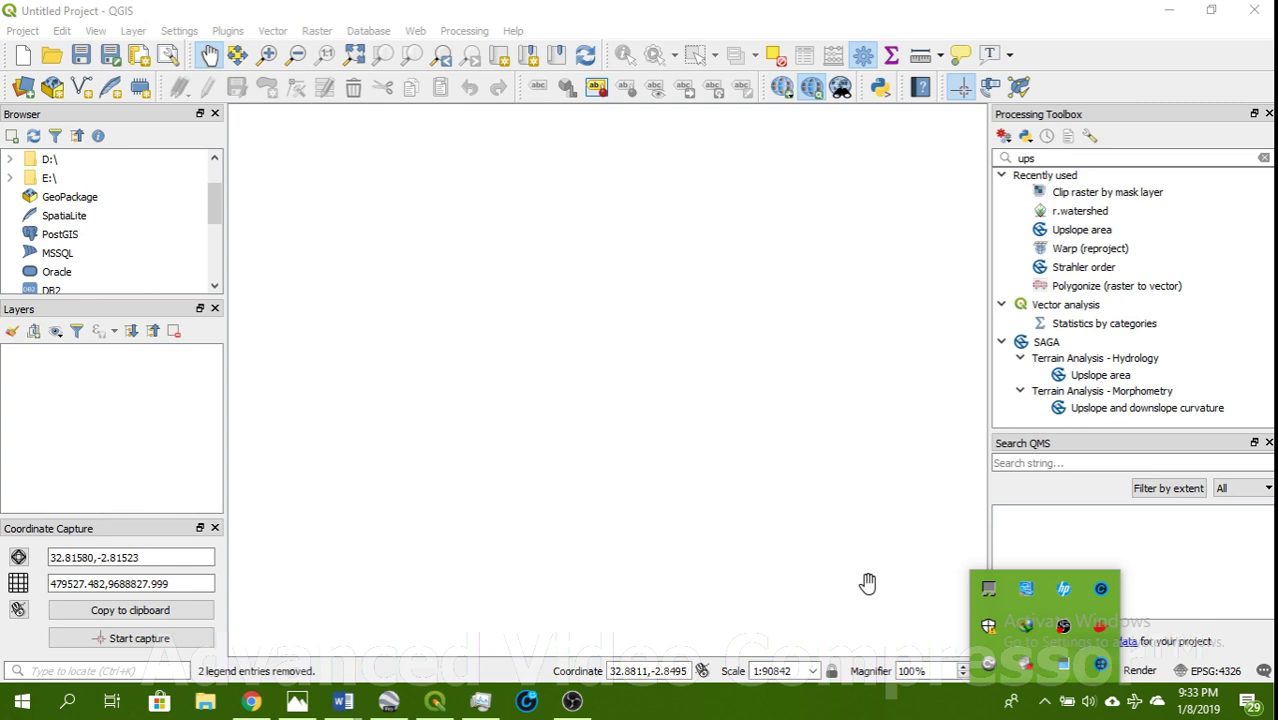
Switch to Google Earth Pro, dismiss the connection warning and look over the wider area around the Site placemark
left_click(700, 297)
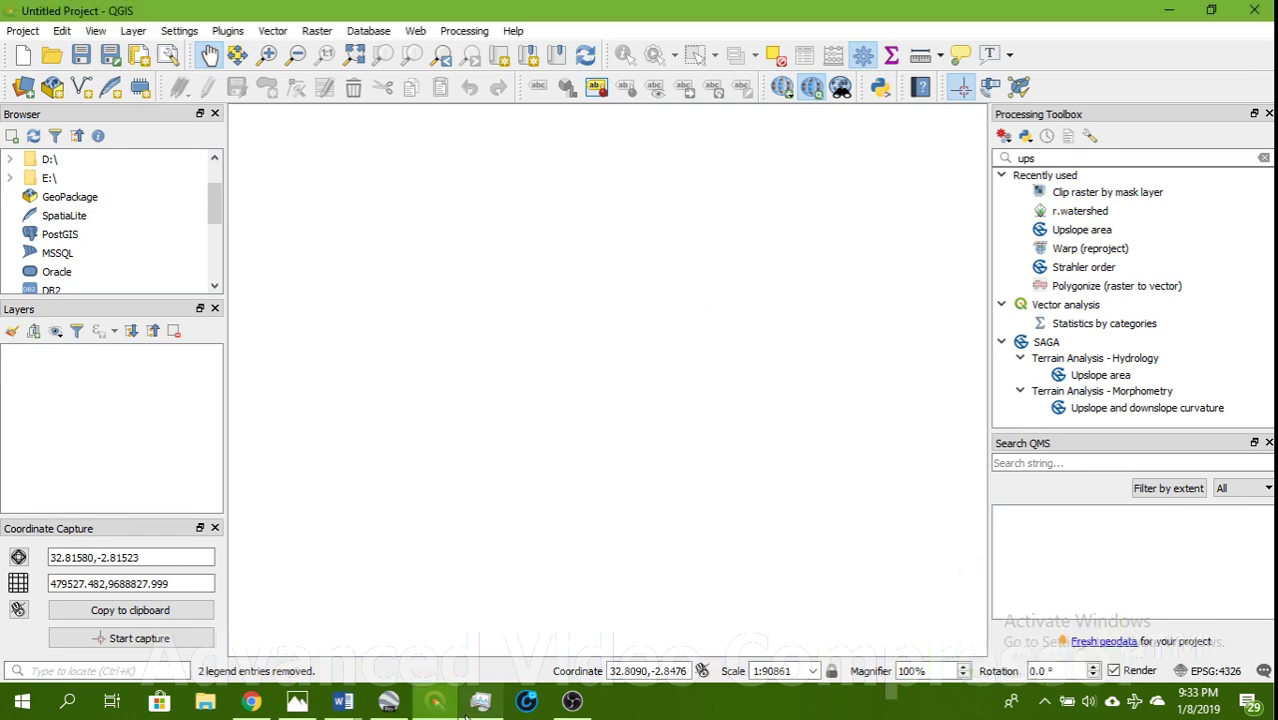
left_click(396, 704)
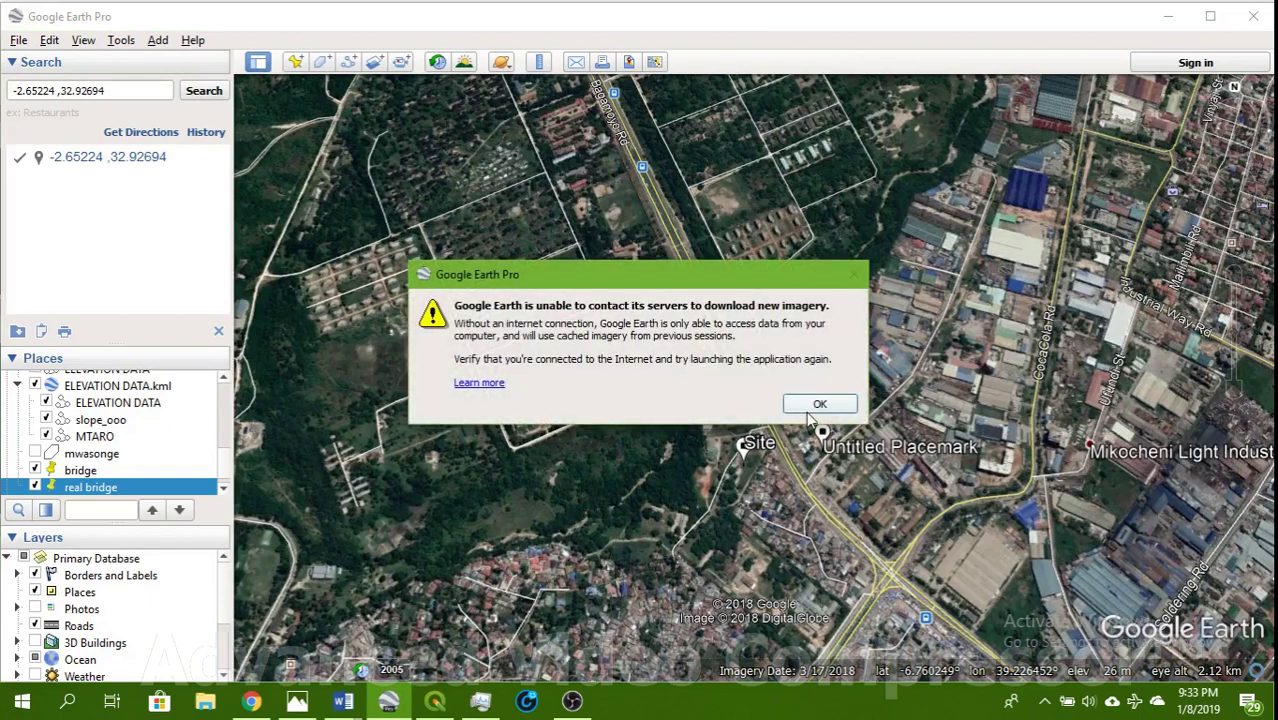
left_click(815, 406)
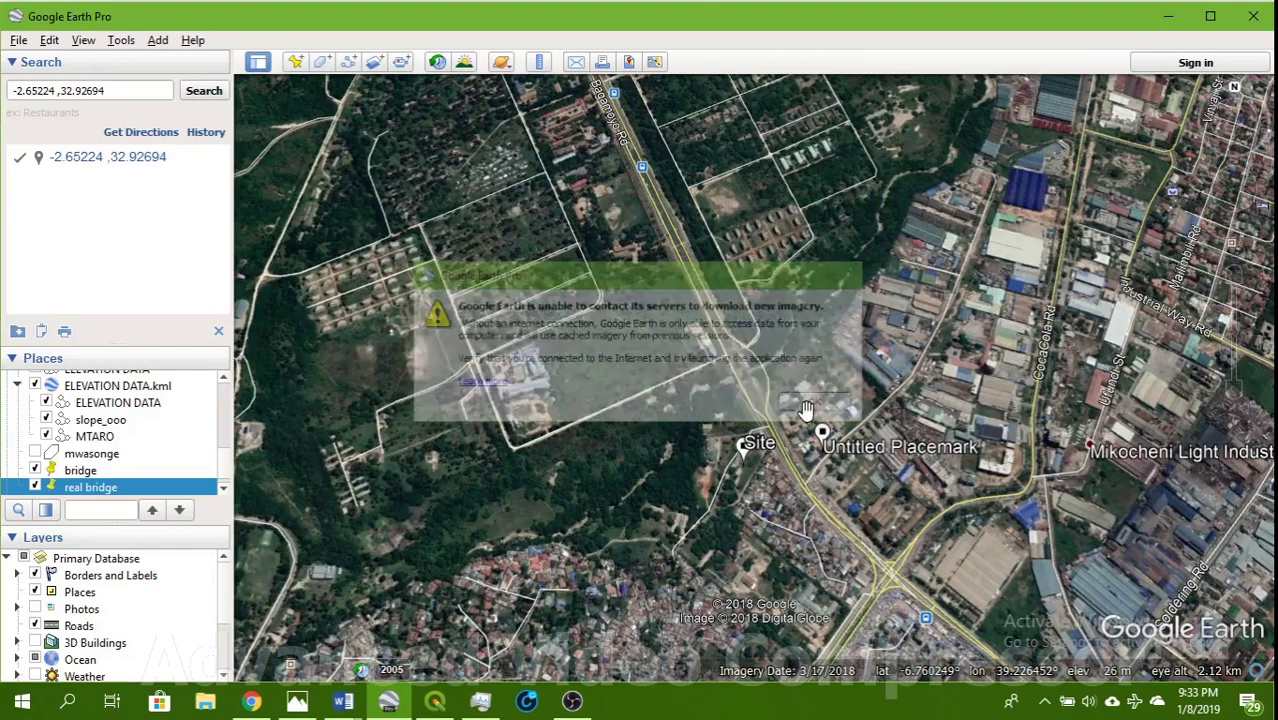
left_click(112, 455)
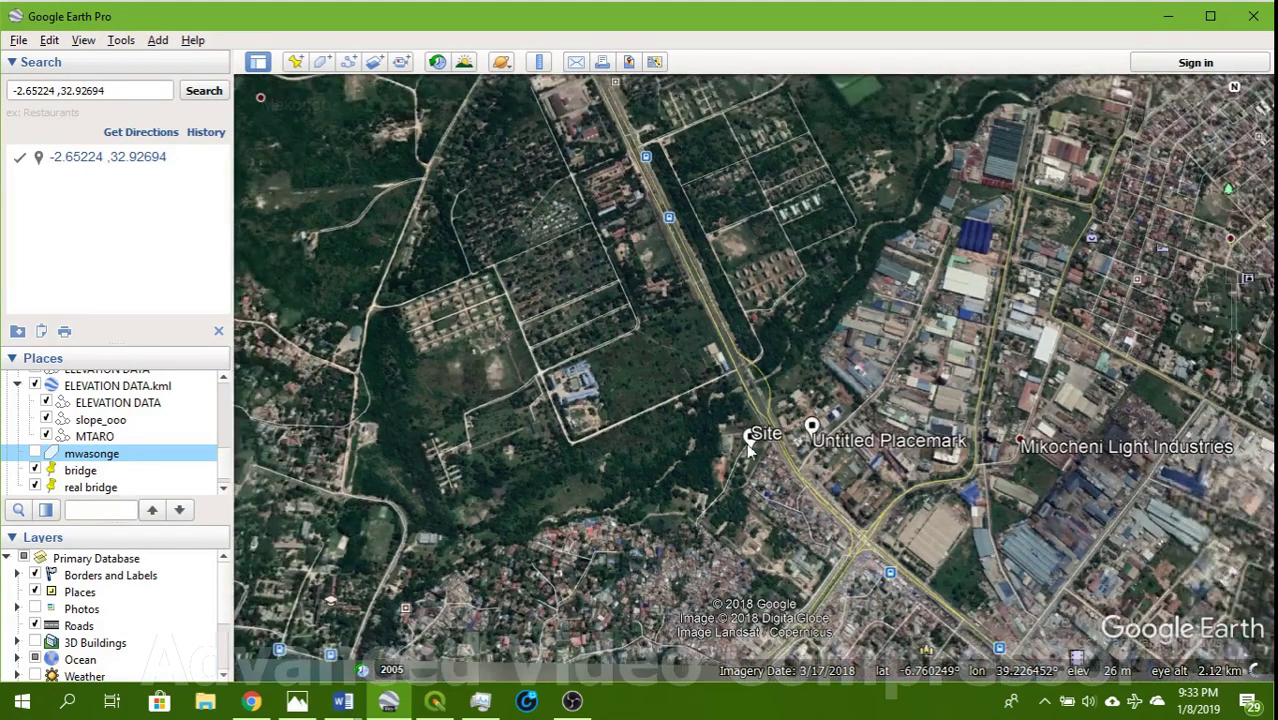
scroll(577, 500, "down", 5)
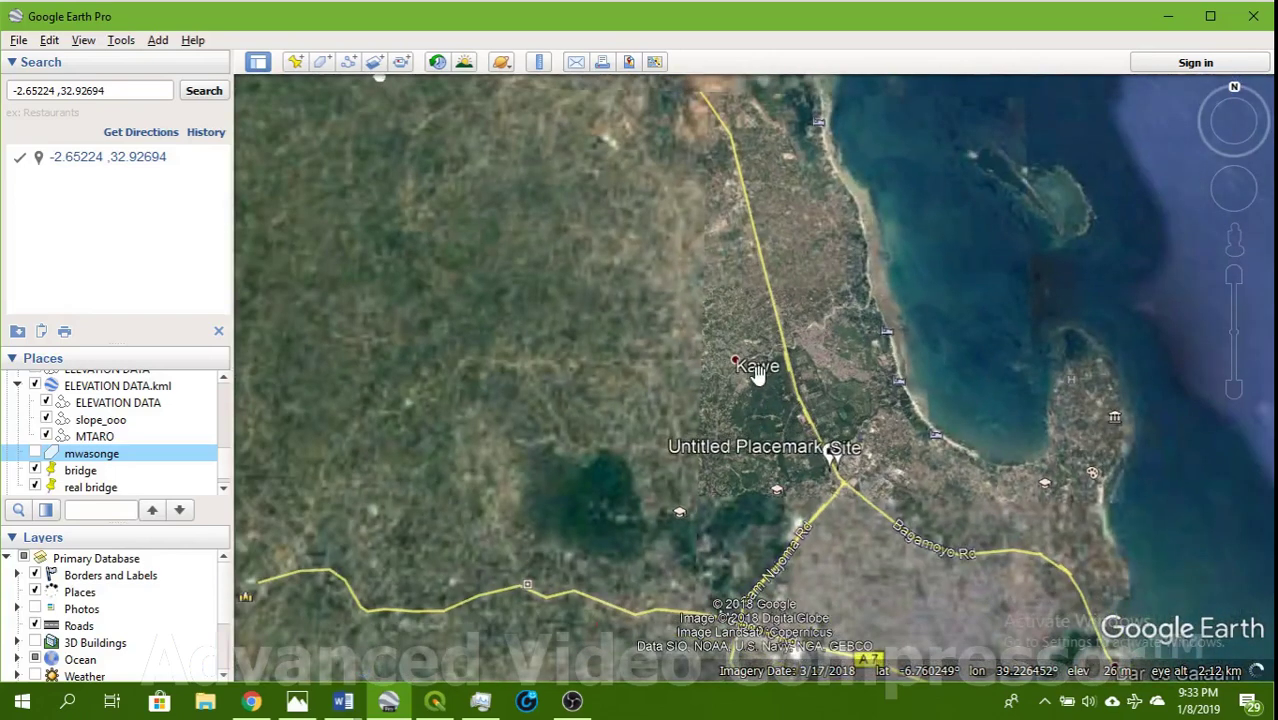
scroll(222, 457, "up", 3)
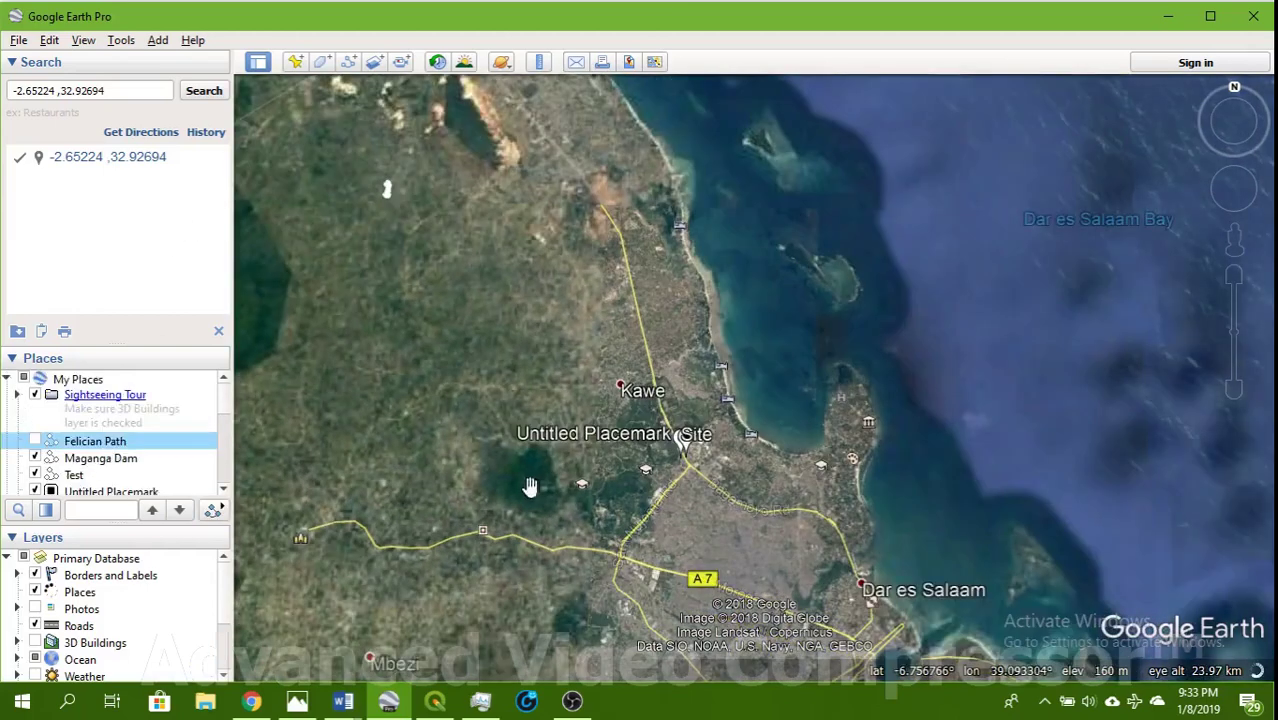
Switch to Chrome to view the earthexplorer.usgs.gov page, then minimize both Chrome and Google Earth Pro
left_click(251, 701)
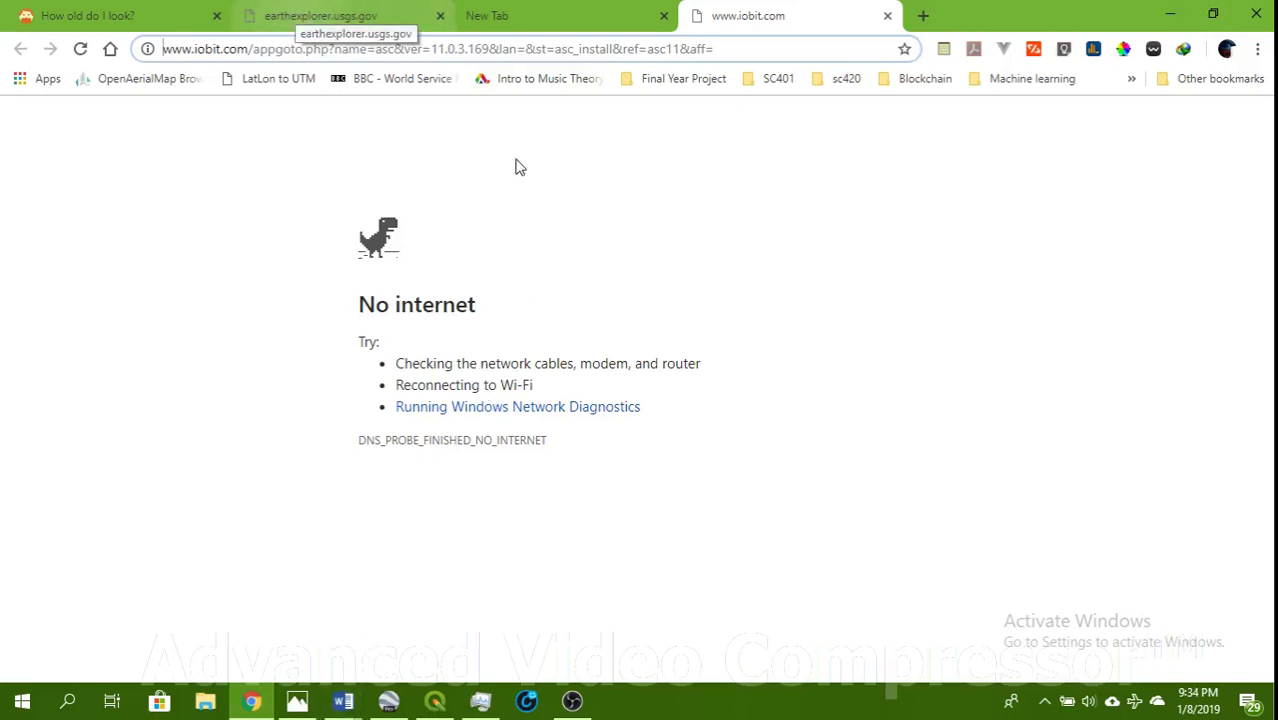
left_click(330, 16)
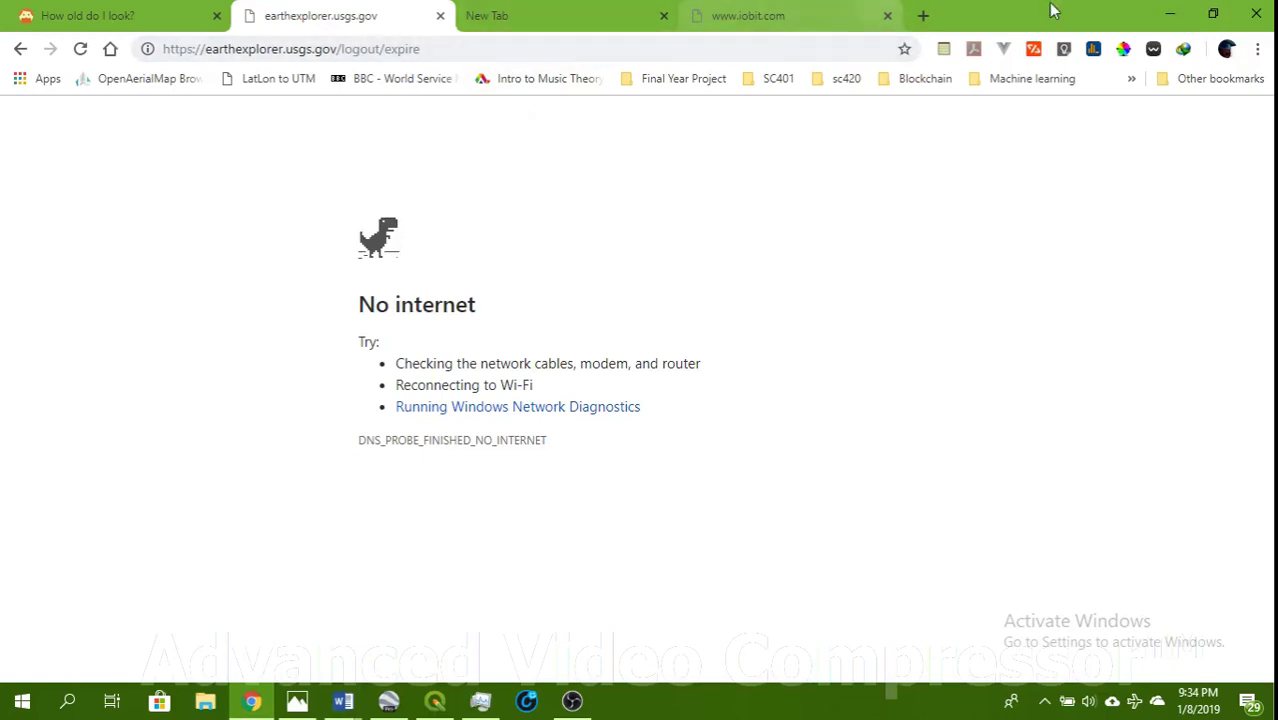
left_click(1169, 14)
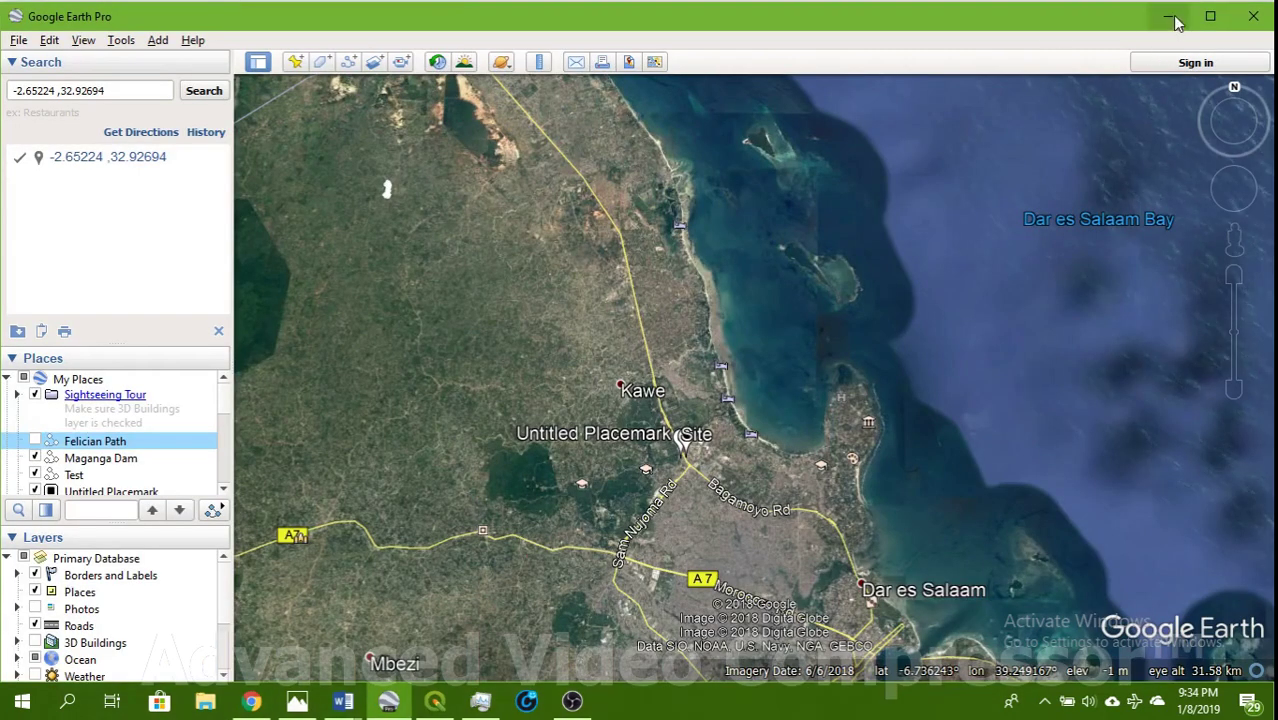
left_click(1172, 17)
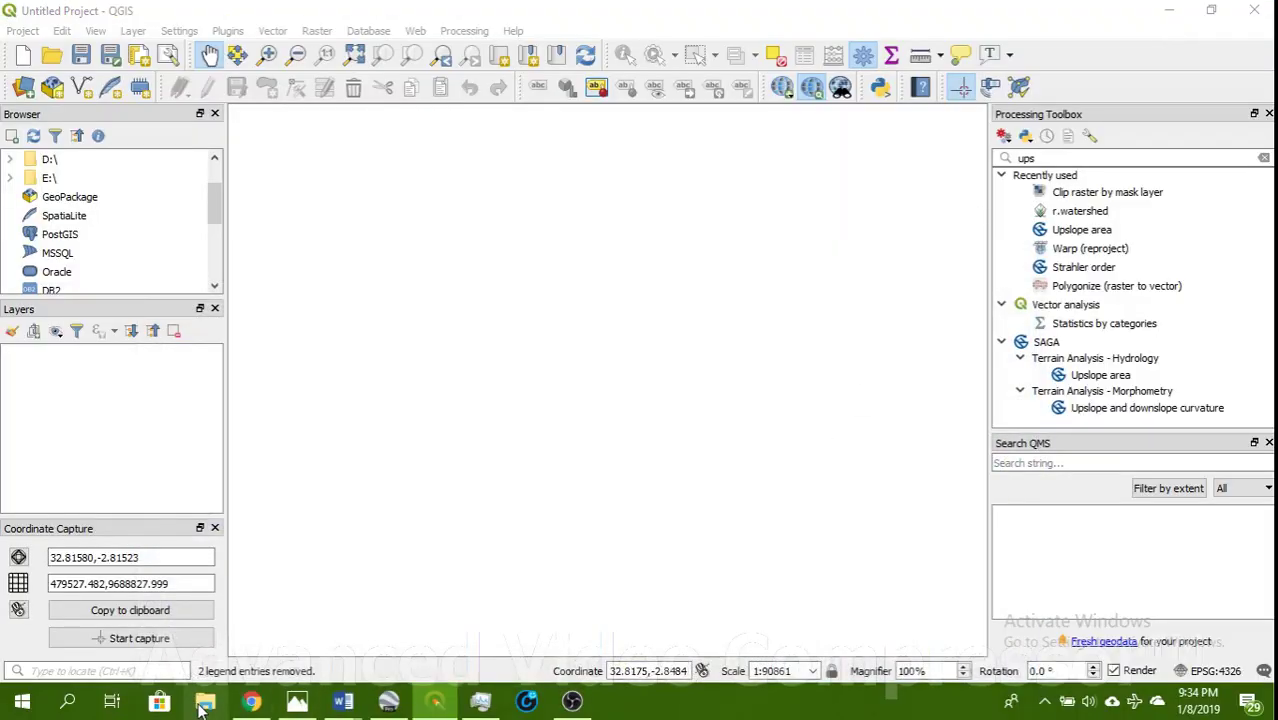
Open the desktop folder in the middle of the wallpaper and check the s03_e032_1arc_v3_2.tif file in it
key("super+d")
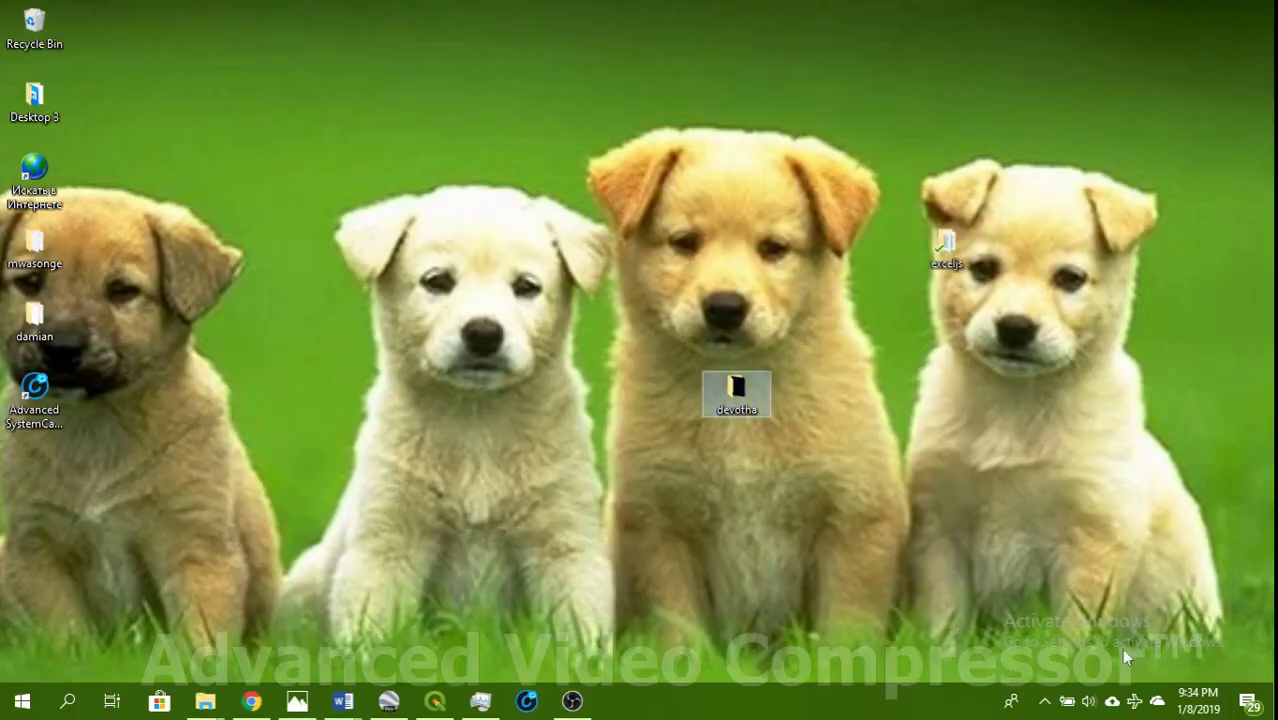
double_click(753, 395)
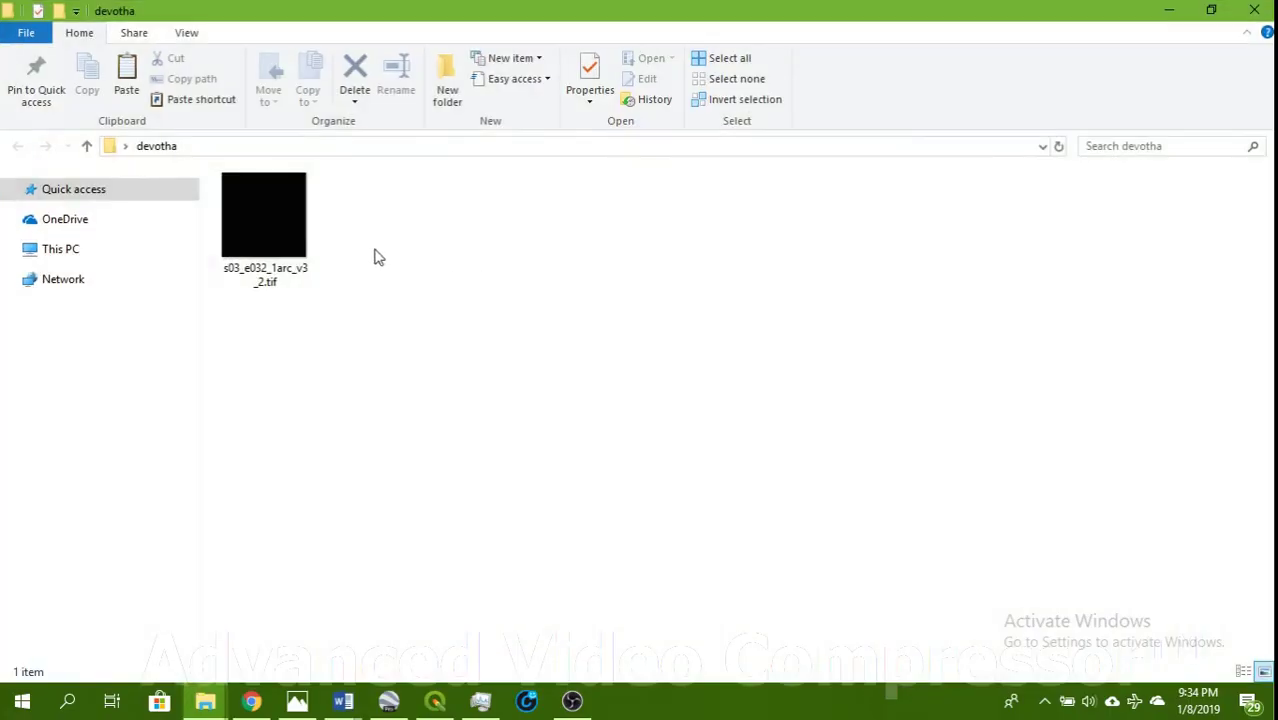
left_click(280, 257)
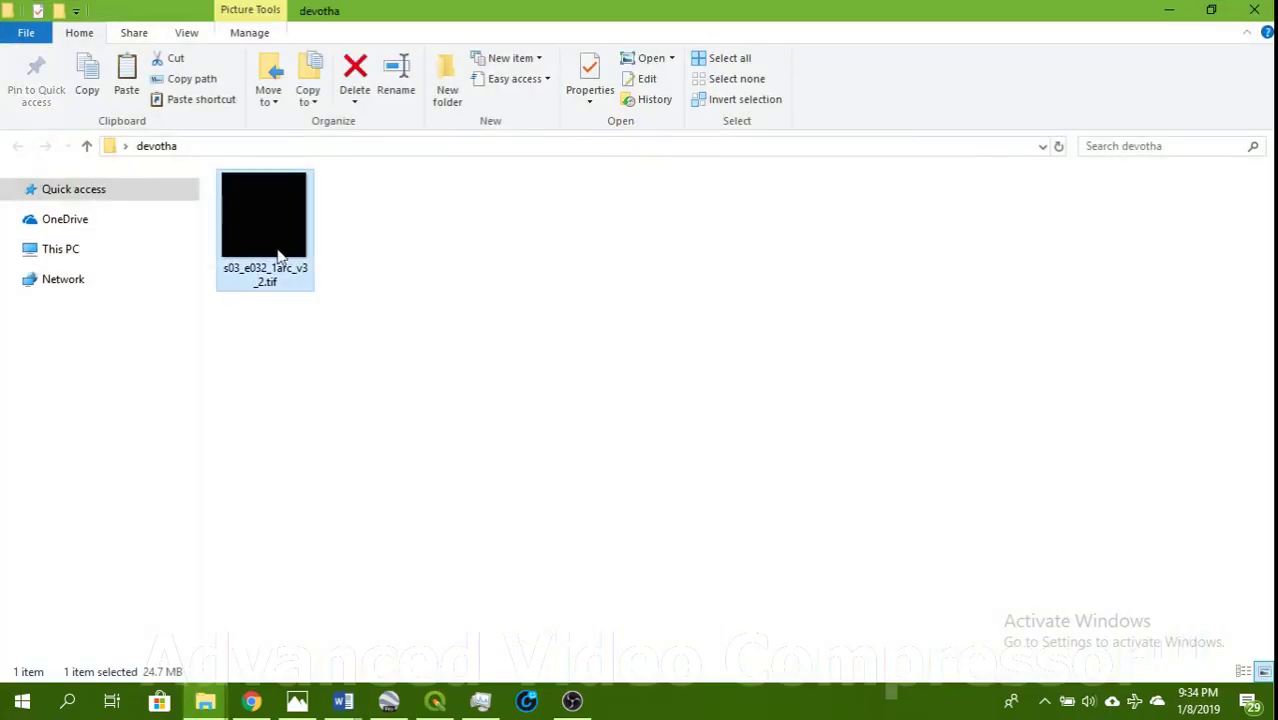
left_click(1170, 12)
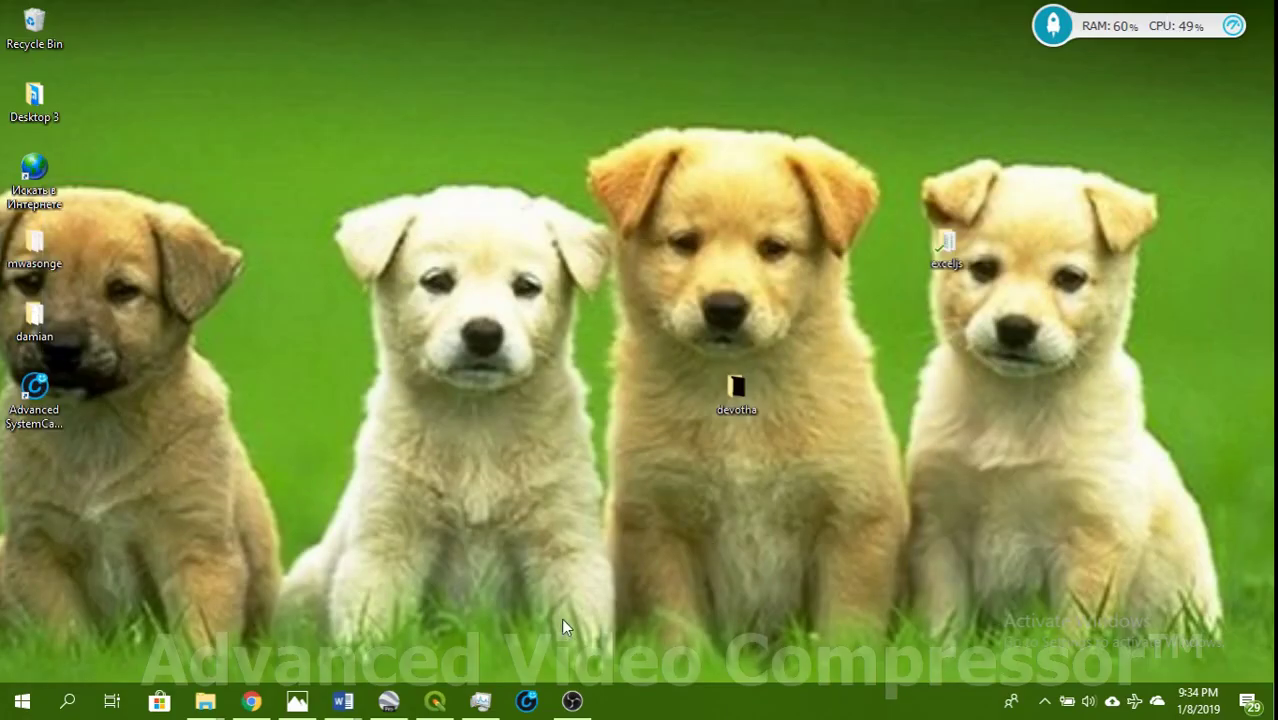
Switch back to QGIS and open the data source dialog for adding a raster layer
left_click(437, 701)
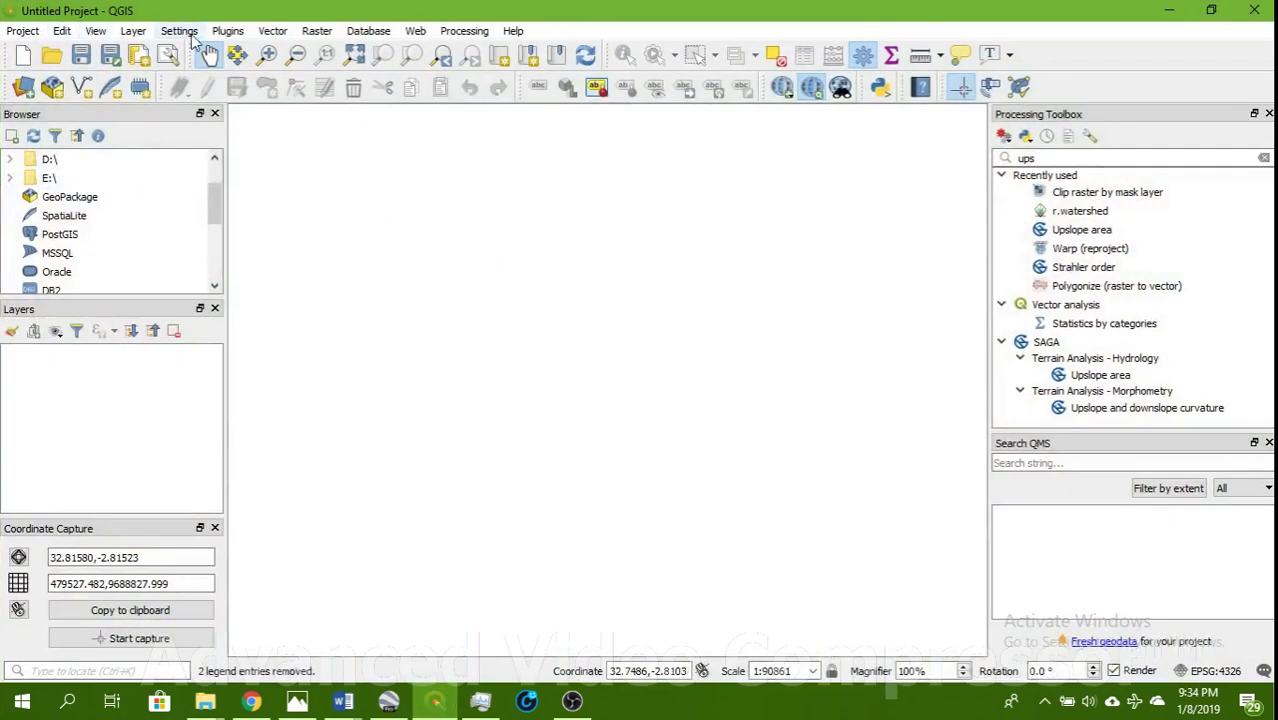
left_click(273, 31)
left_click(273, 31)
left_click(273, 31)
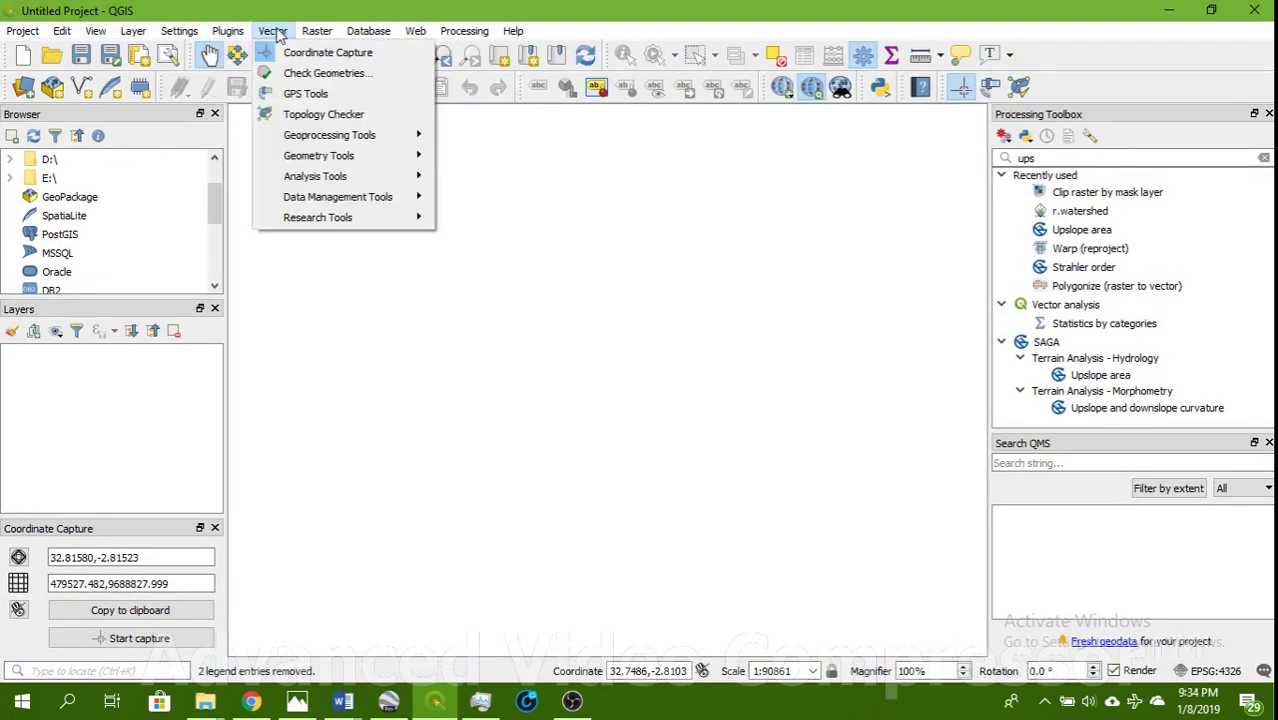
mouse_move(317, 33)
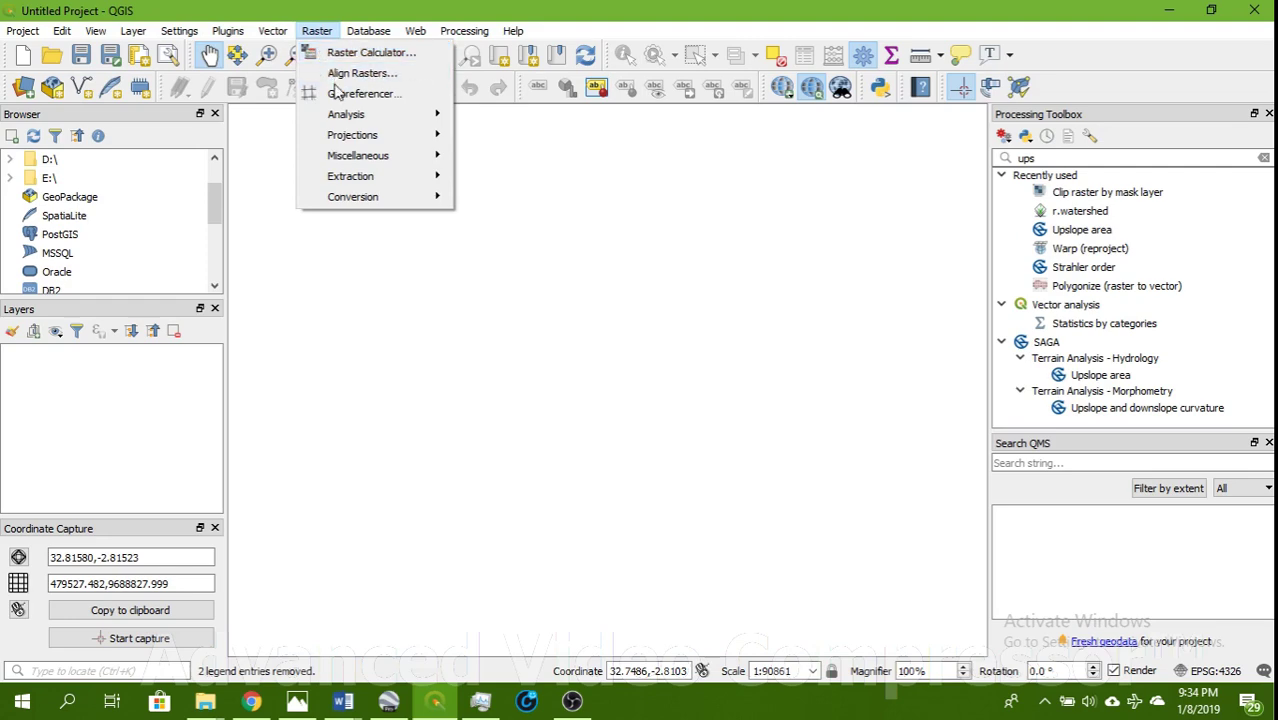
mouse_move(121, 31)
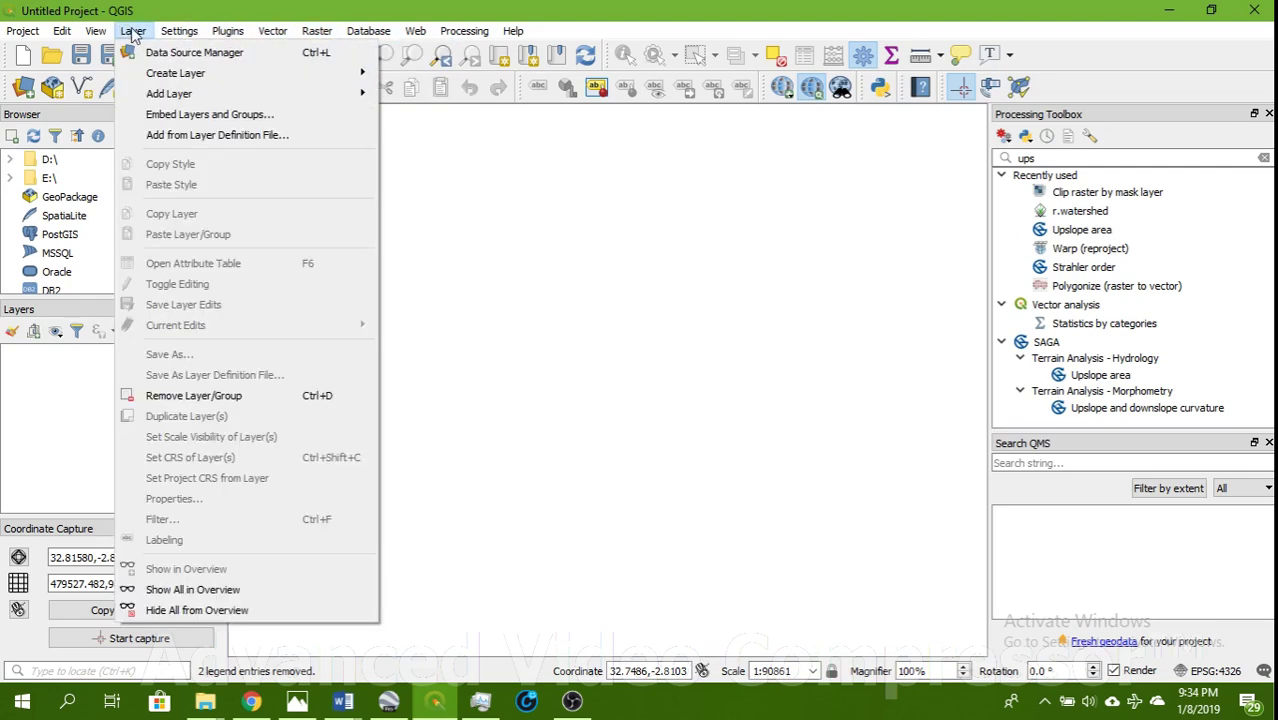
mouse_move(363, 98)
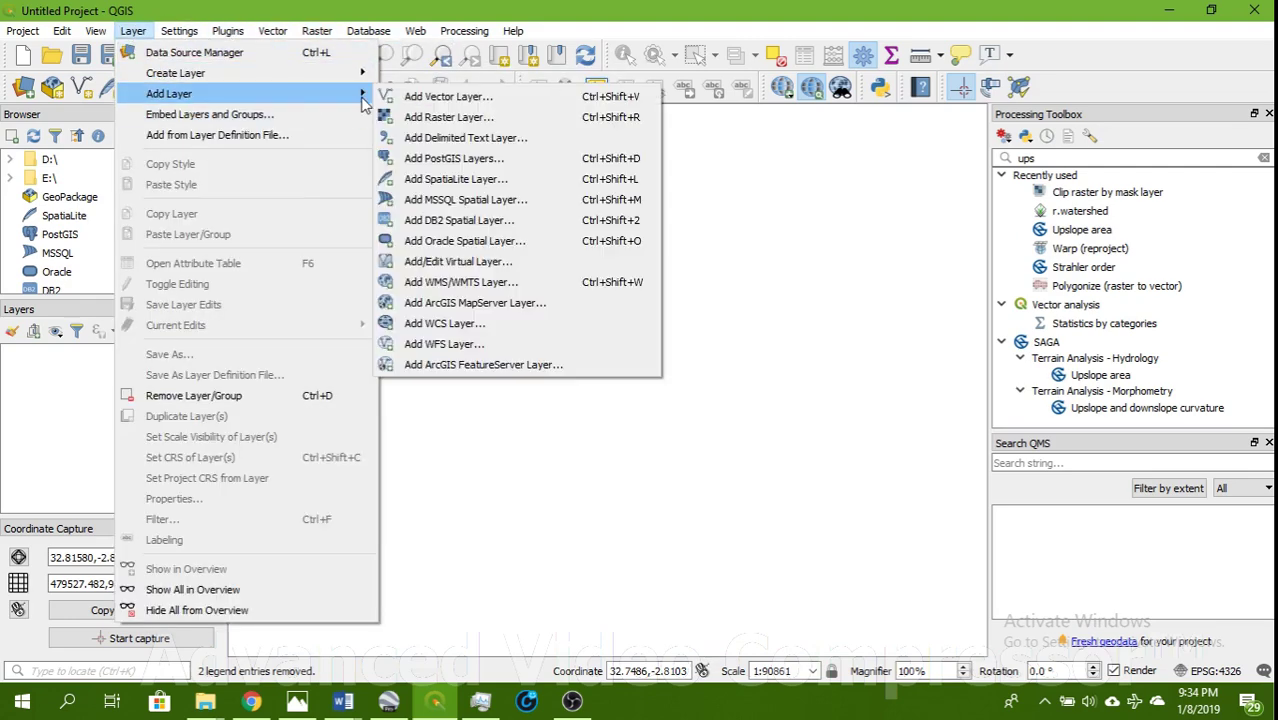
left_click(415, 117)
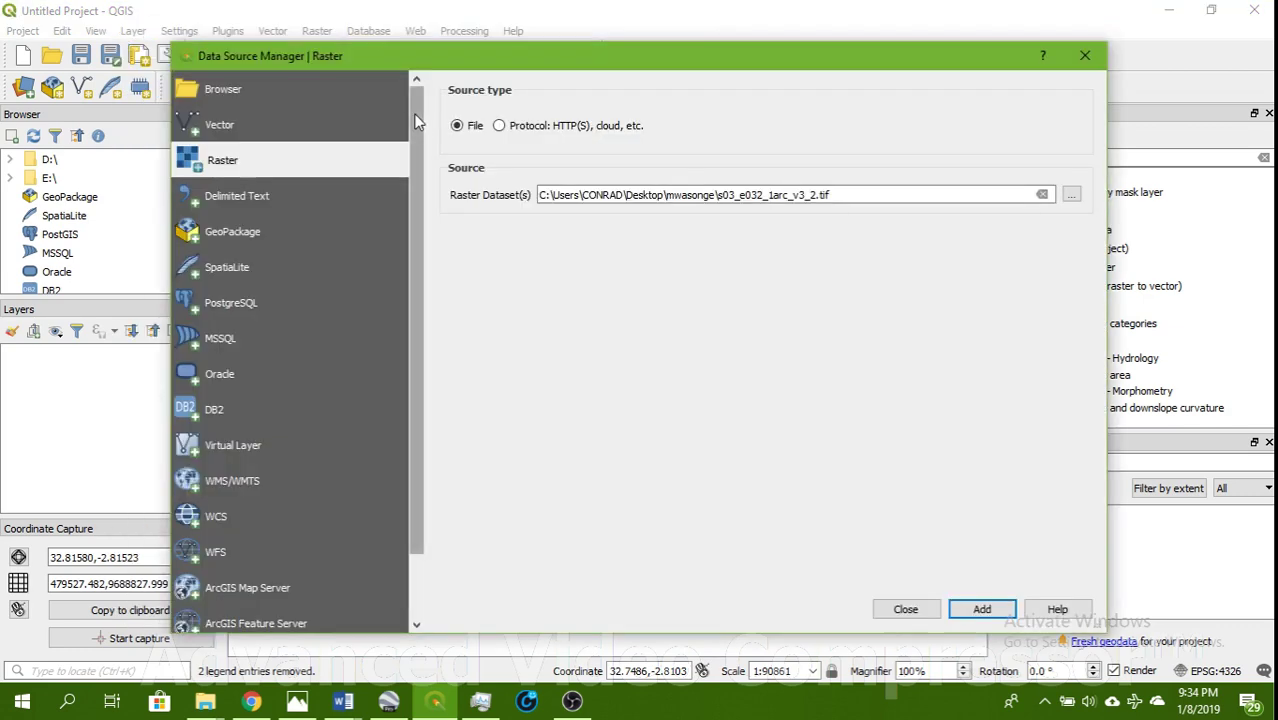
Add s03_e032_1arc_v3_2.tif from the desktop folder that contains only this file as a raster layer, and close the dialog
left_click(1071, 195)
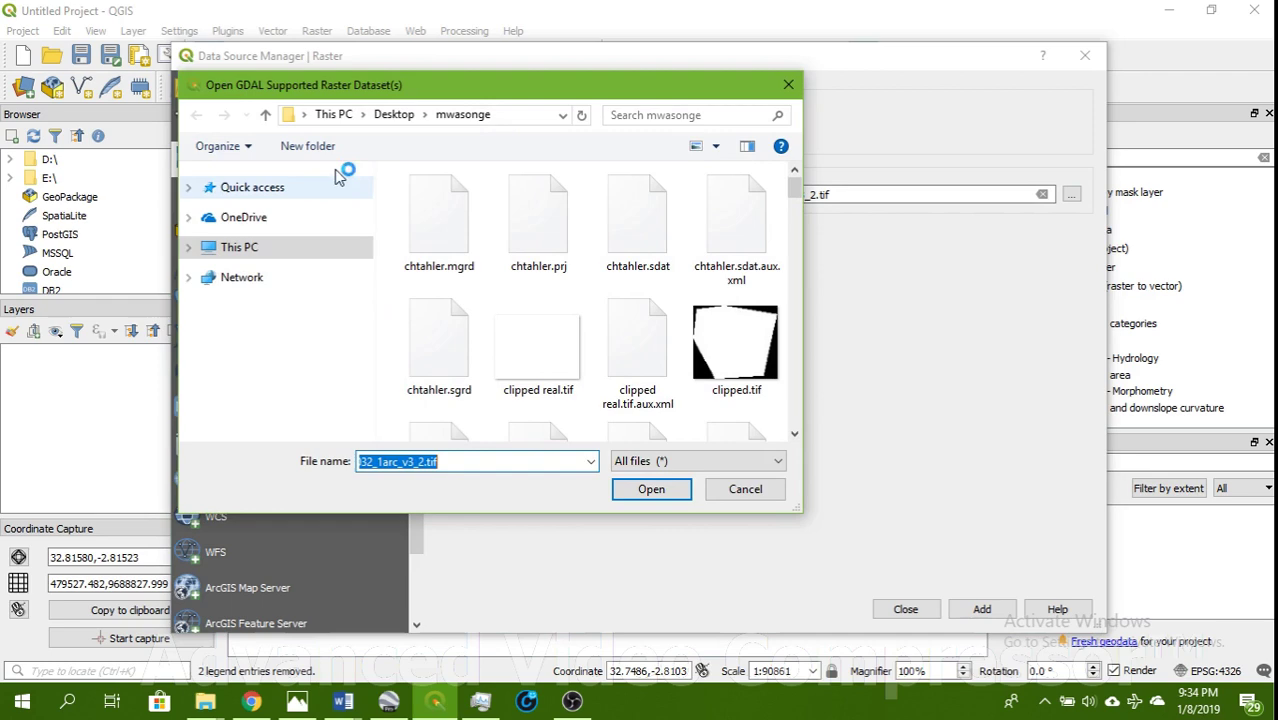
left_click(412, 115)
double_click(655, 252)
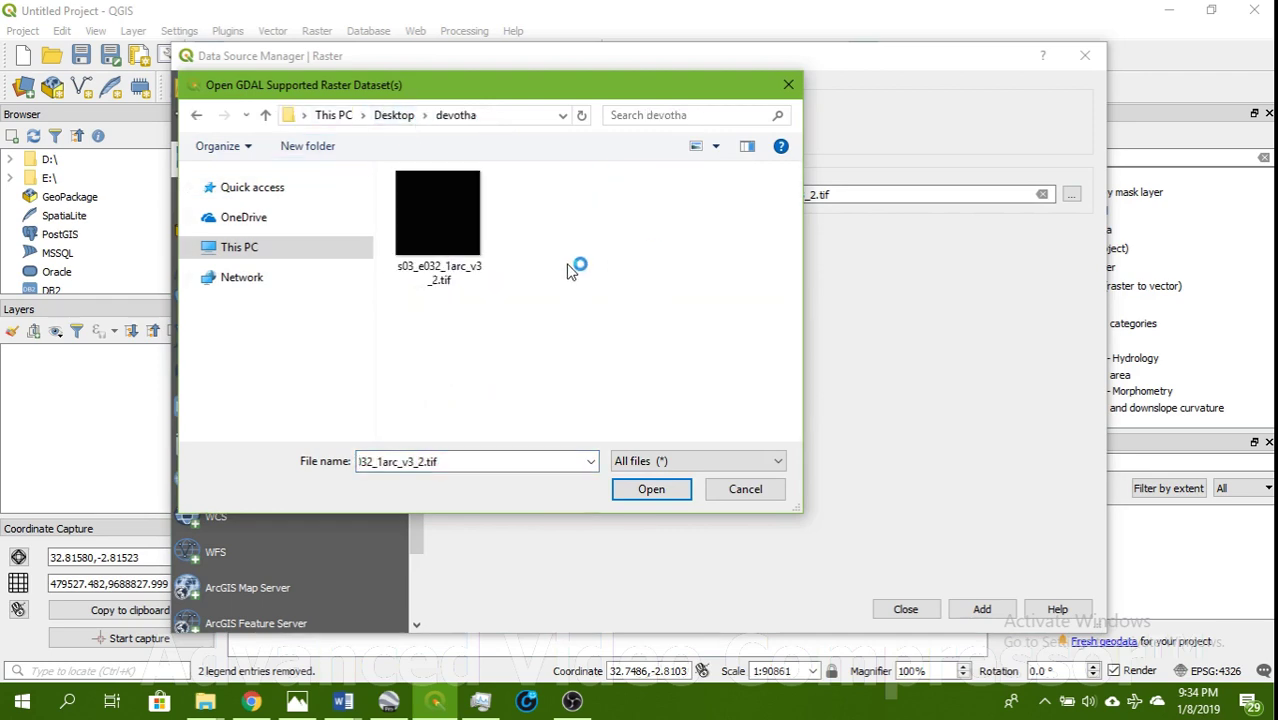
left_click(440, 215)
left_click(651, 489)
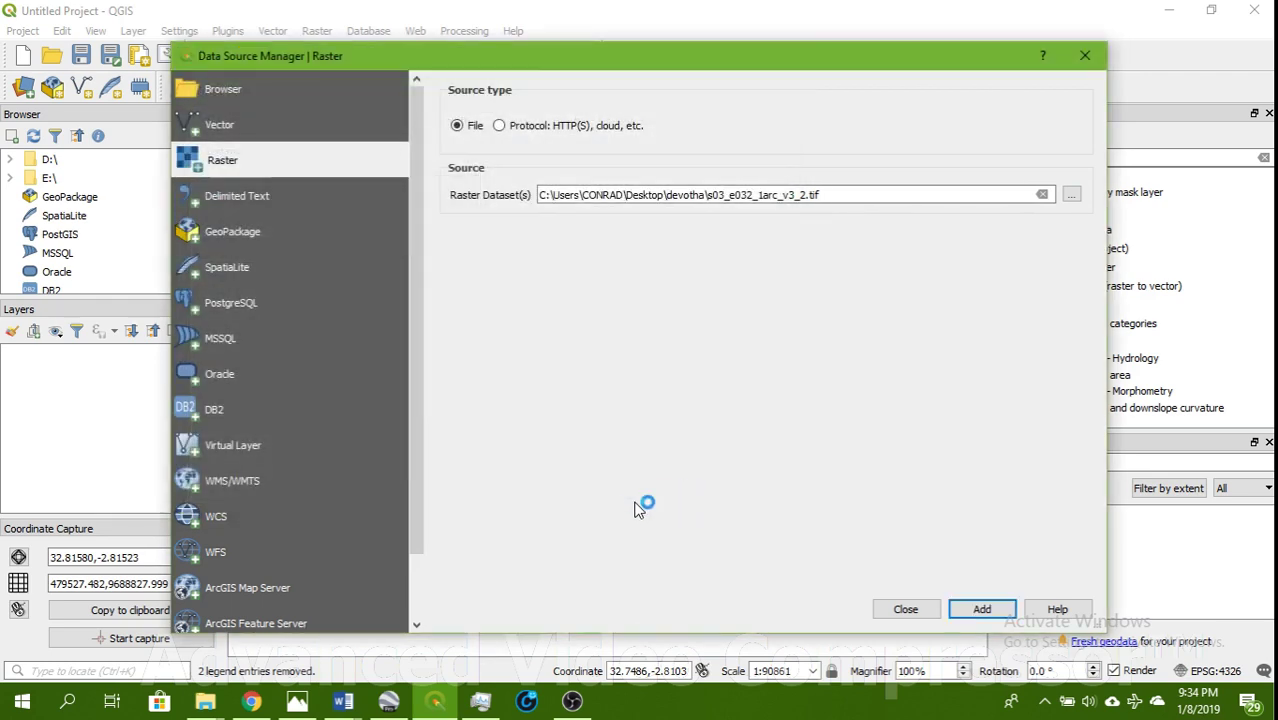
left_click(968, 612)
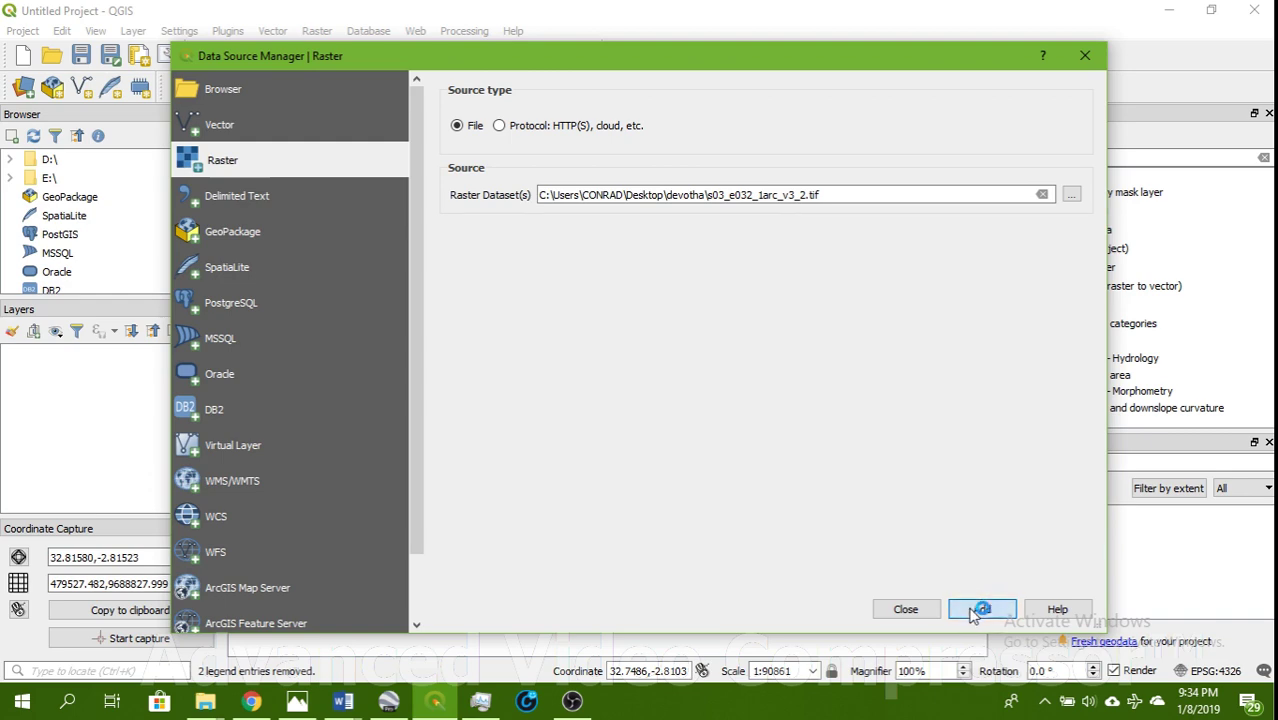
left_click(905, 610)
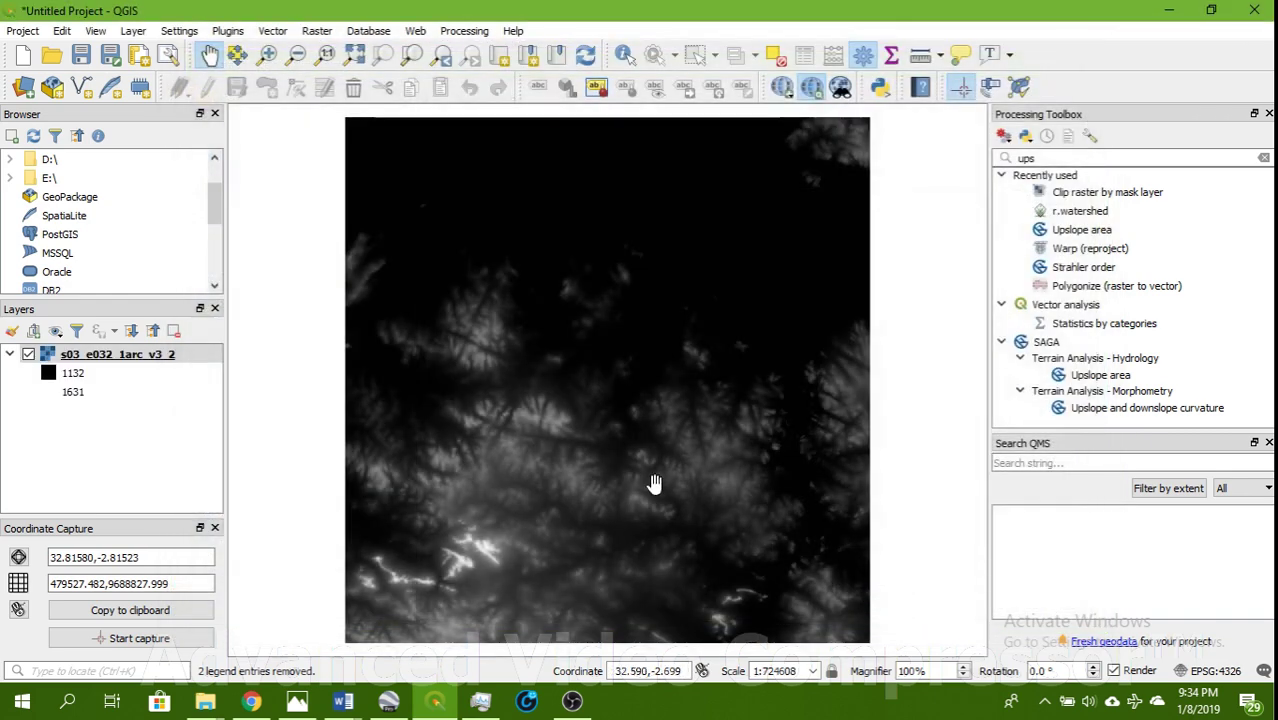
Set the project coordinate reference system to WGS 84 / UTM zone 36S (EPSG:32736)
left_click(1216, 671)
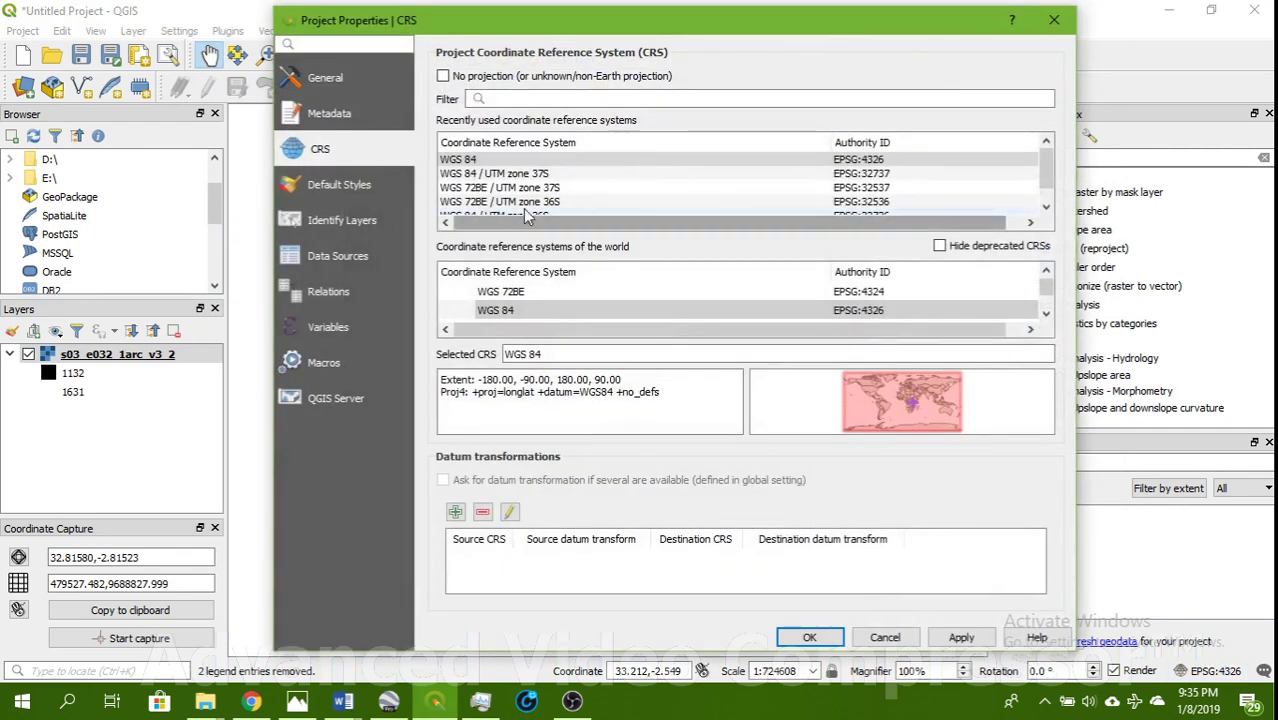
scroll(580, 196, "down", 1)
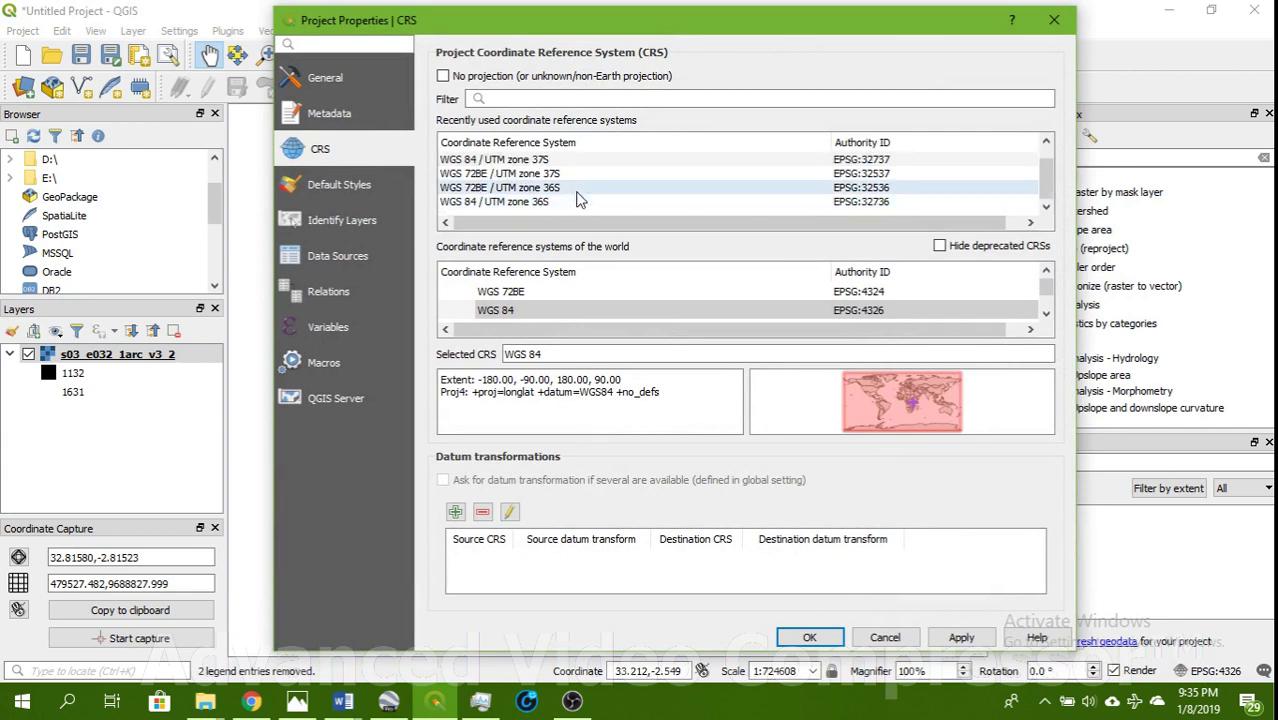
left_click(545, 202)
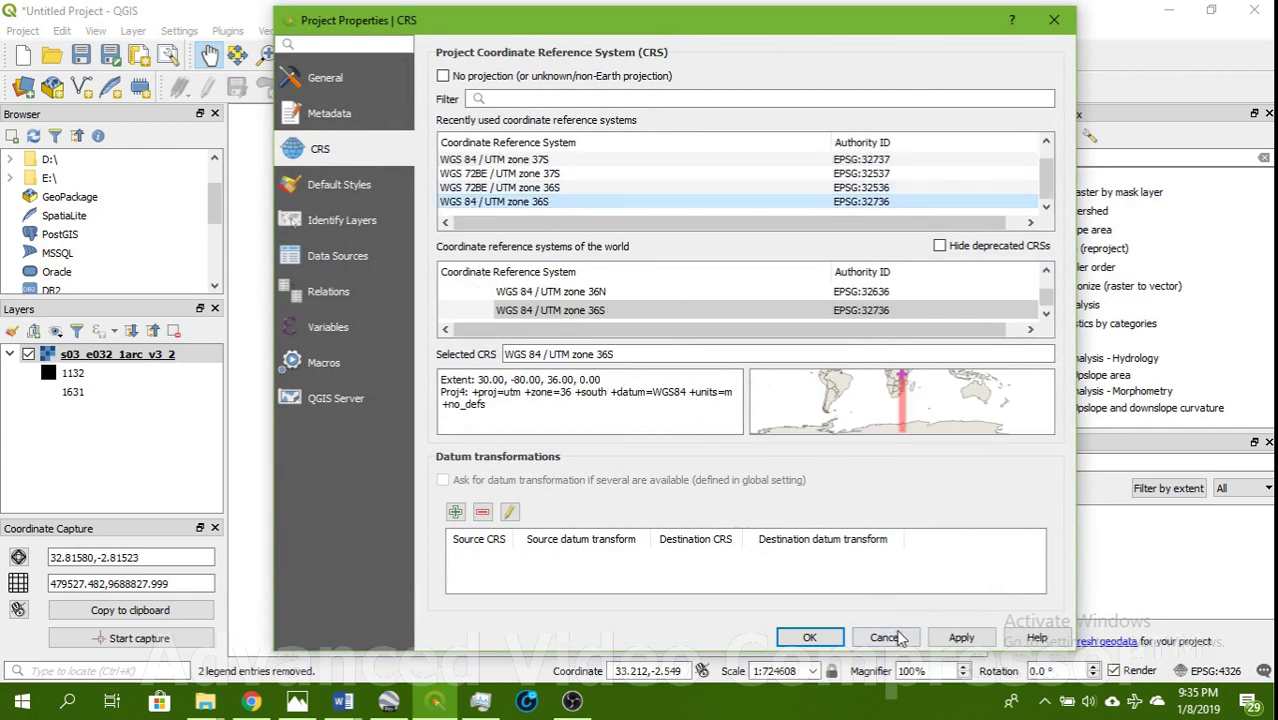
left_click(961, 637)
left_click(809, 637)
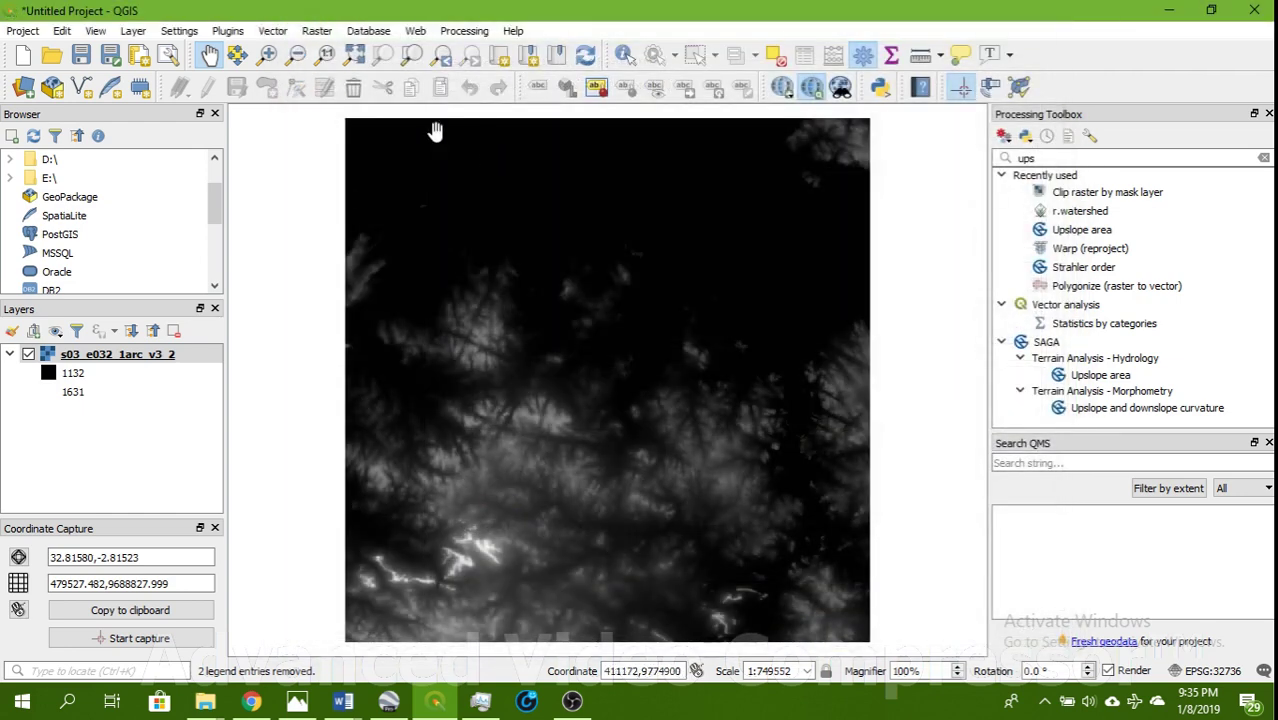
Start Warp (Reproject) for the s03_e032_1arc_v3_2 layer with the project CRS, EPSG:32736 - WGS 84 / UTM zone 36S, as target CRS
left_click(318, 32)
mouse_move(366, 140)
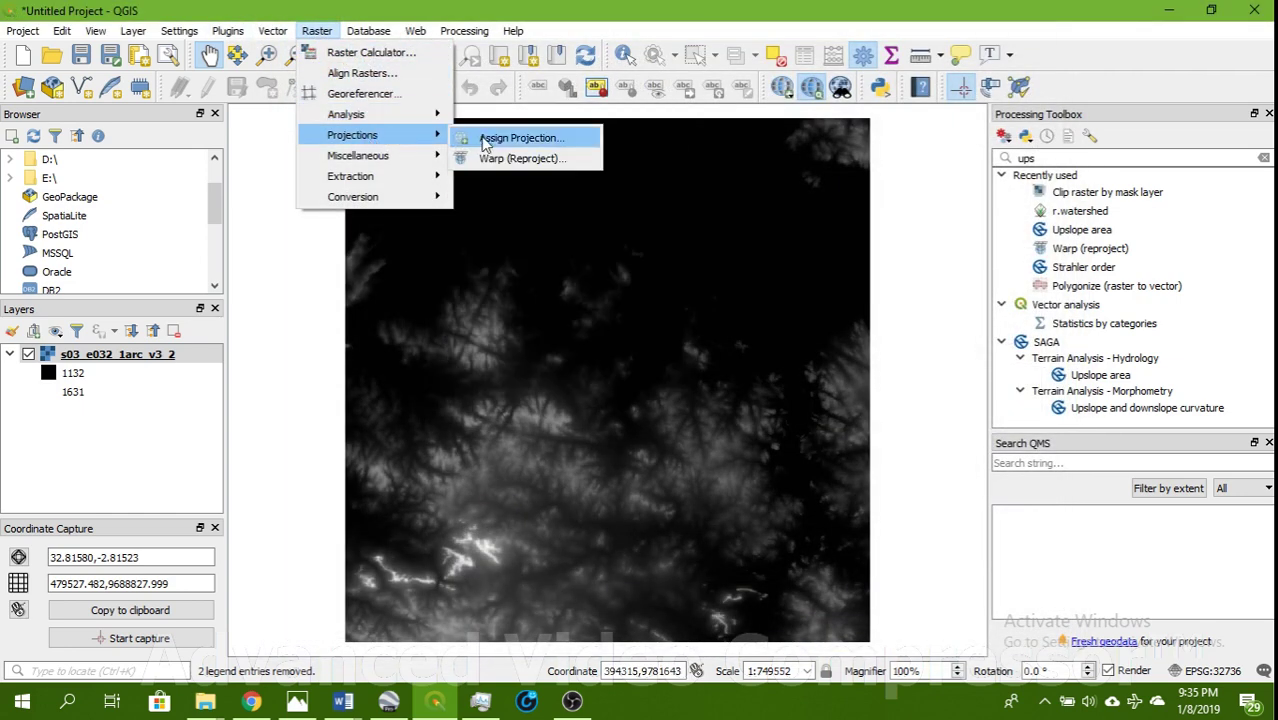
left_click(506, 158)
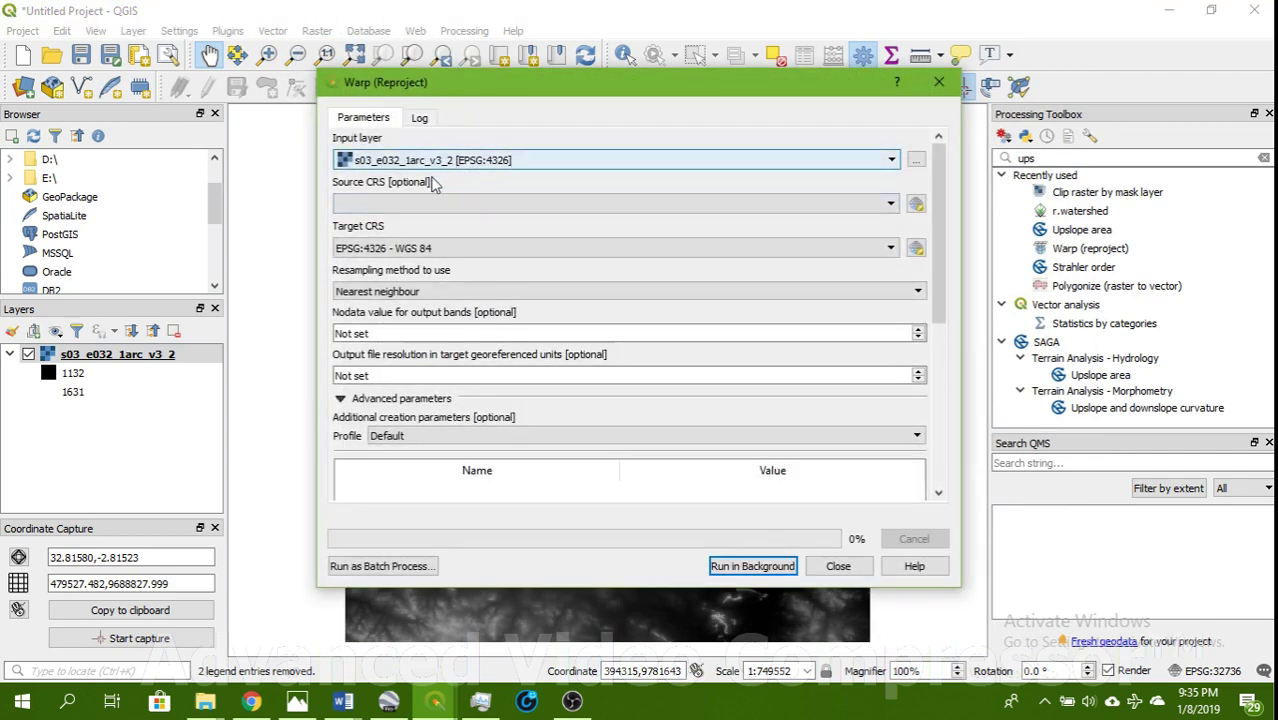
left_click(391, 253)
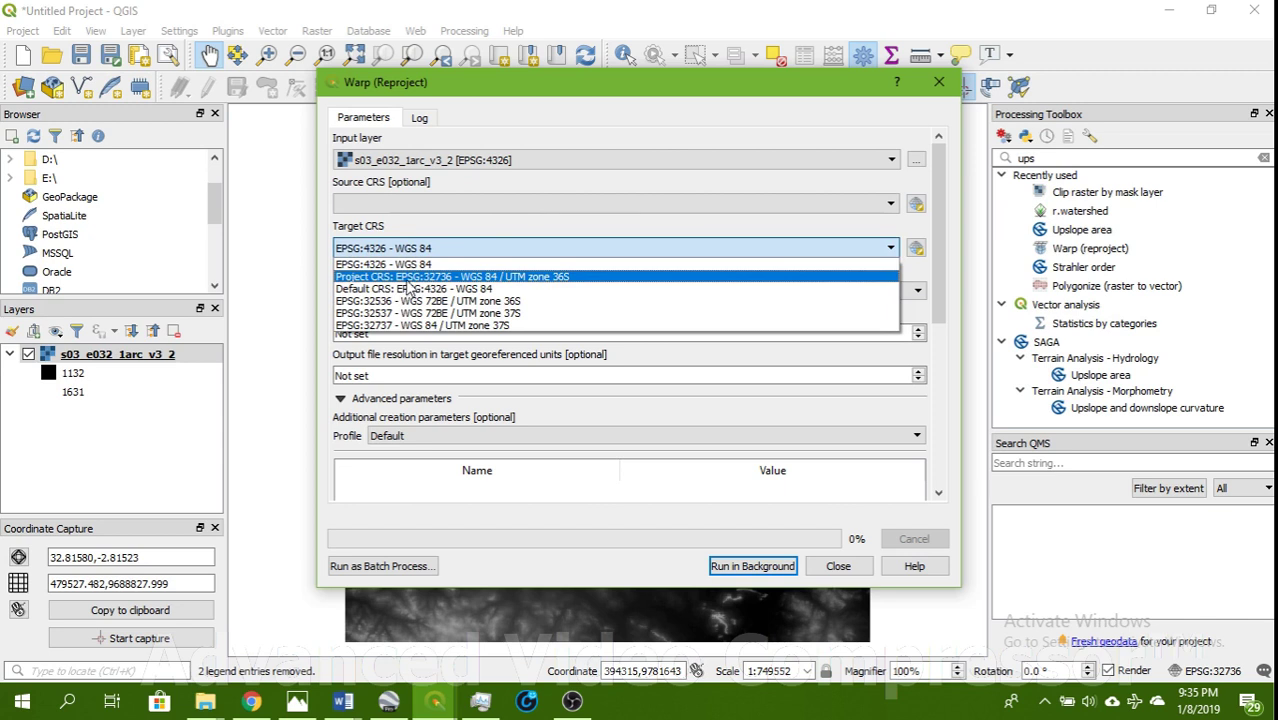
left_click(409, 279)
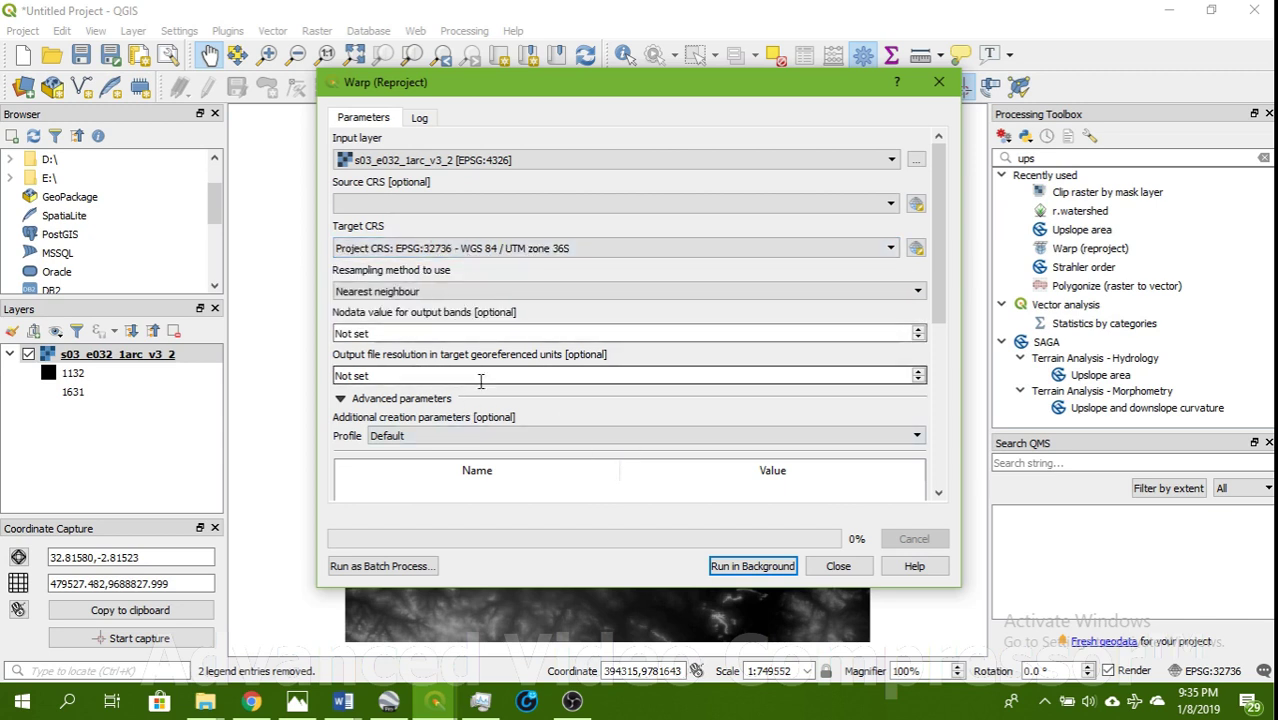
Set the output to reprojected.tif as a TIF file in the source raster's desktop folder, and run the reprojection
left_click_drag(932, 320, 922, 420)
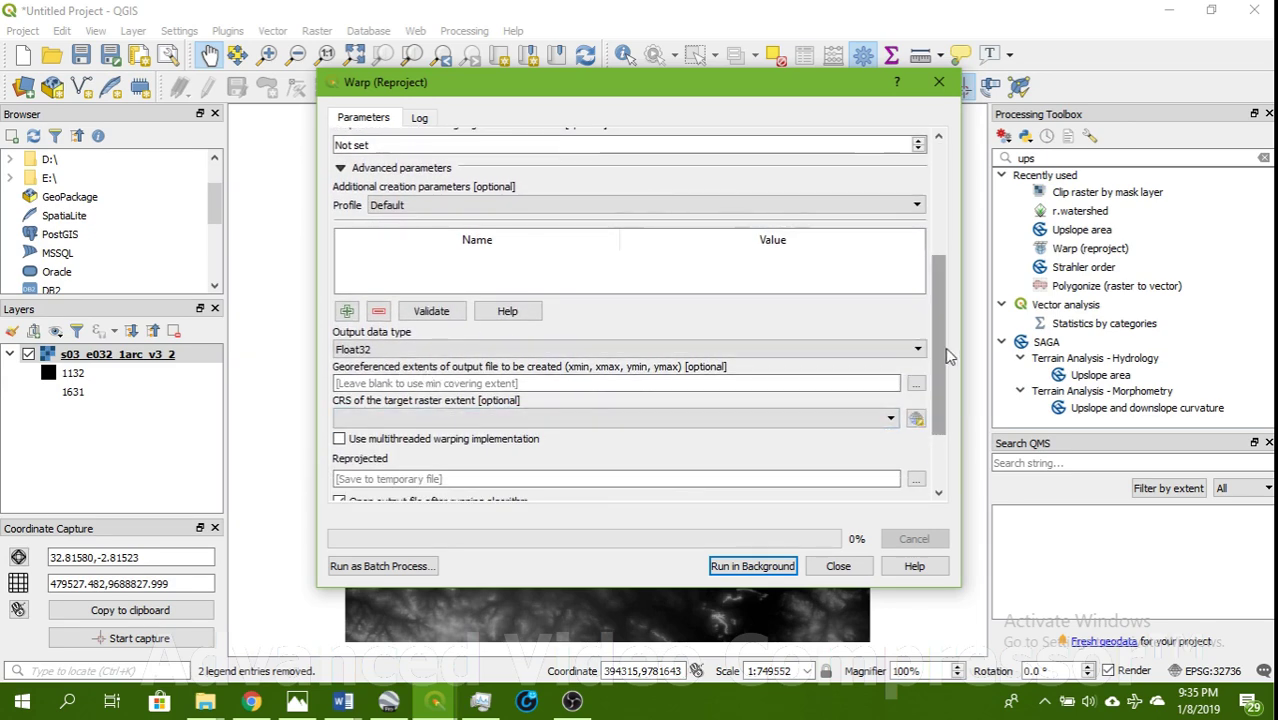
scroll(948, 355, "down", 5)
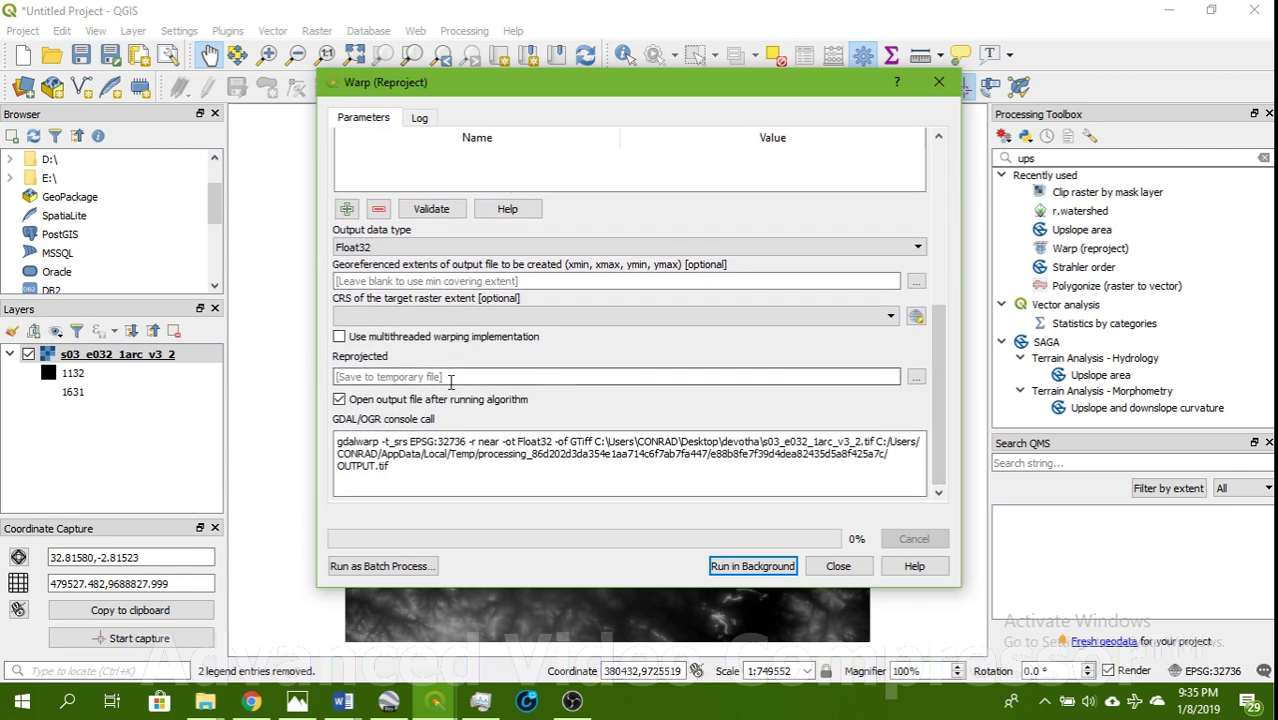
left_click(916, 377)
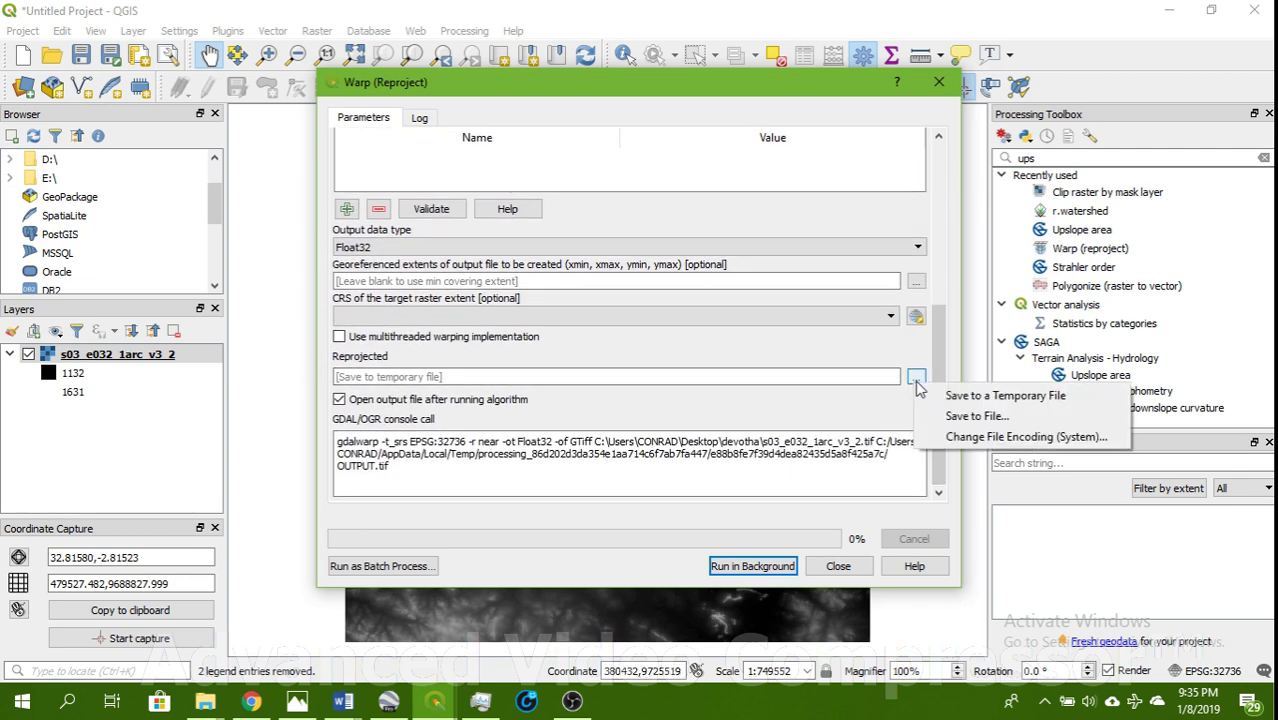
left_click(963, 415)
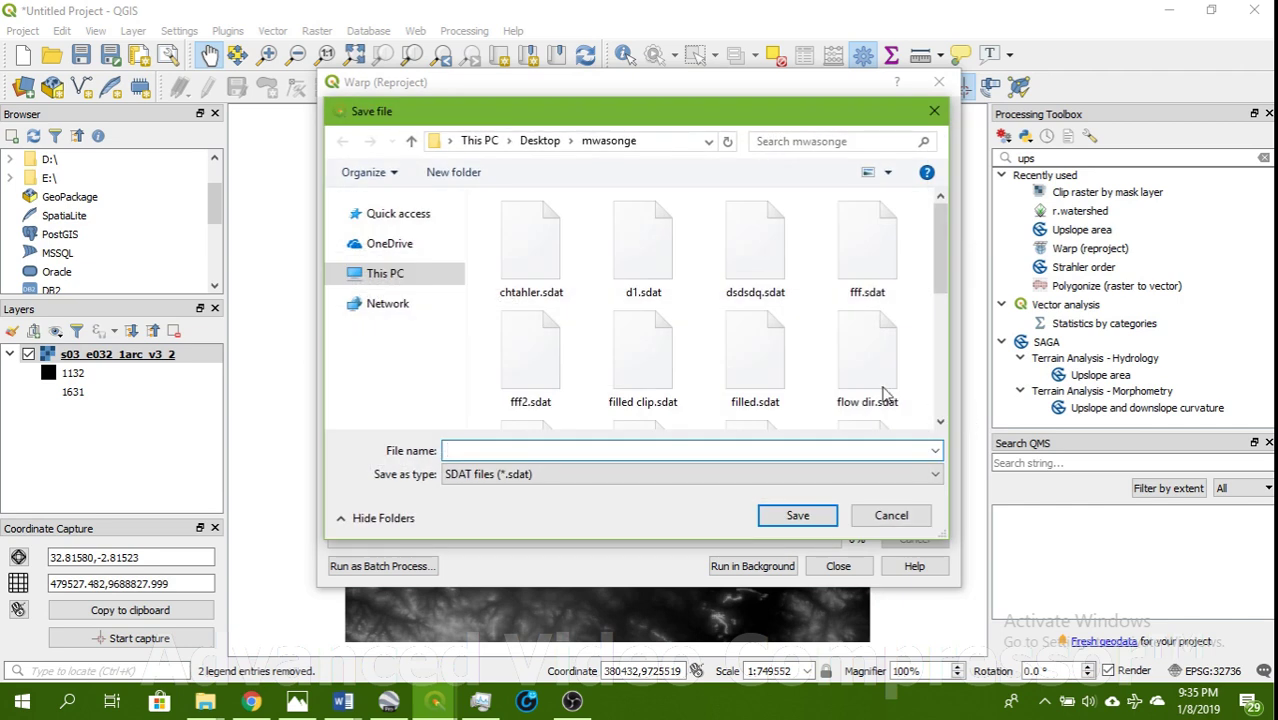
left_click(540, 141)
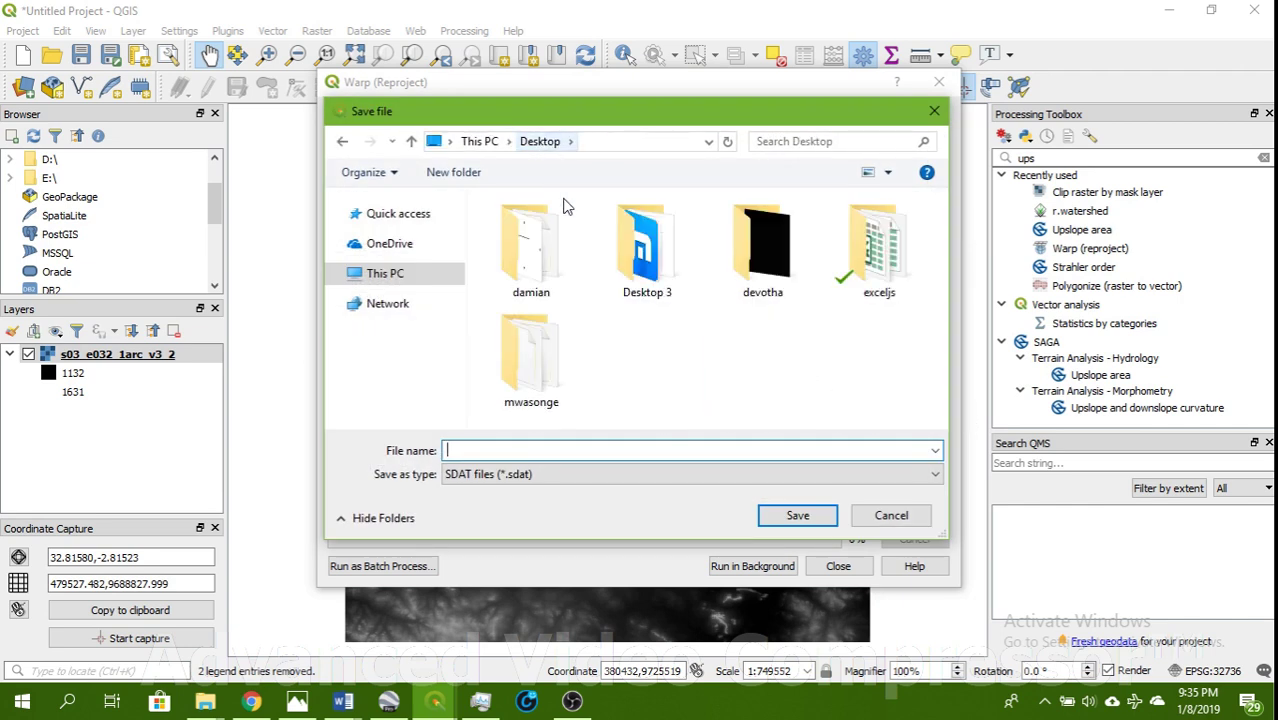
double_click(765, 274)
left_click(665, 449)
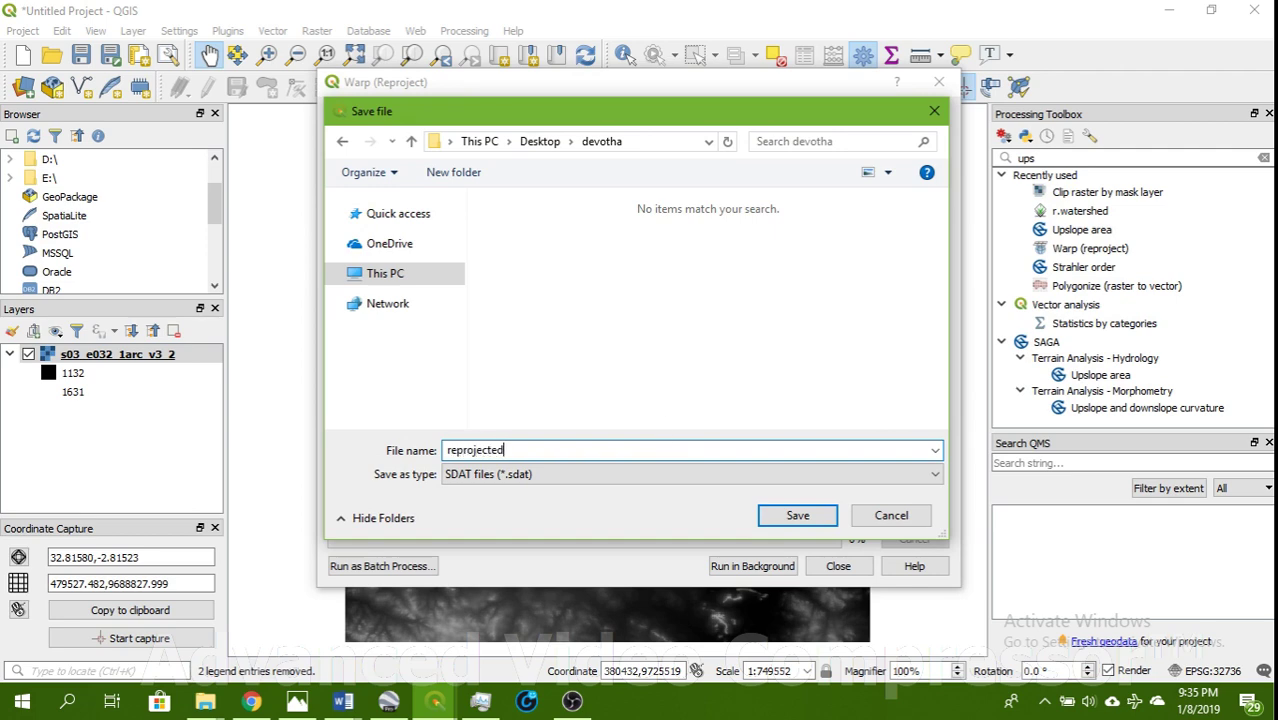
left_click(847, 474)
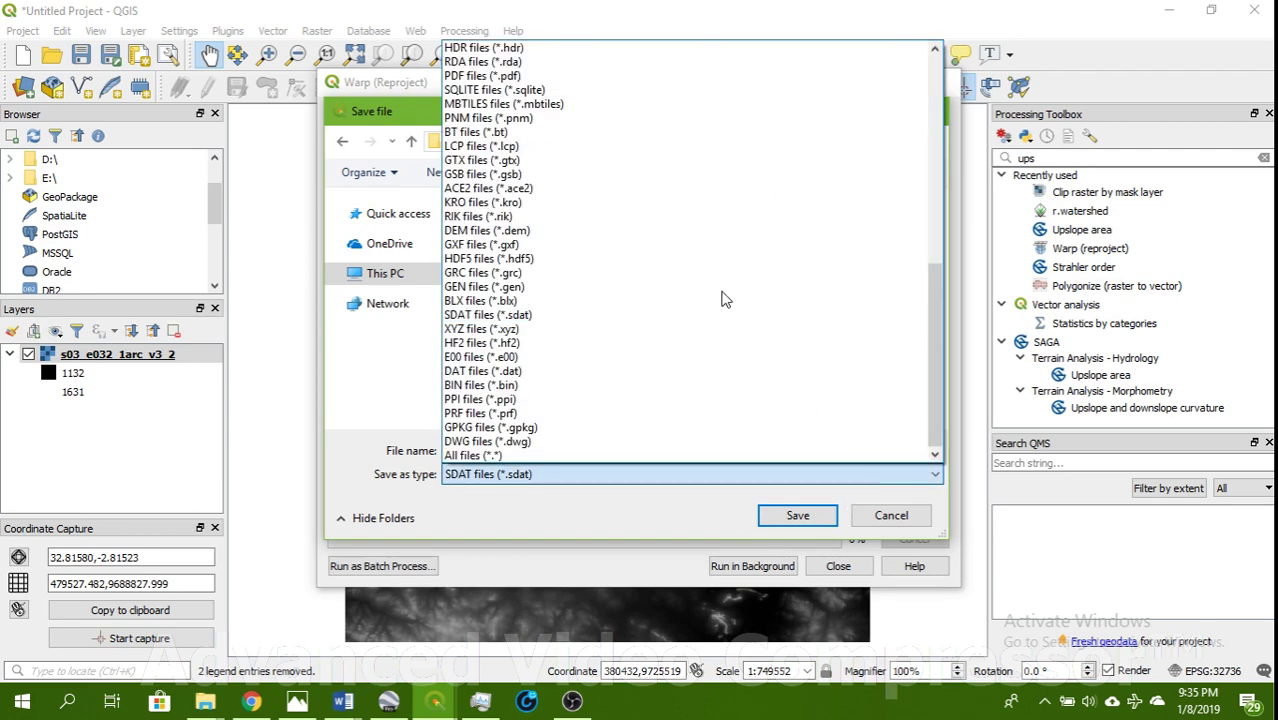
scroll(559, 94, "up", 10)
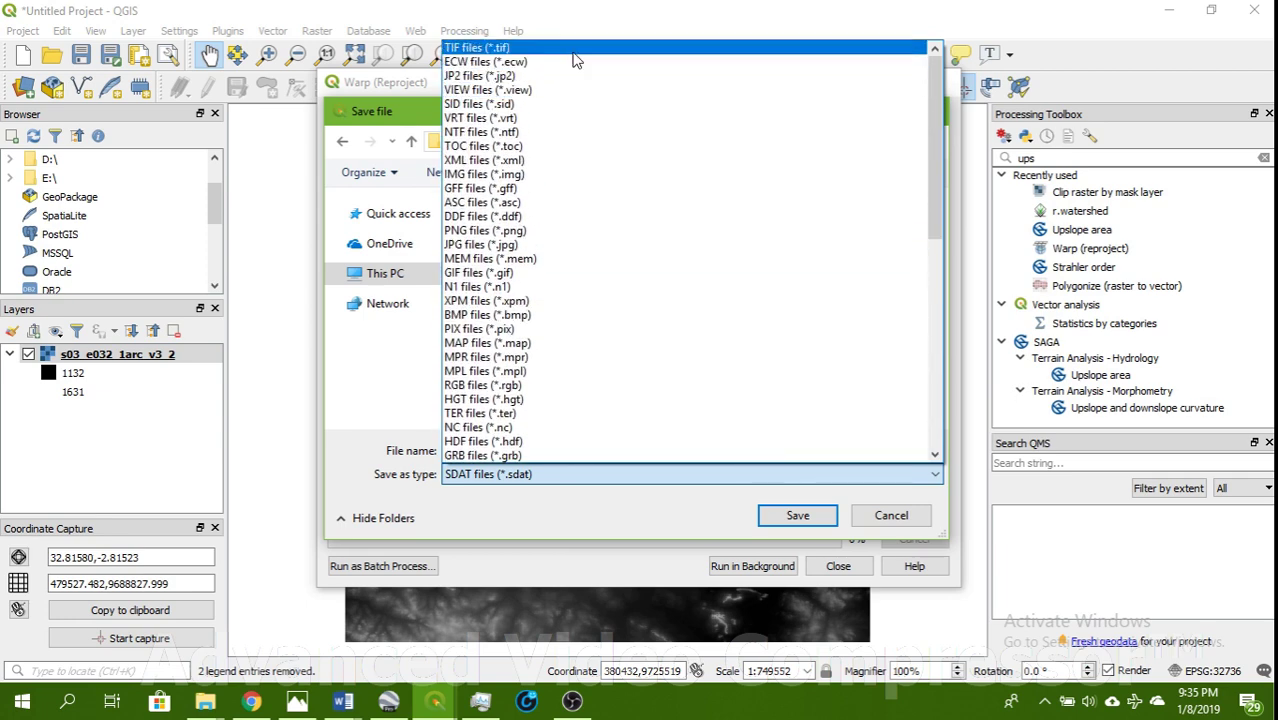
left_click(477, 47)
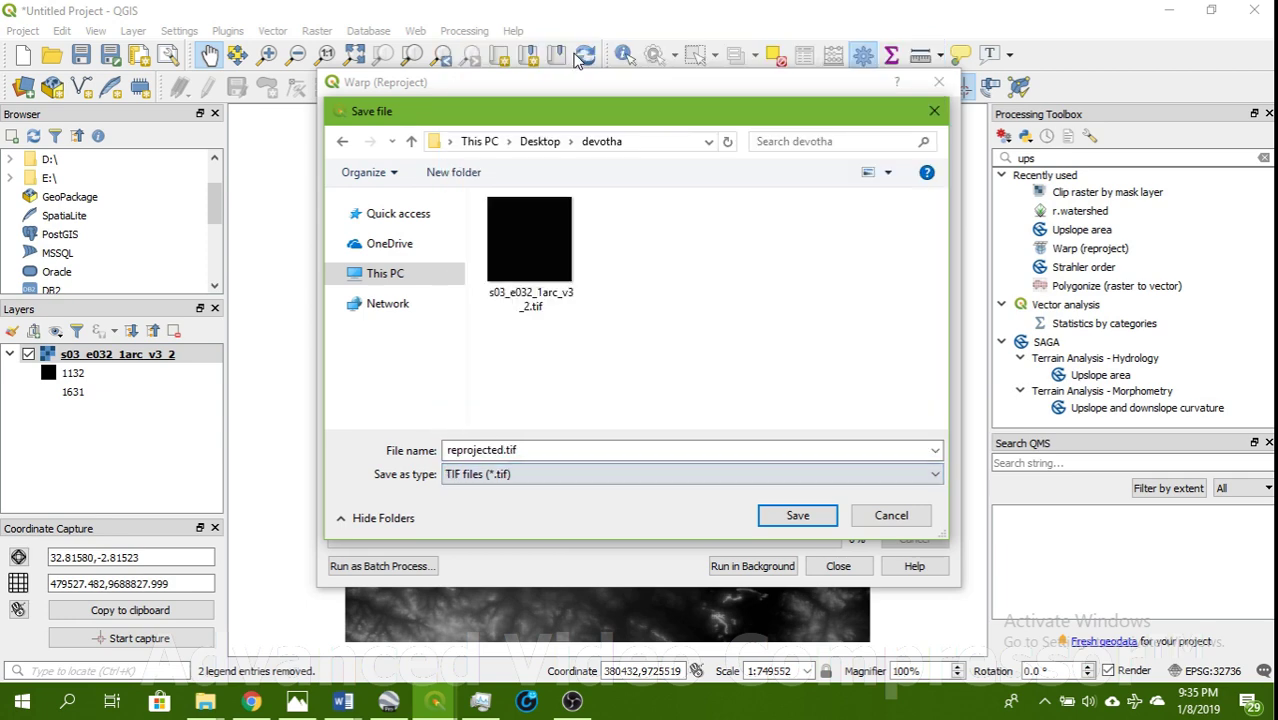
left_click(819, 518)
left_click(752, 566)
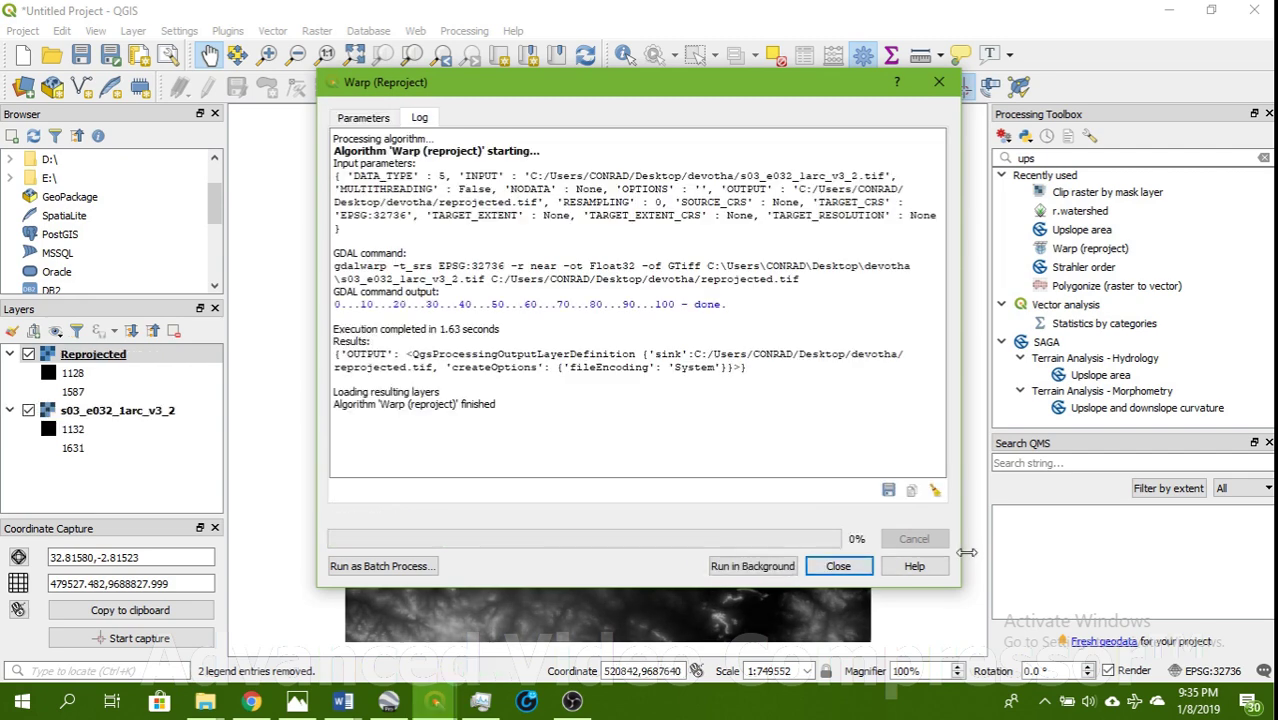
Close the reprojection dialog and remove the original s03_e032_1arc_v3_2 layer from the project
left_click(88, 420)
right_click(92, 420)
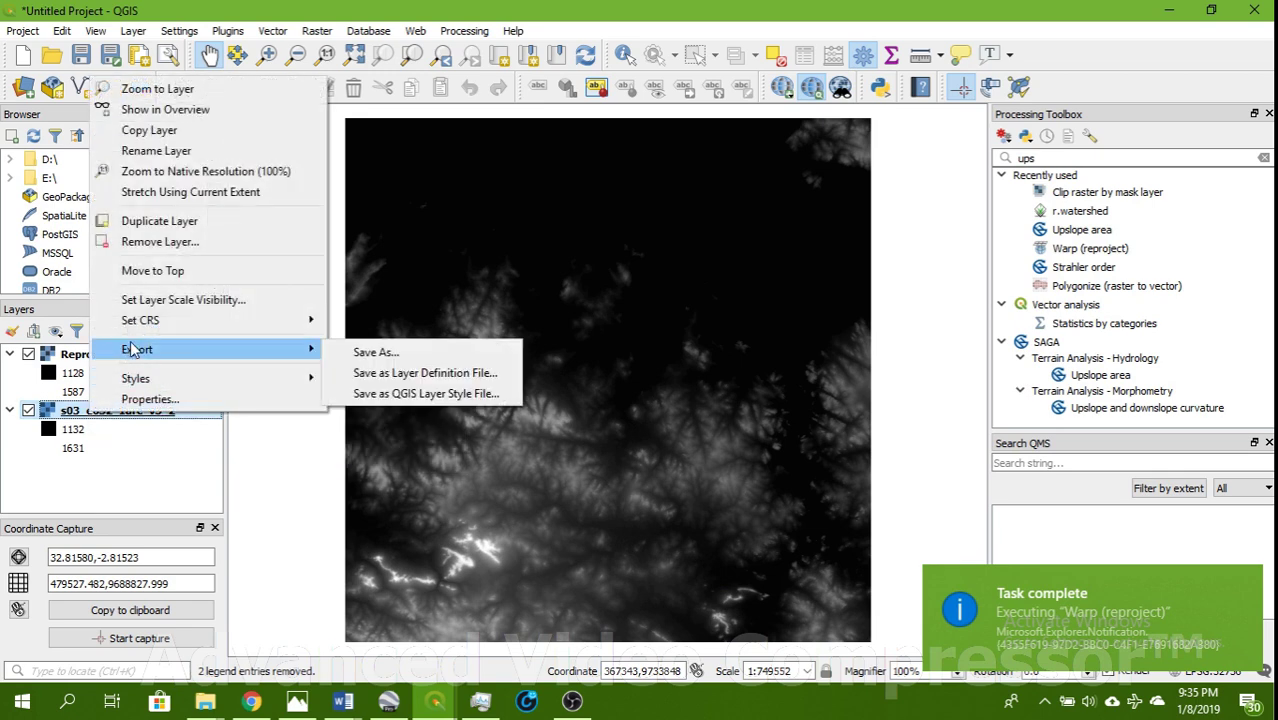
left_click(155, 241)
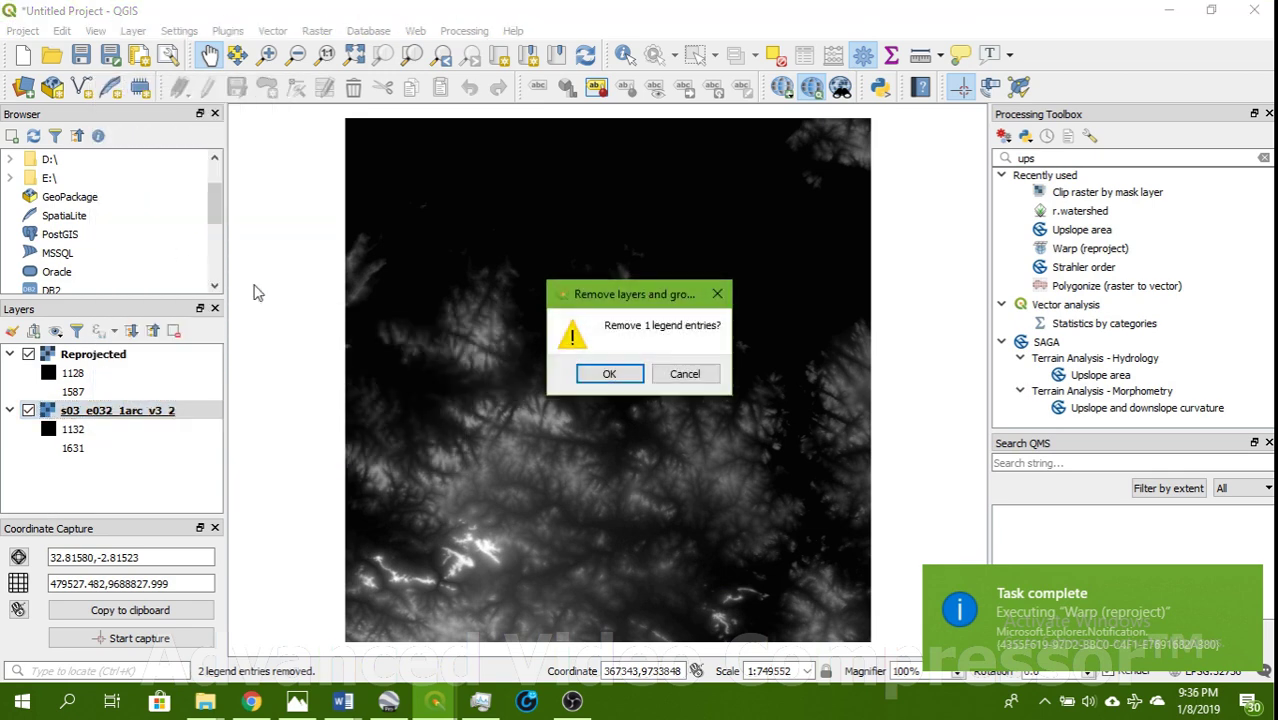
left_click(602, 374)
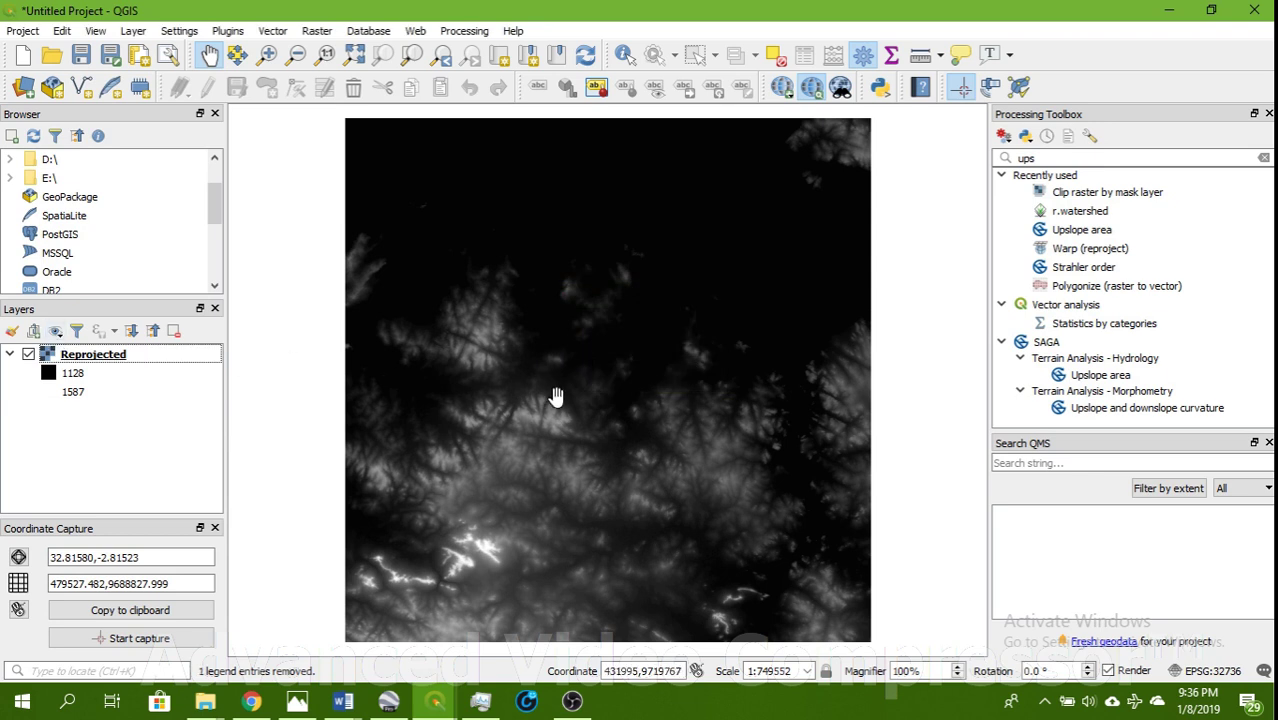
Add the Google Satellite basemap from QuickMapServices to the project
scroll(633, 358, "down", 1)
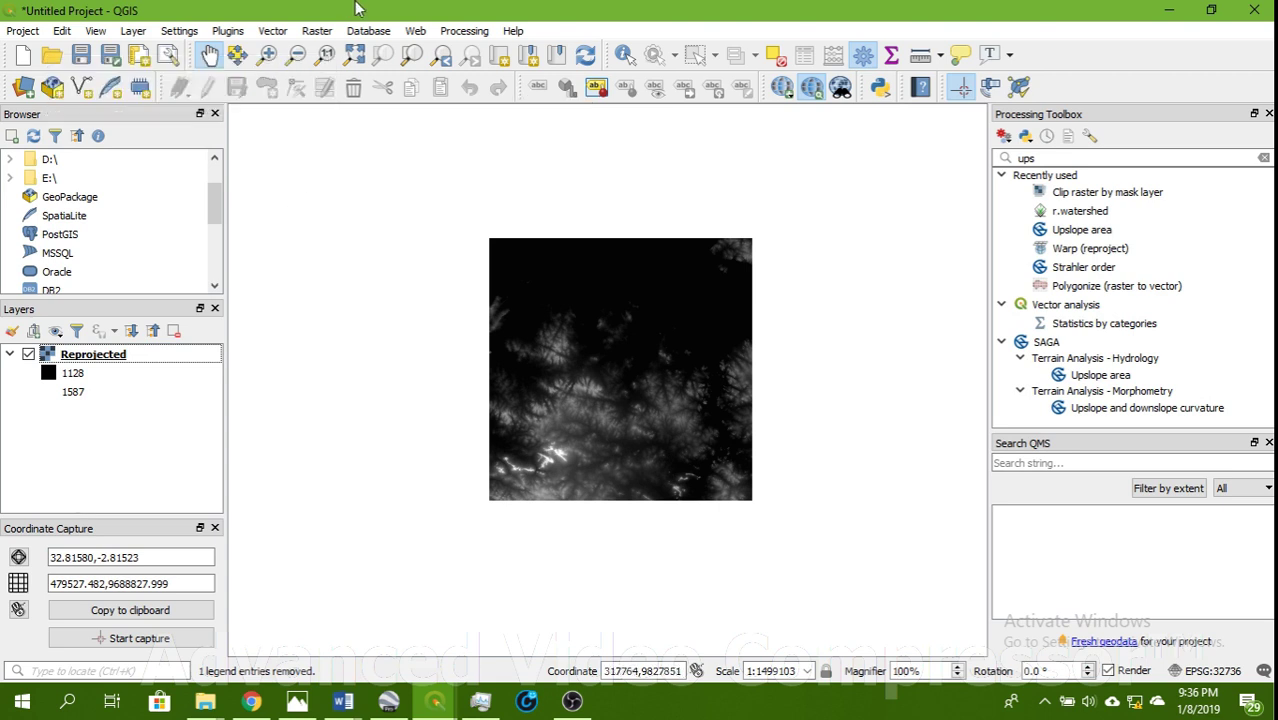
left_click(416, 31)
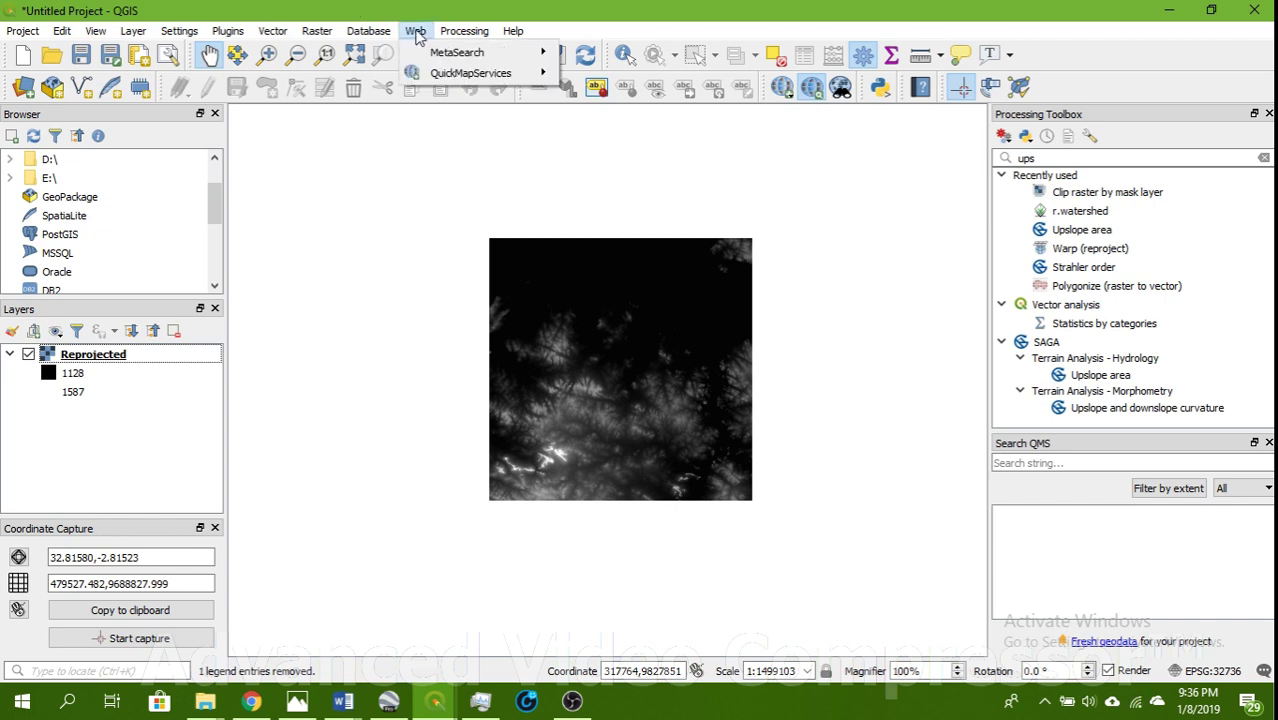
mouse_move(470, 73)
mouse_move(630, 141)
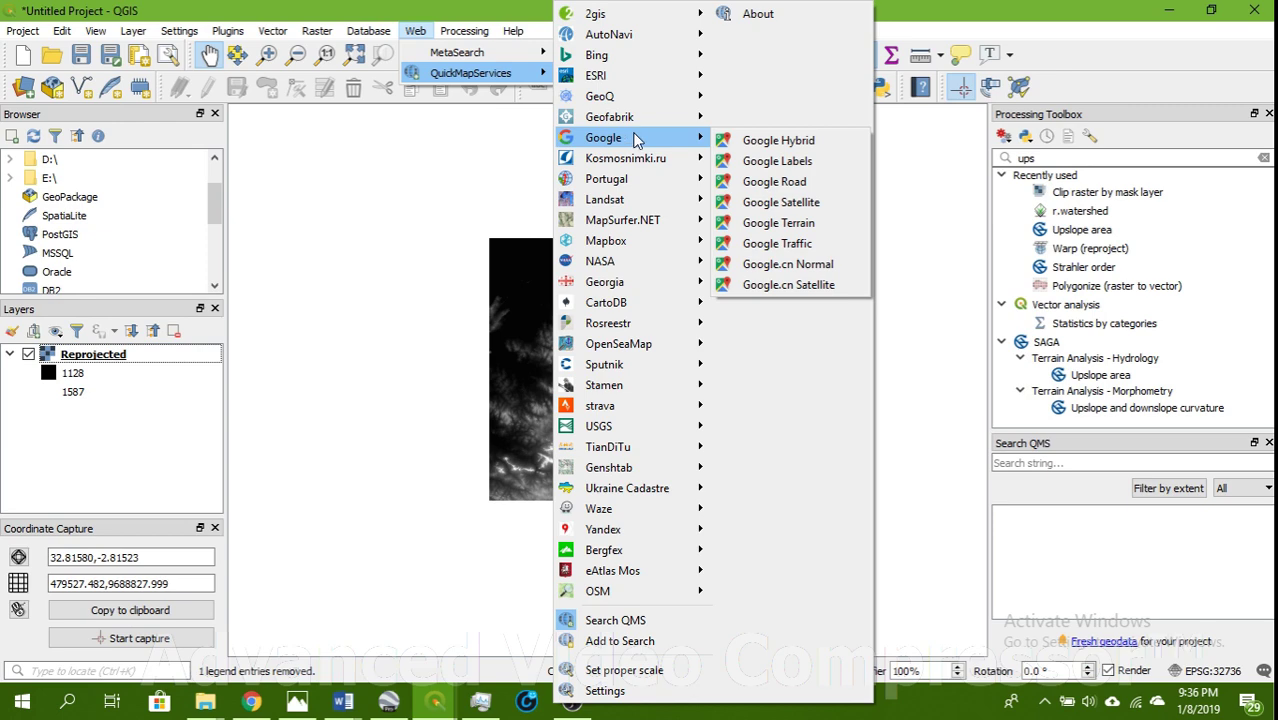
left_click(778, 203)
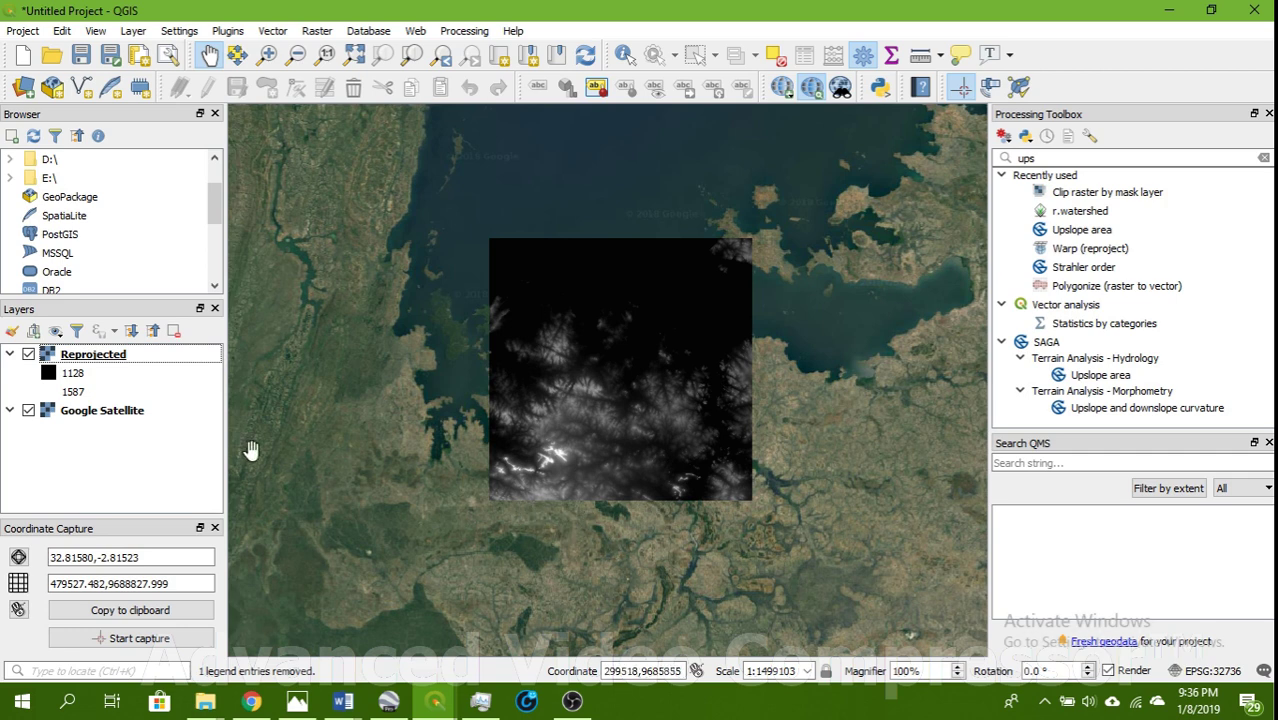
Set the global opacity of the Reprojected layer to about 50.7 % in its transparency properties
right_click(70, 356)
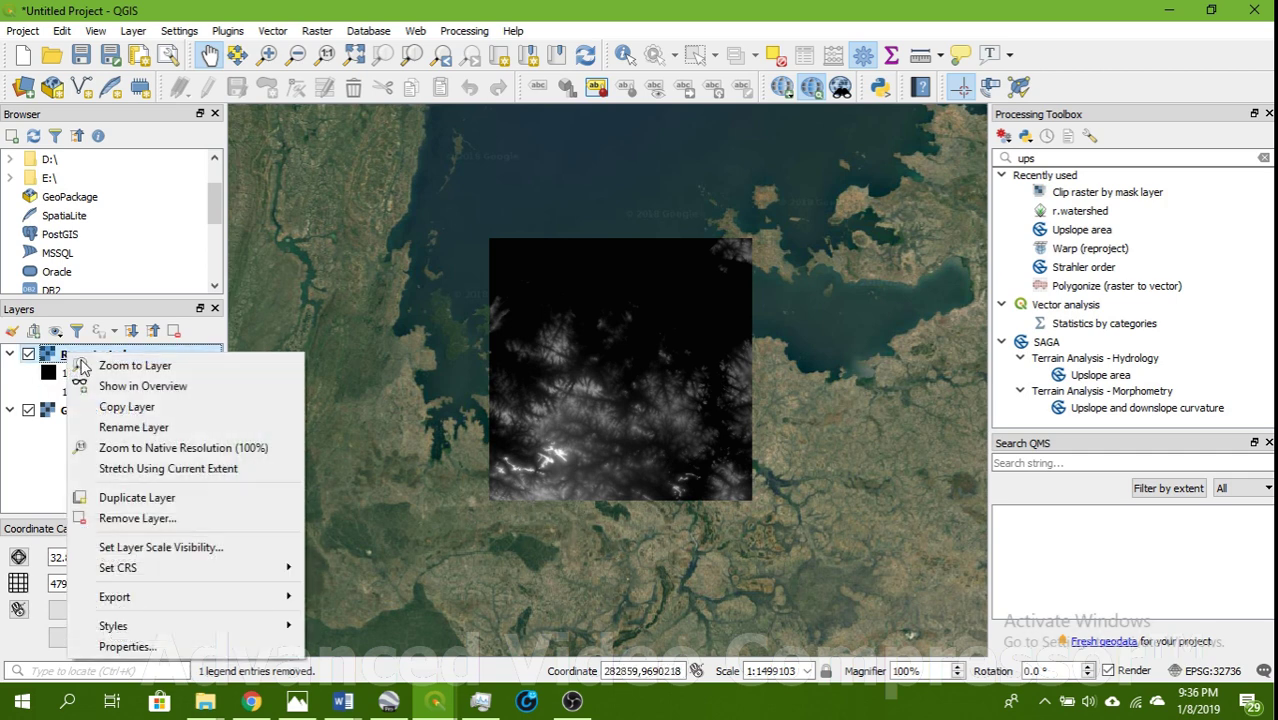
left_click(118, 647)
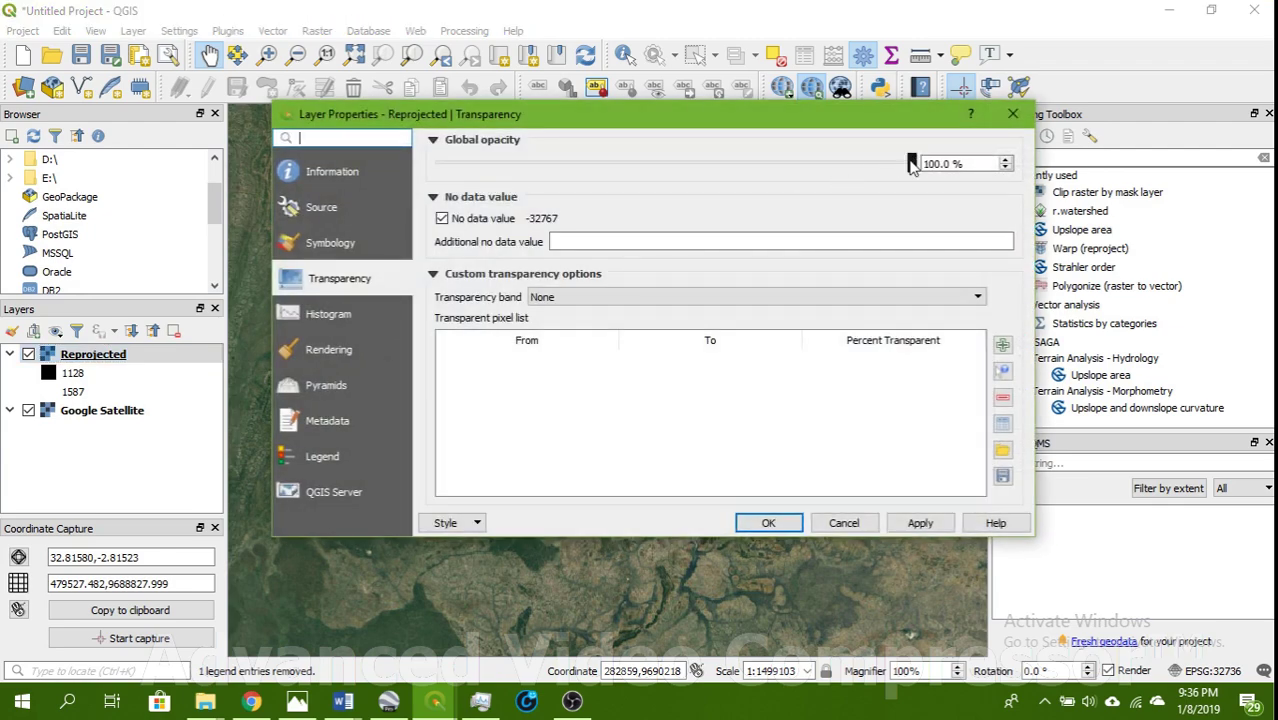
left_click_drag(912, 164, 743, 166)
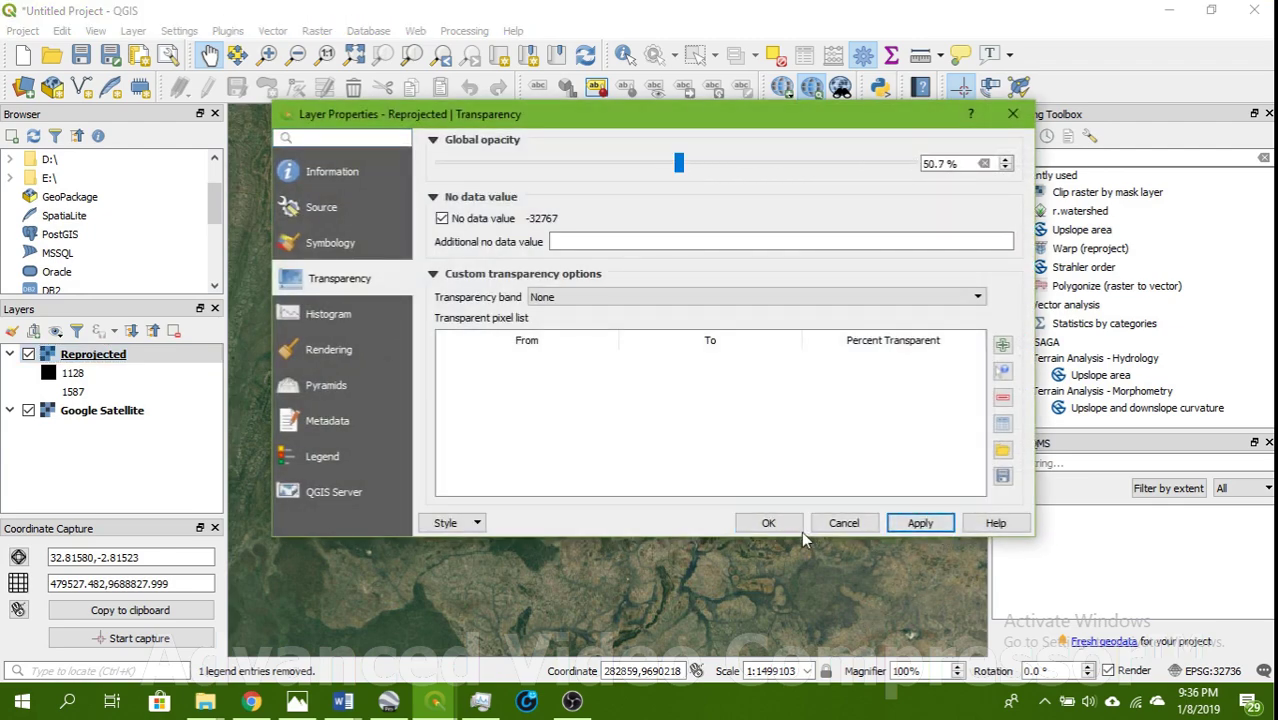
left_click(768, 523)
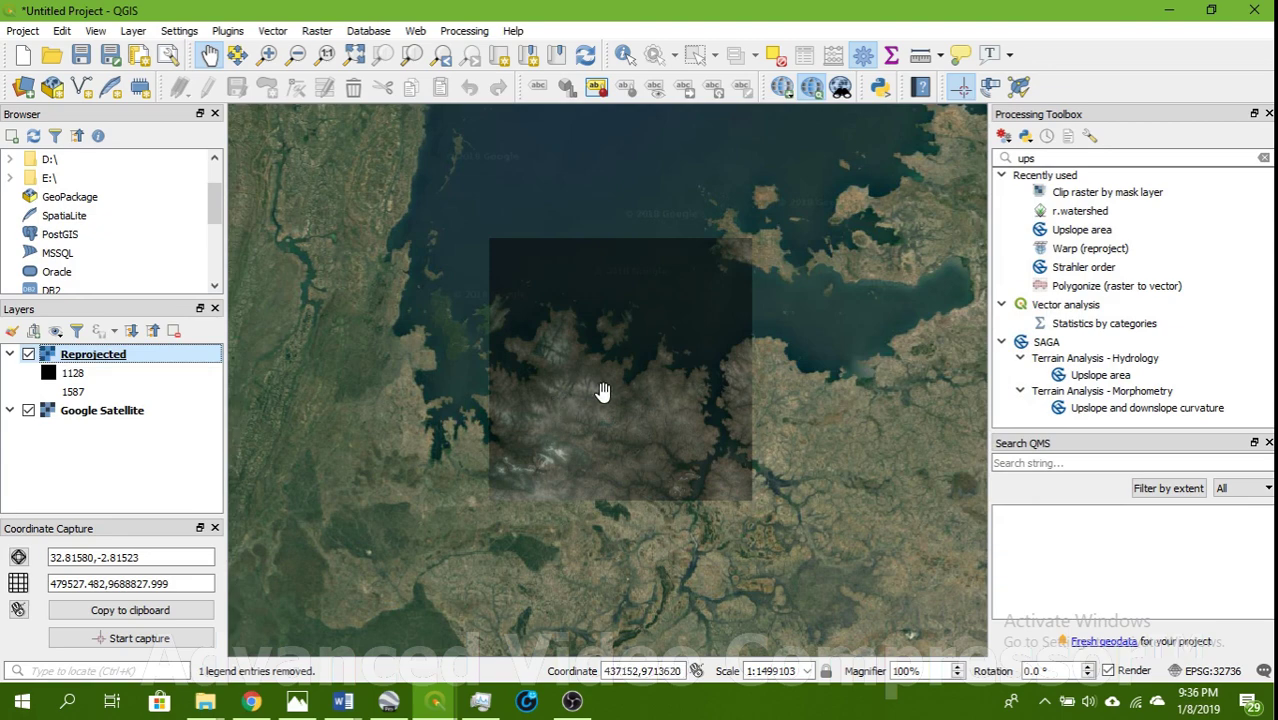
Start Clip Raster by Extent on the Reprojected layer and draw a clipping extent about 7.9 by 8.8 km over the land northwest of the inlet
scroll(715, 462, "up", 3)
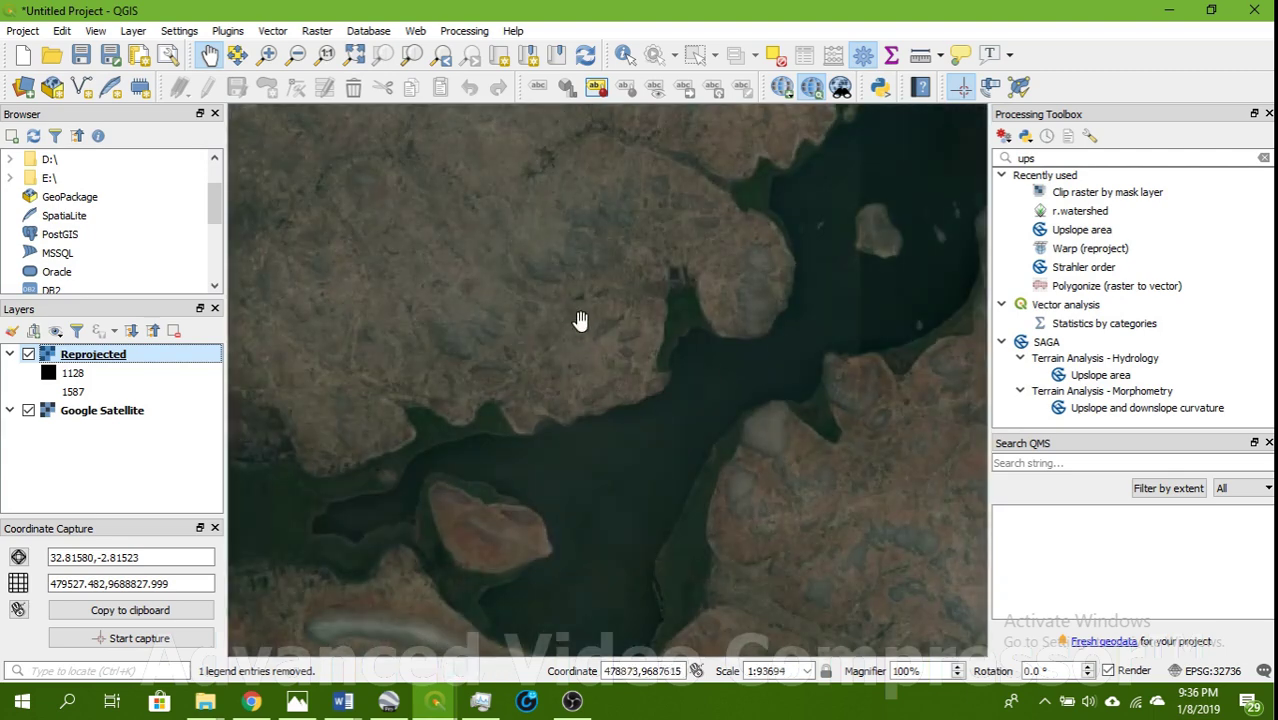
scroll(580, 322, "up", 1)
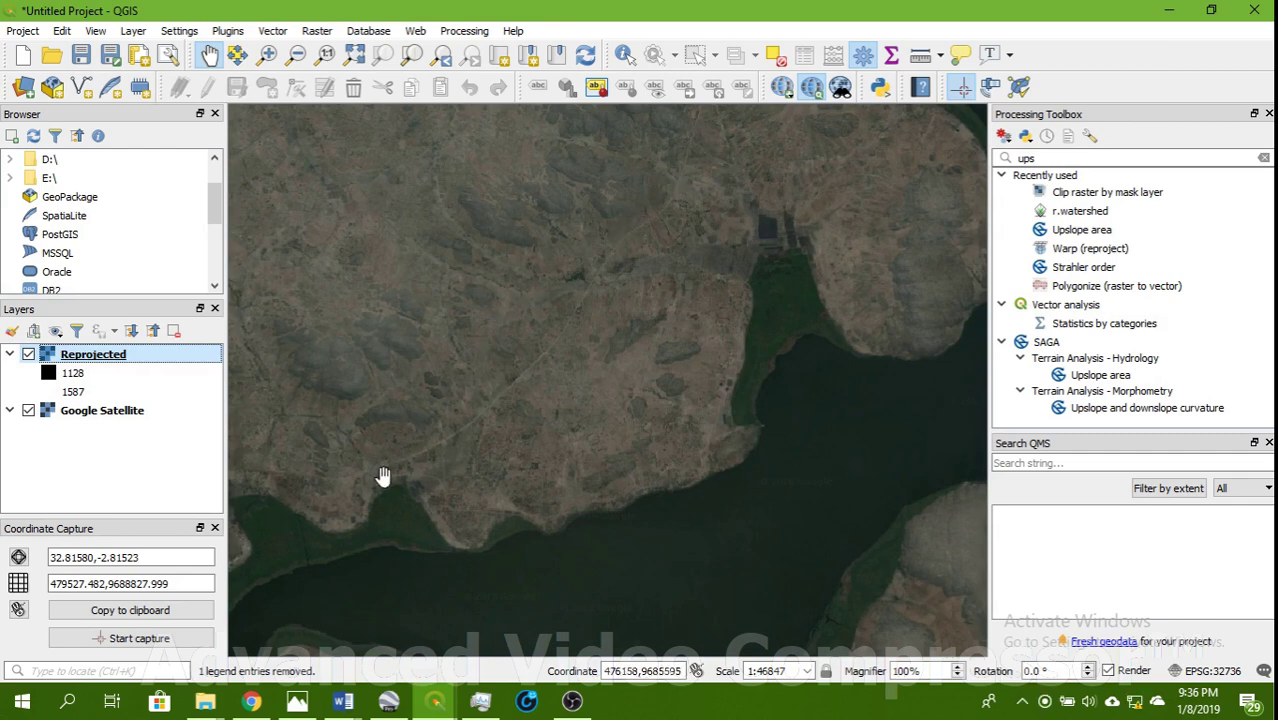
scroll(570, 410, "down", 1)
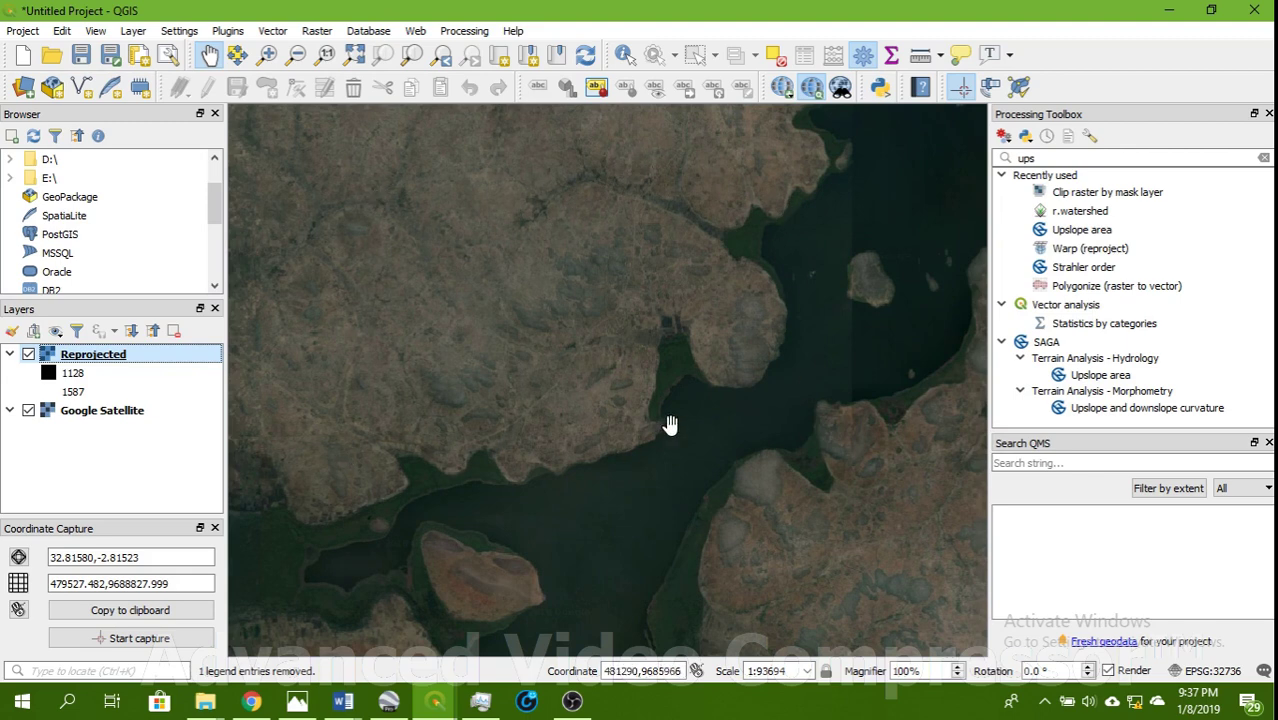
left_click(316, 30)
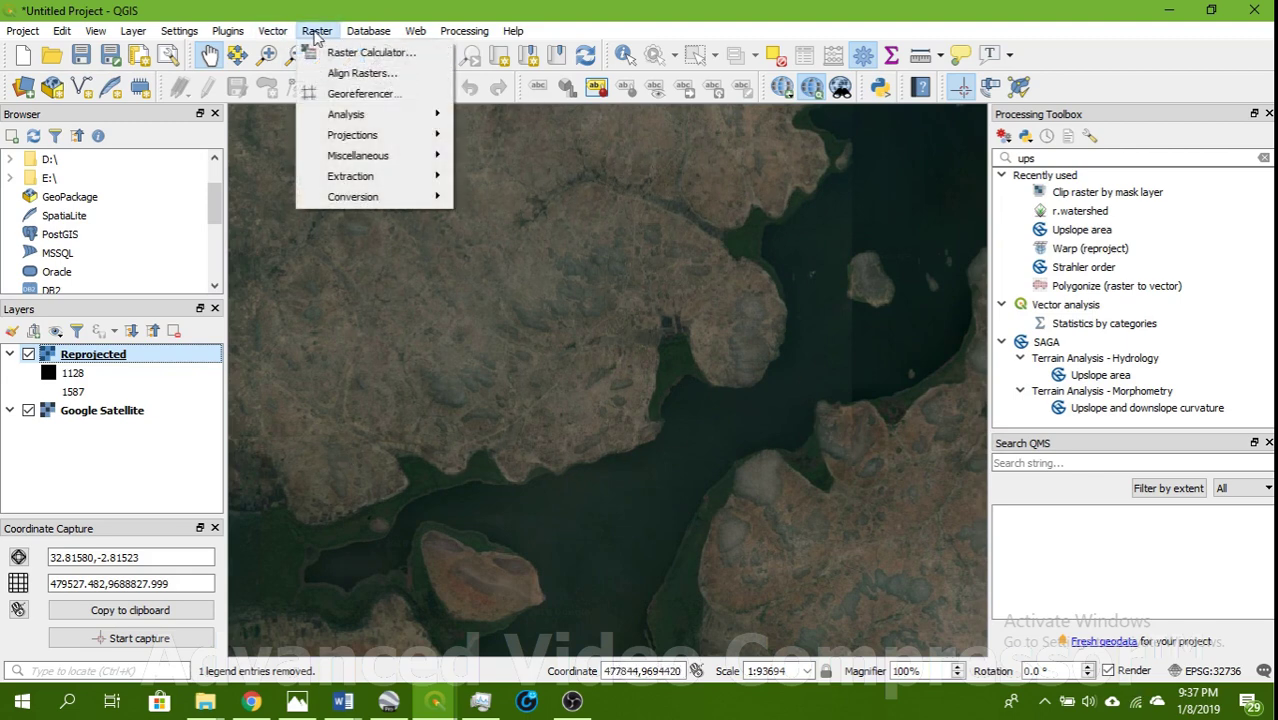
mouse_move(368, 118)
mouse_move(393, 153)
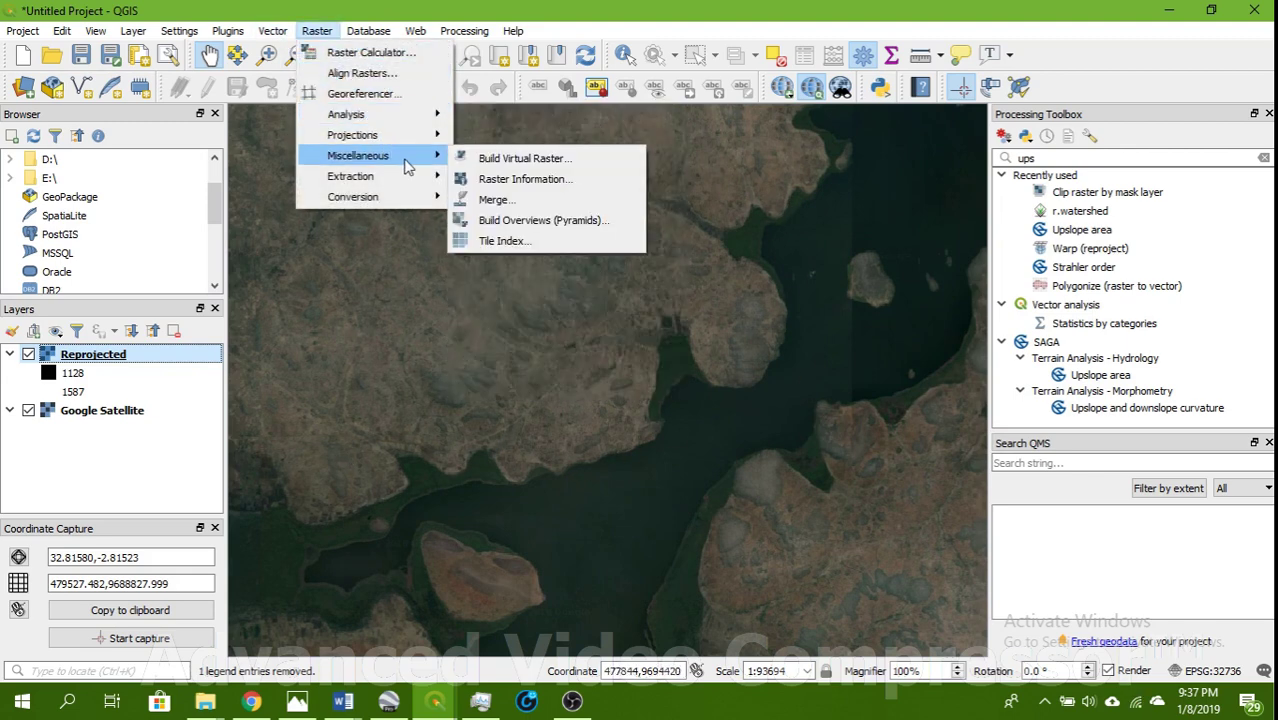
mouse_move(431, 182)
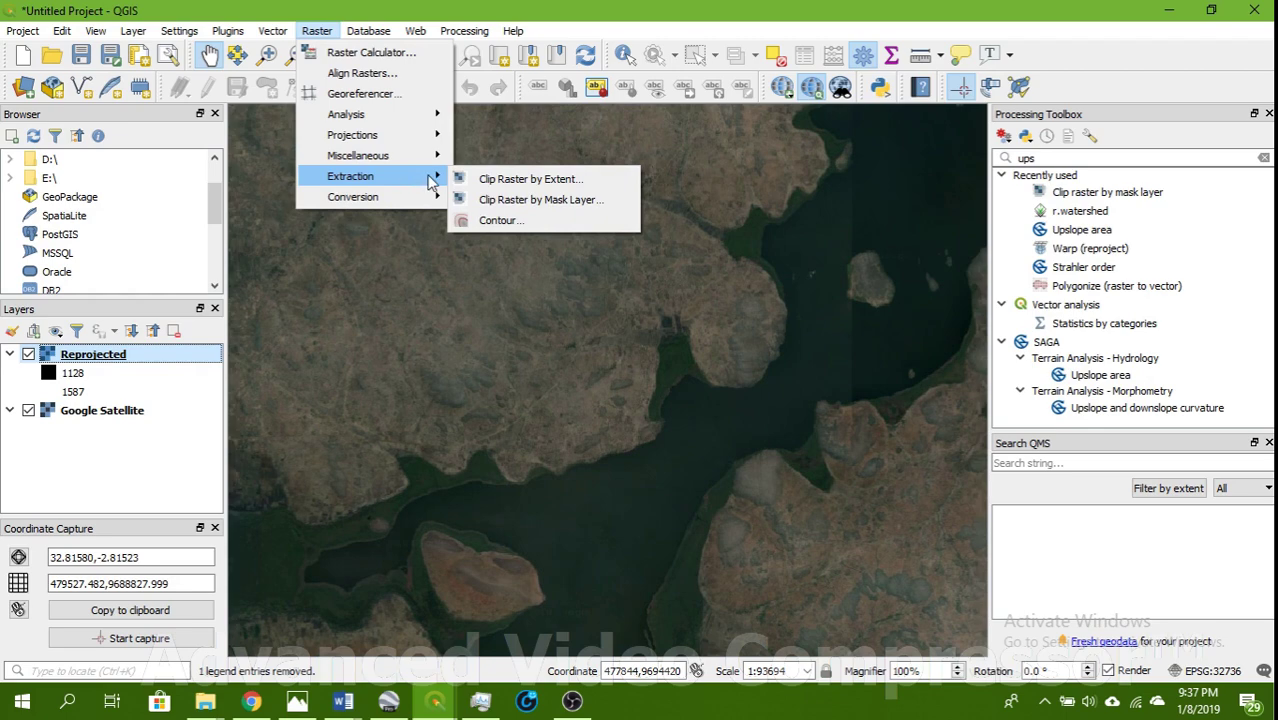
left_click(536, 181)
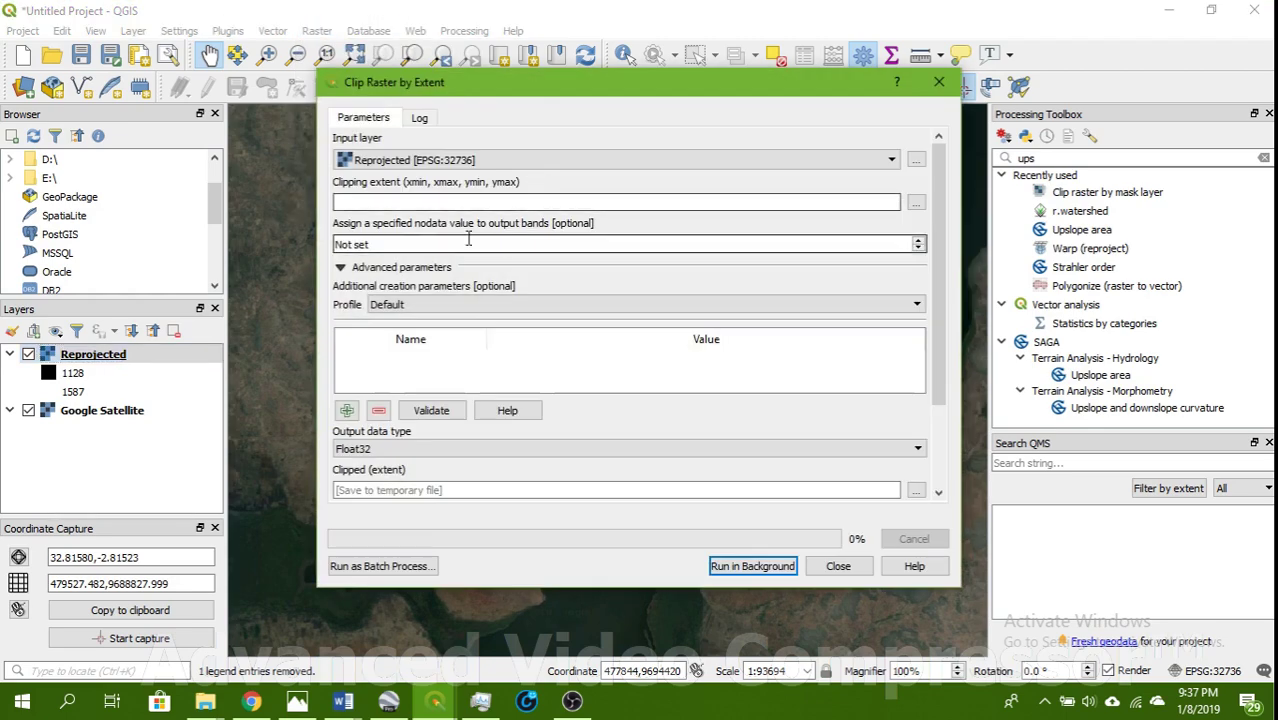
left_click(407, 165)
left_click(410, 152)
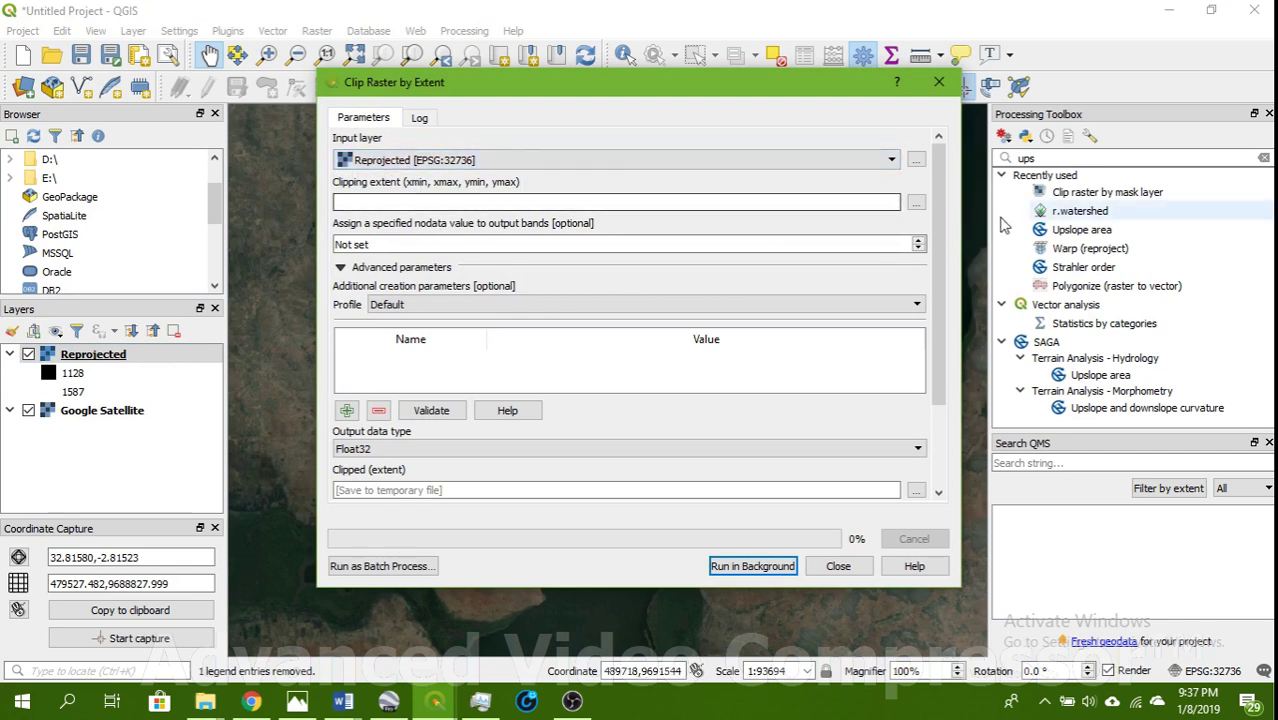
left_click(916, 202)
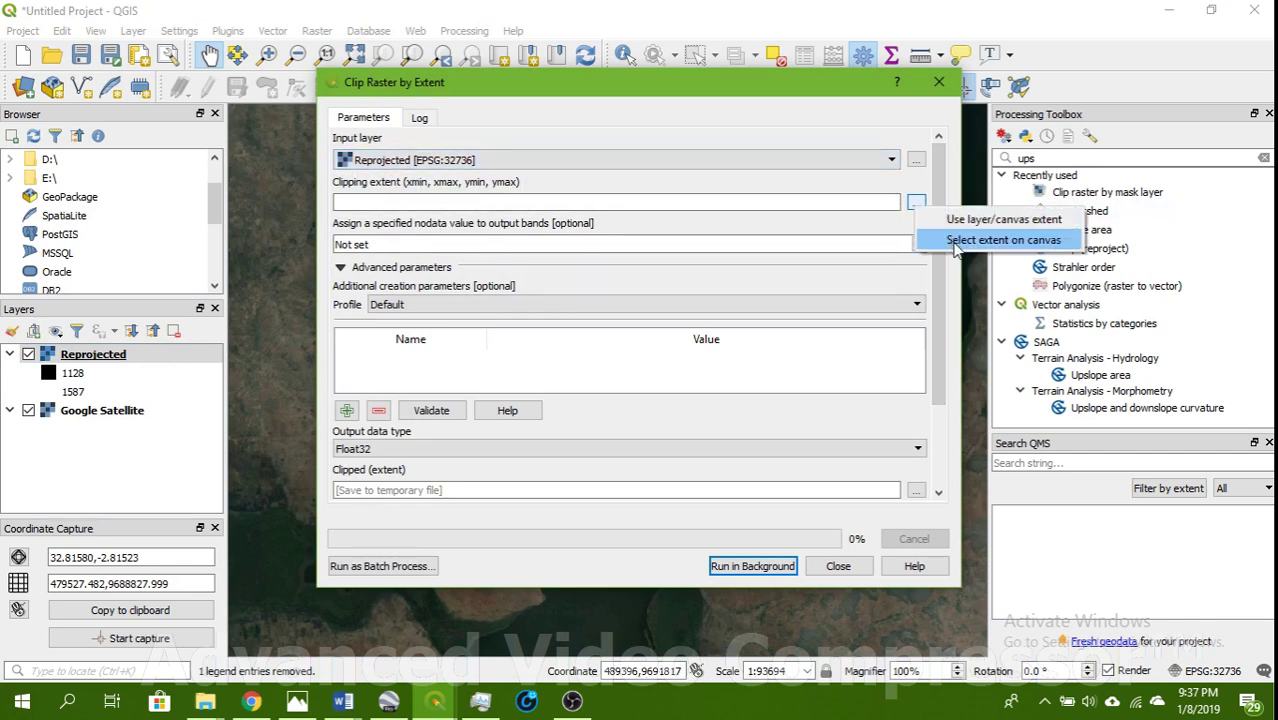
left_click(1003, 240)
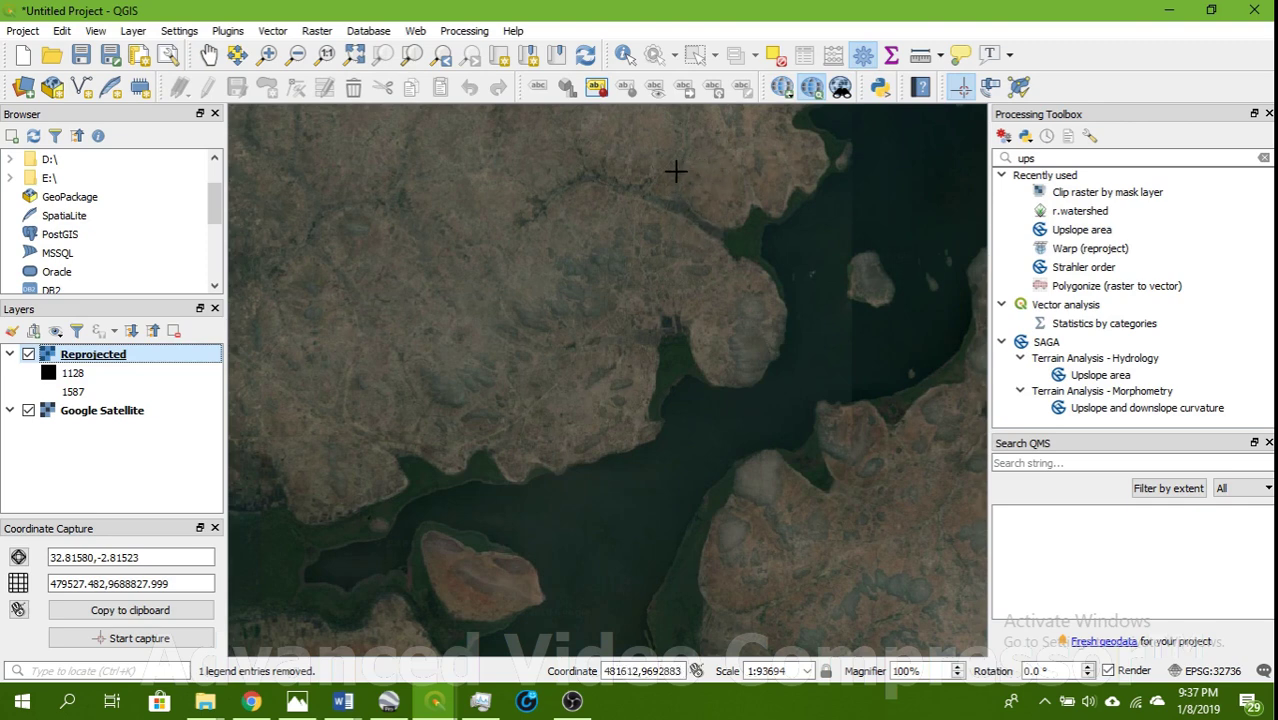
left_click_drag(676, 172, 375, 506)
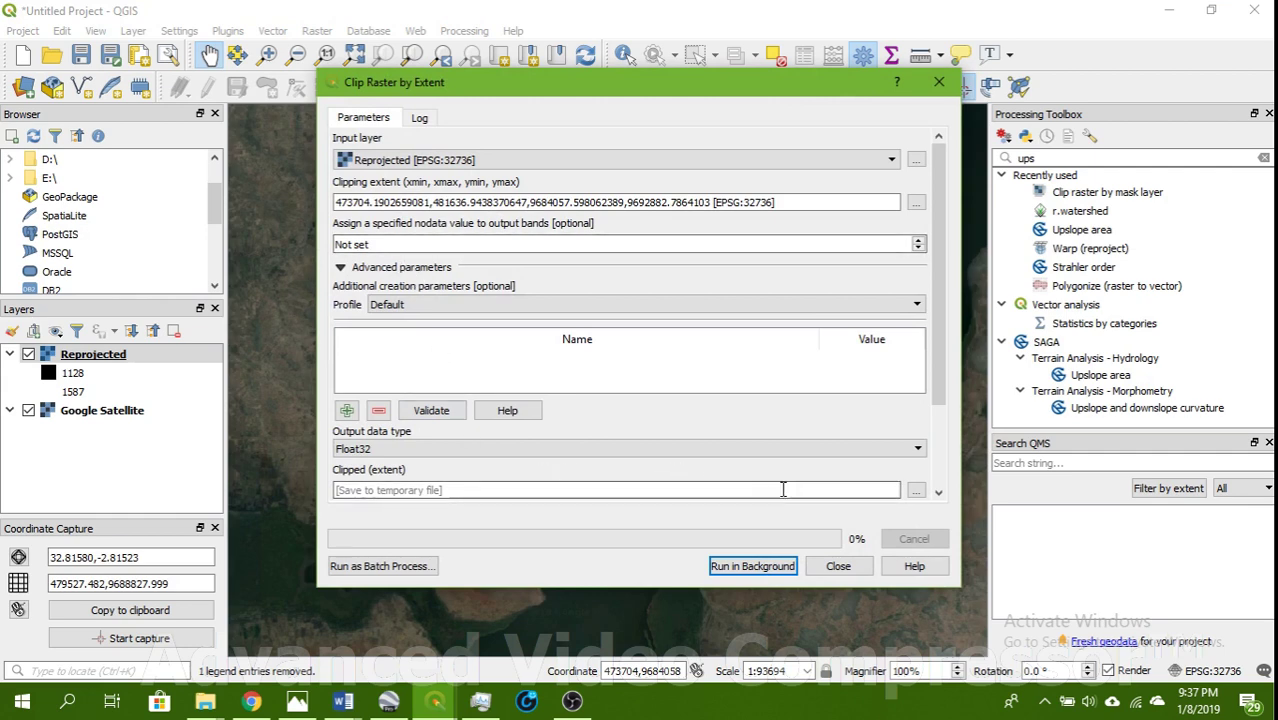
Save the clipped output as REPRO-CROPPED in TIF format in the reprojected raster's desktop folder, run the clip and close the dialog
left_click(917, 492)
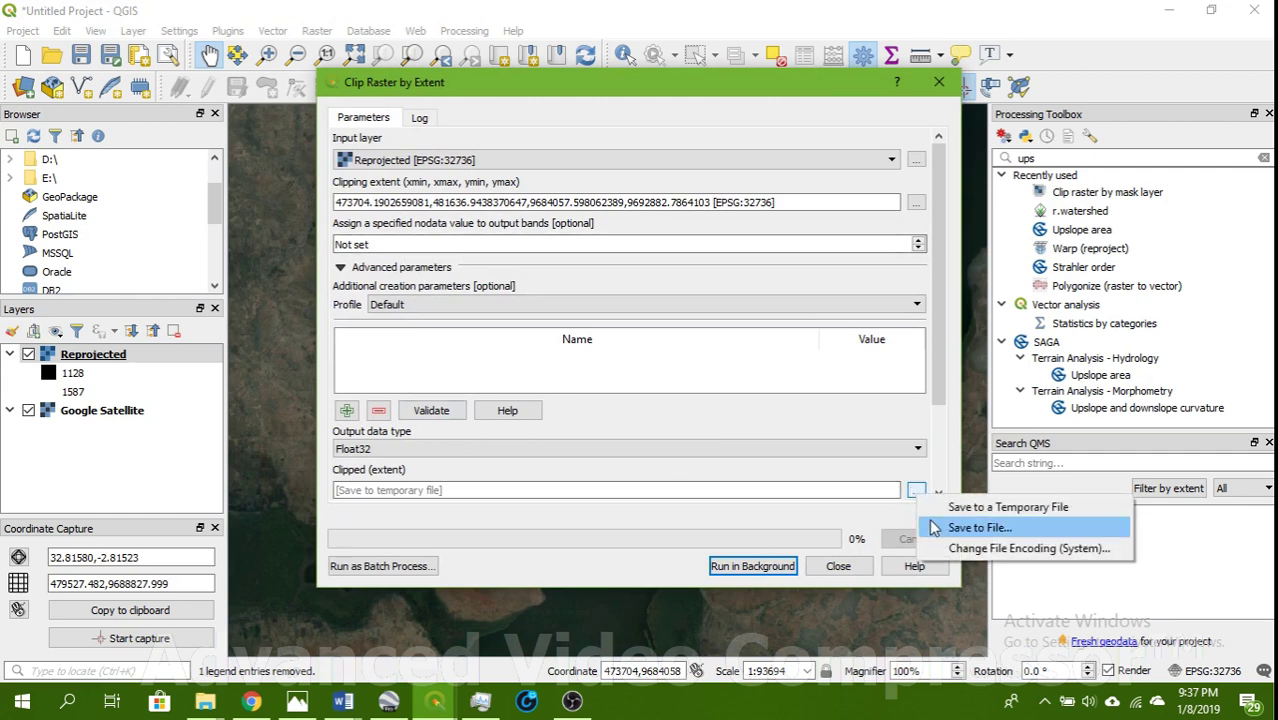
left_click(936, 526)
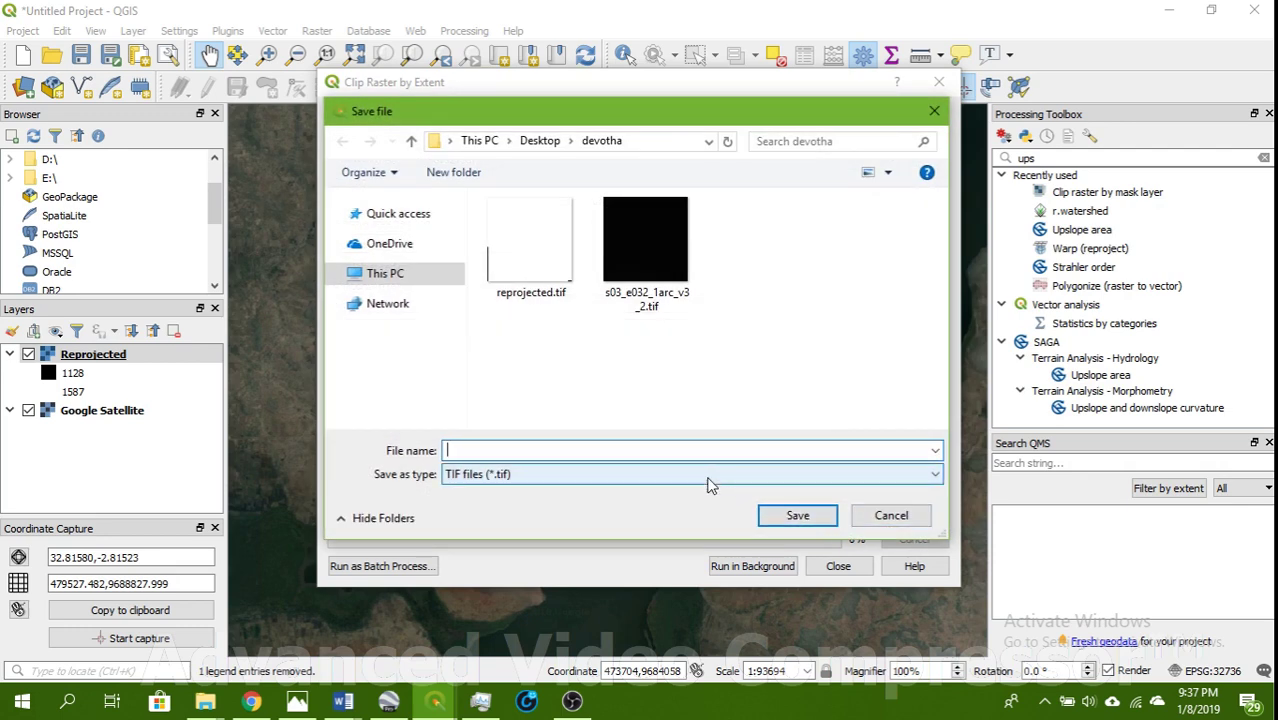
type("REP")
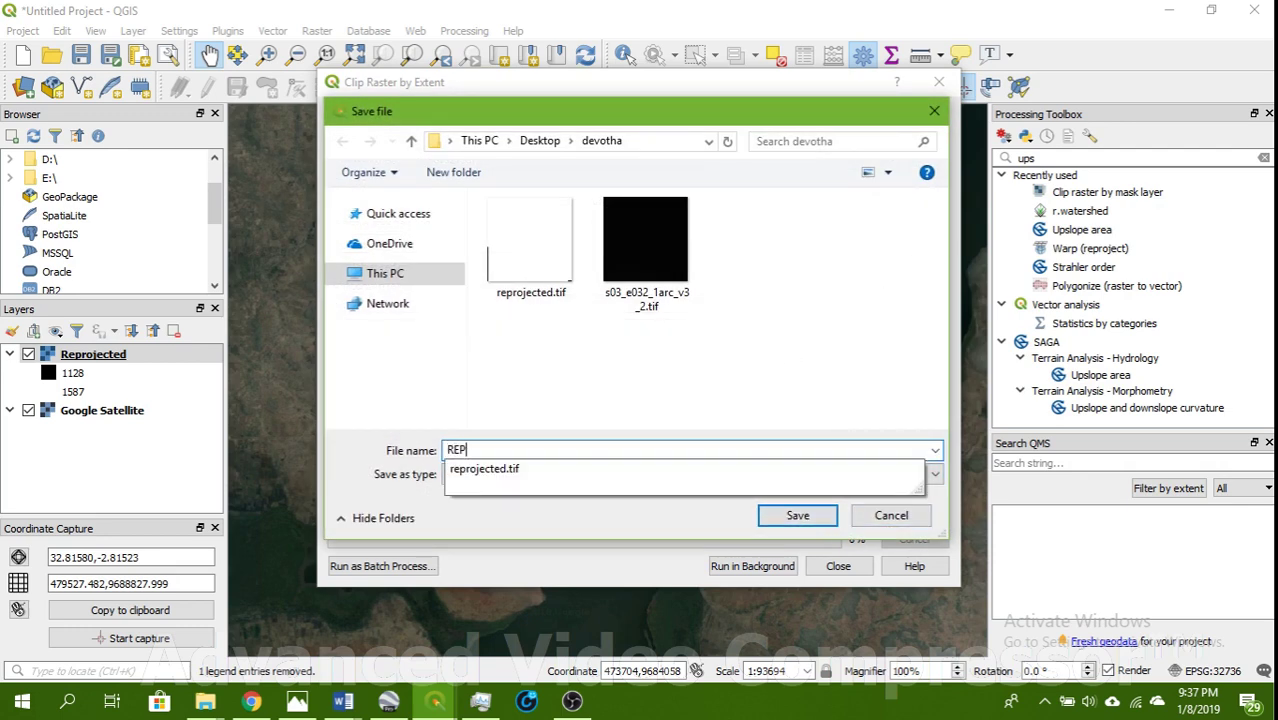
type("RO-CROPPED")
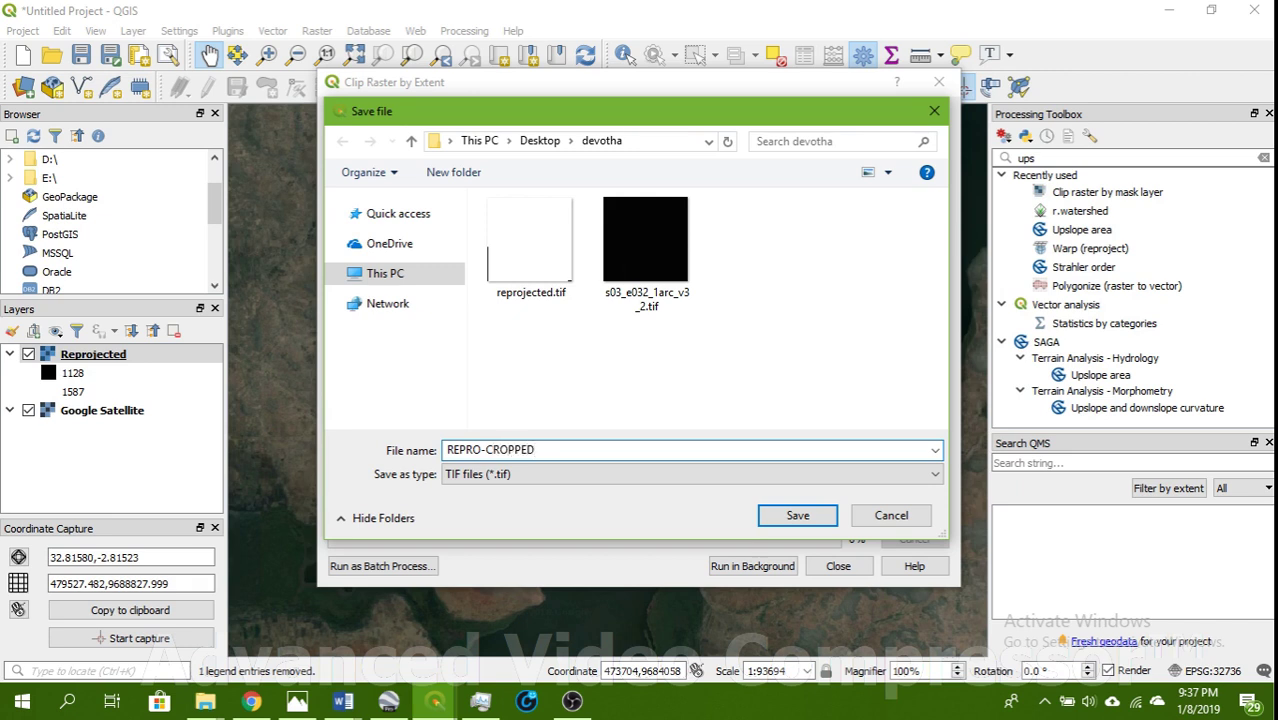
left_click(797, 522)
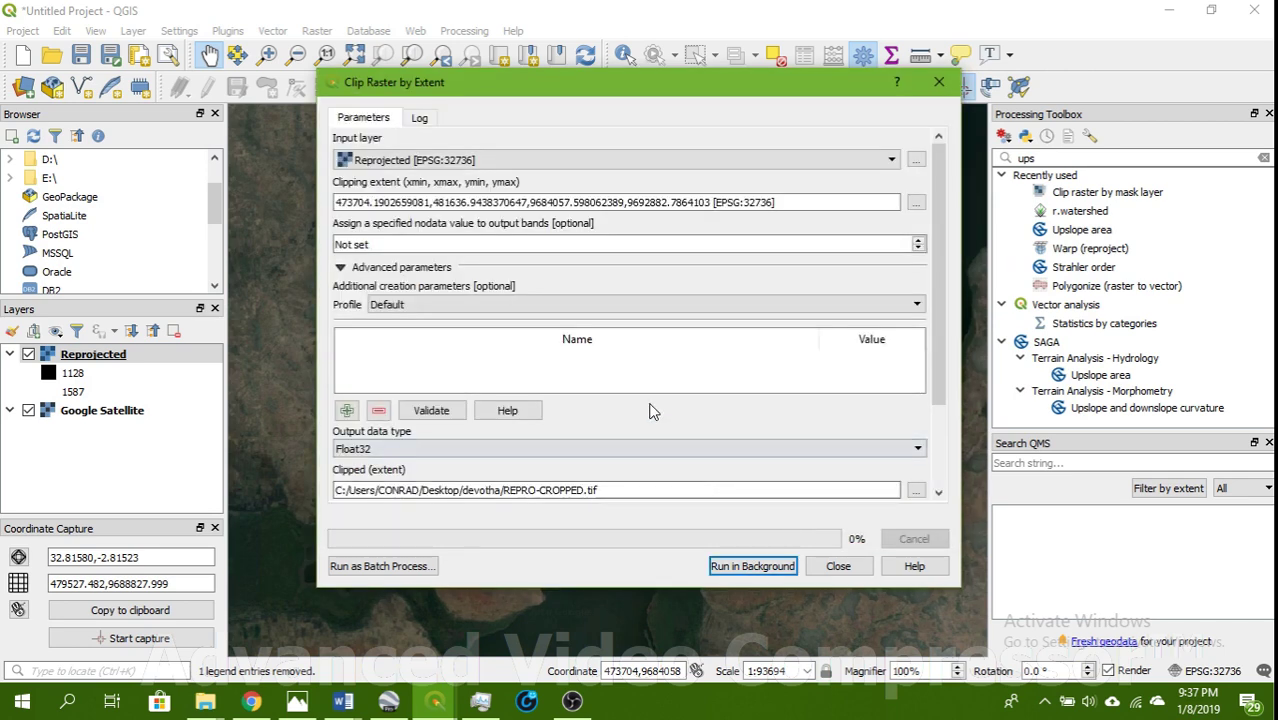
left_click(760, 566)
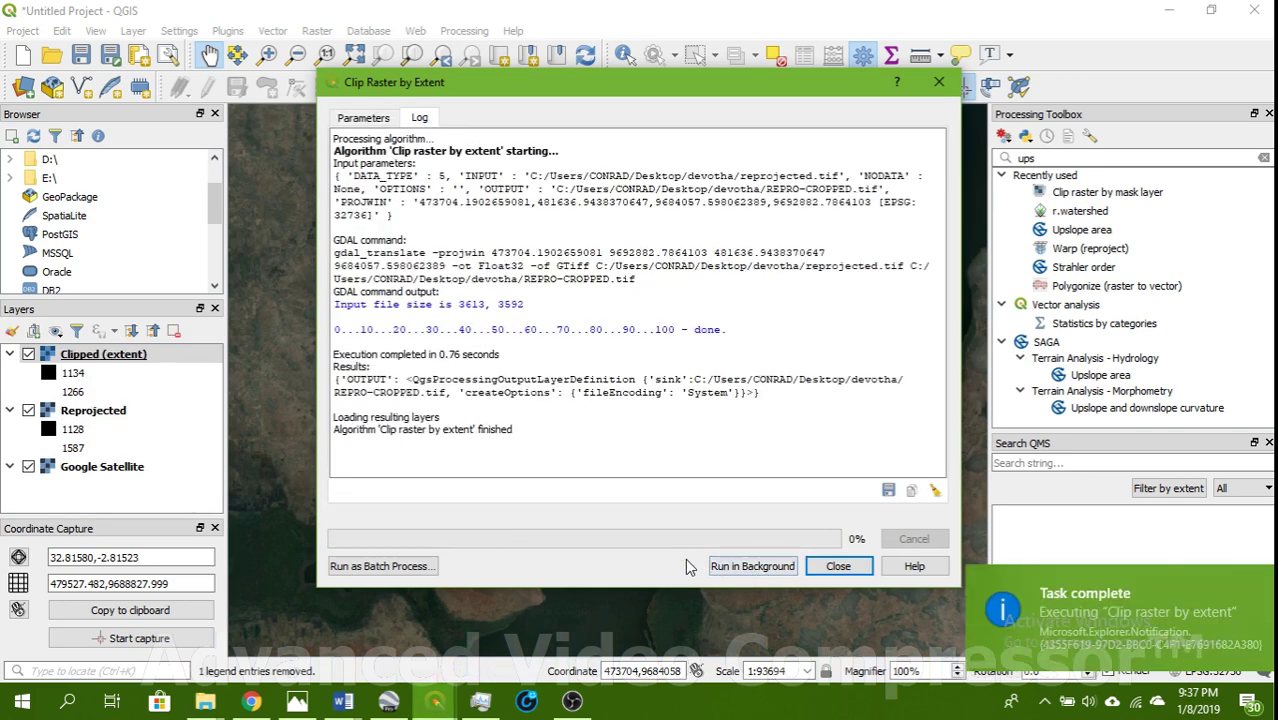
left_click(838, 566)
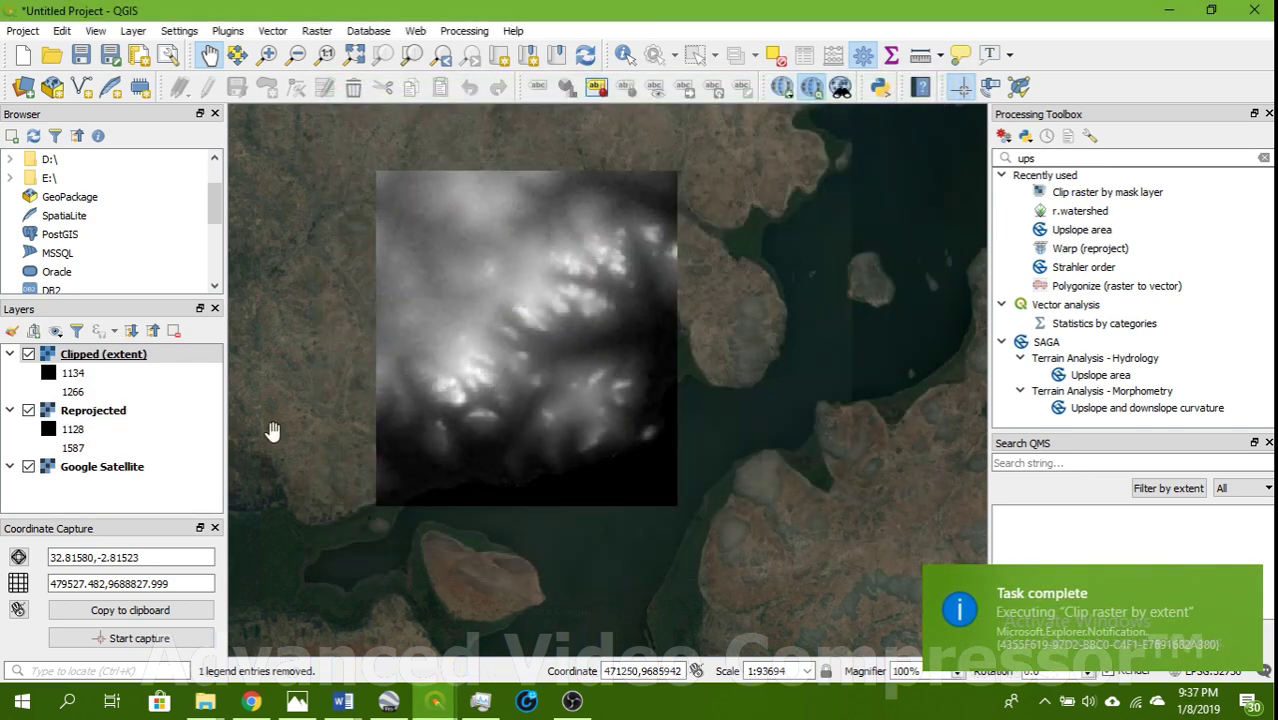
Hide the Reprojected layer, and switch the Clipped (extent) layer off and on to compare it with the satellite imagery
left_click(28, 410)
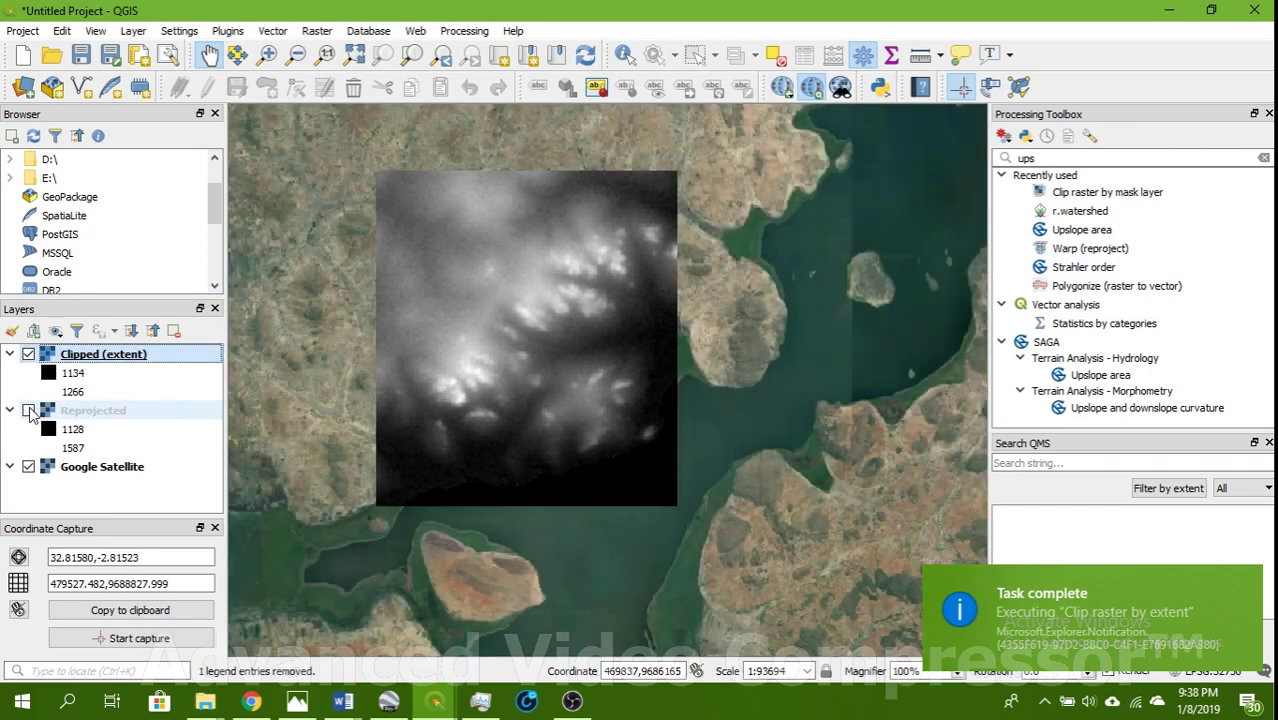
left_click(28, 354)
double_click(47, 354)
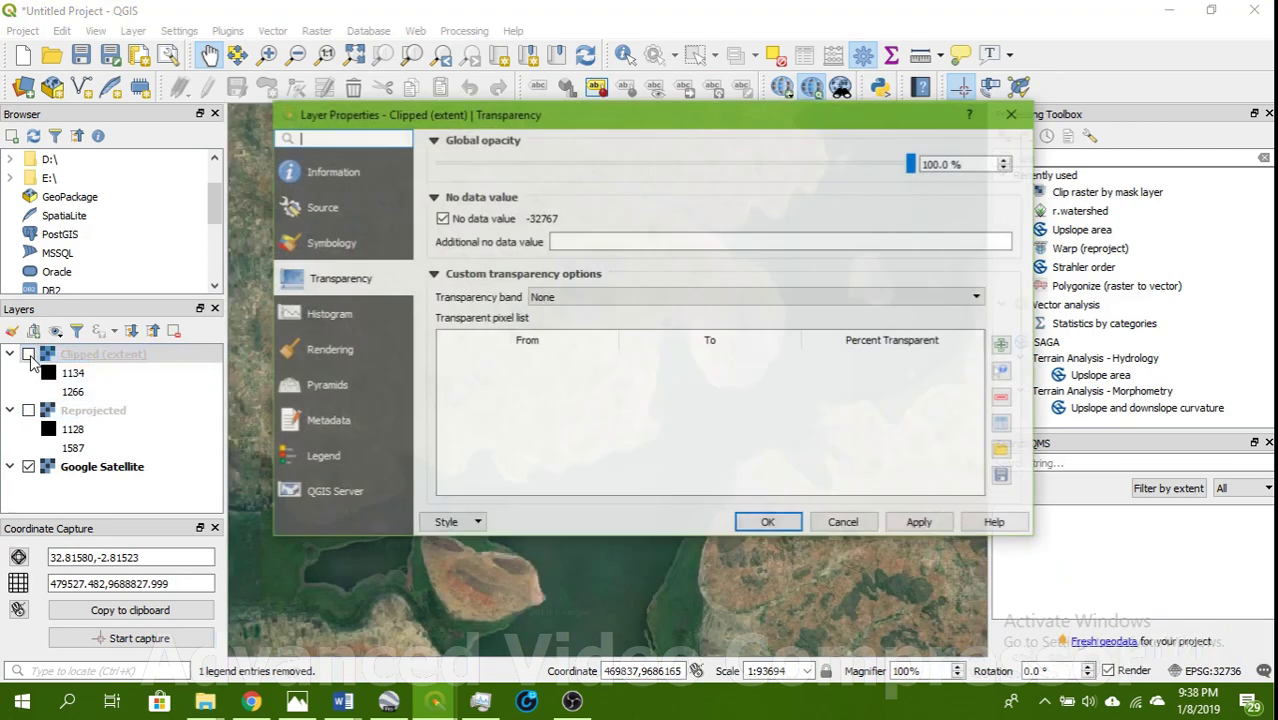
left_click(903, 532)
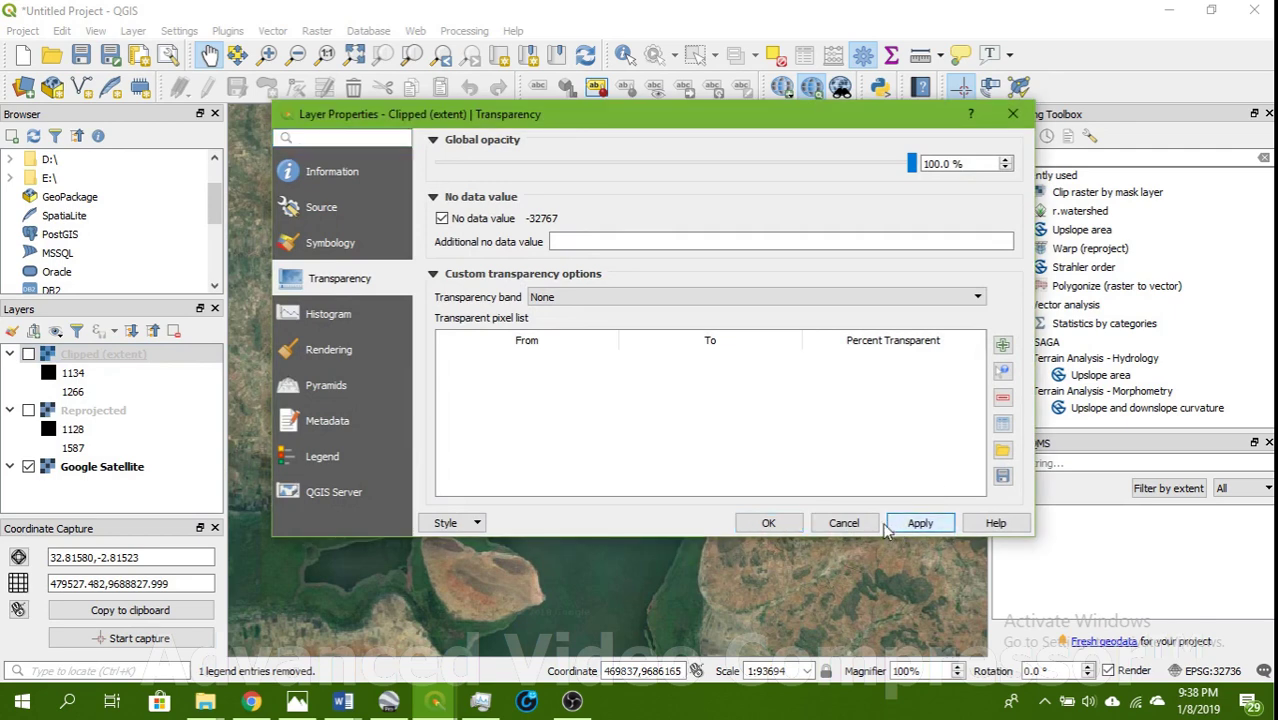
left_click(843, 522)
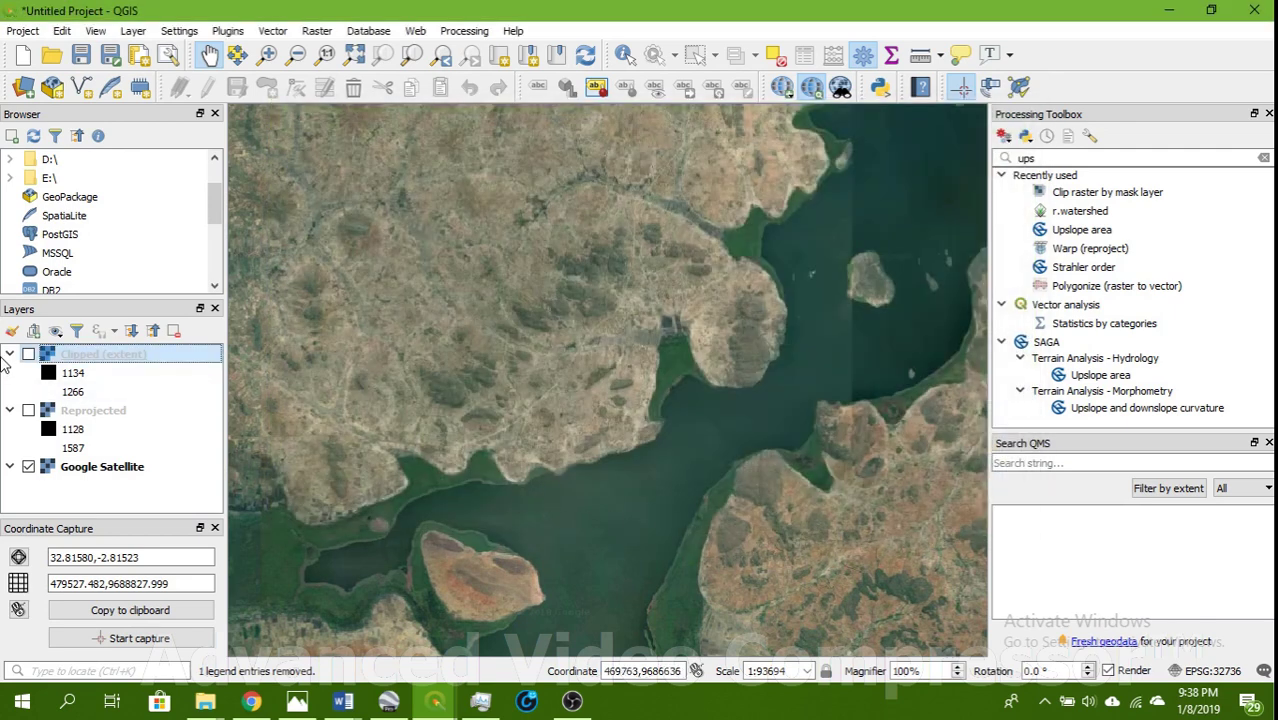
left_click(28, 355)
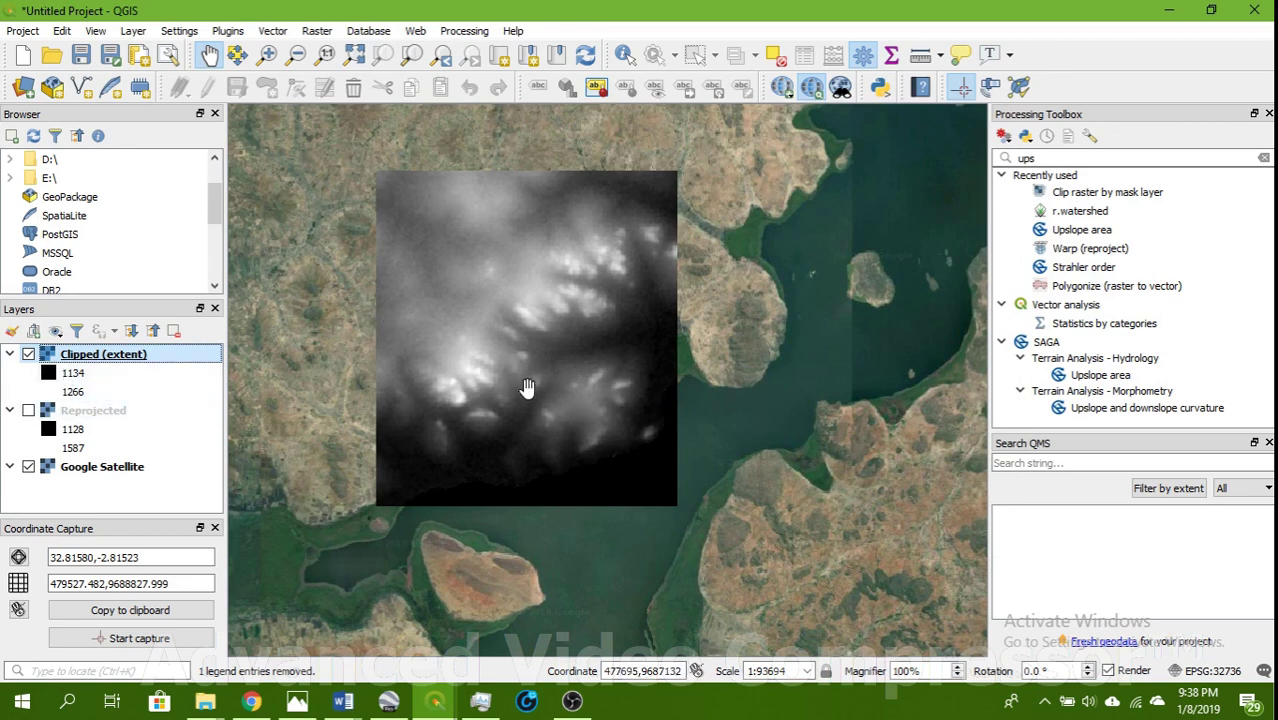
scroll(484, 377, "up", 1)
scroll(696, 380, "down", 1)
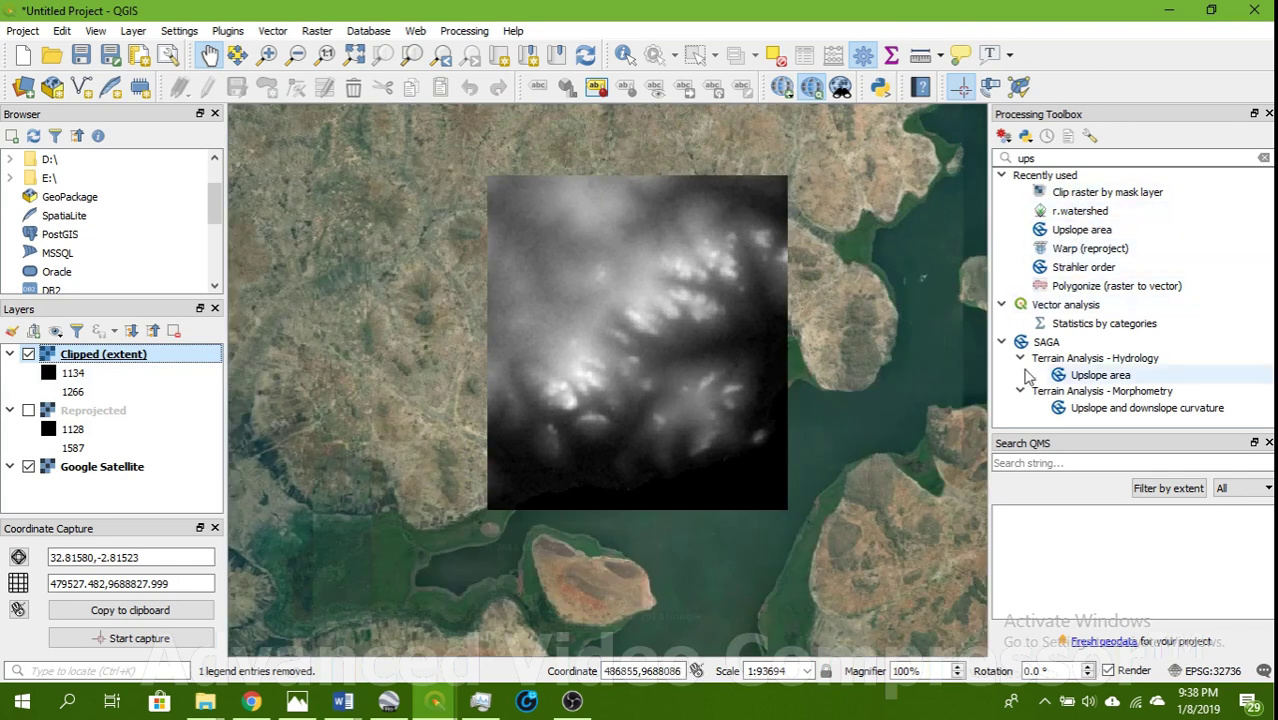
Search the processing tools for "fill" and open SAGA's Fill sinks (wang & liu) for the Clipped (extent) layer
double_click(1062, 158)
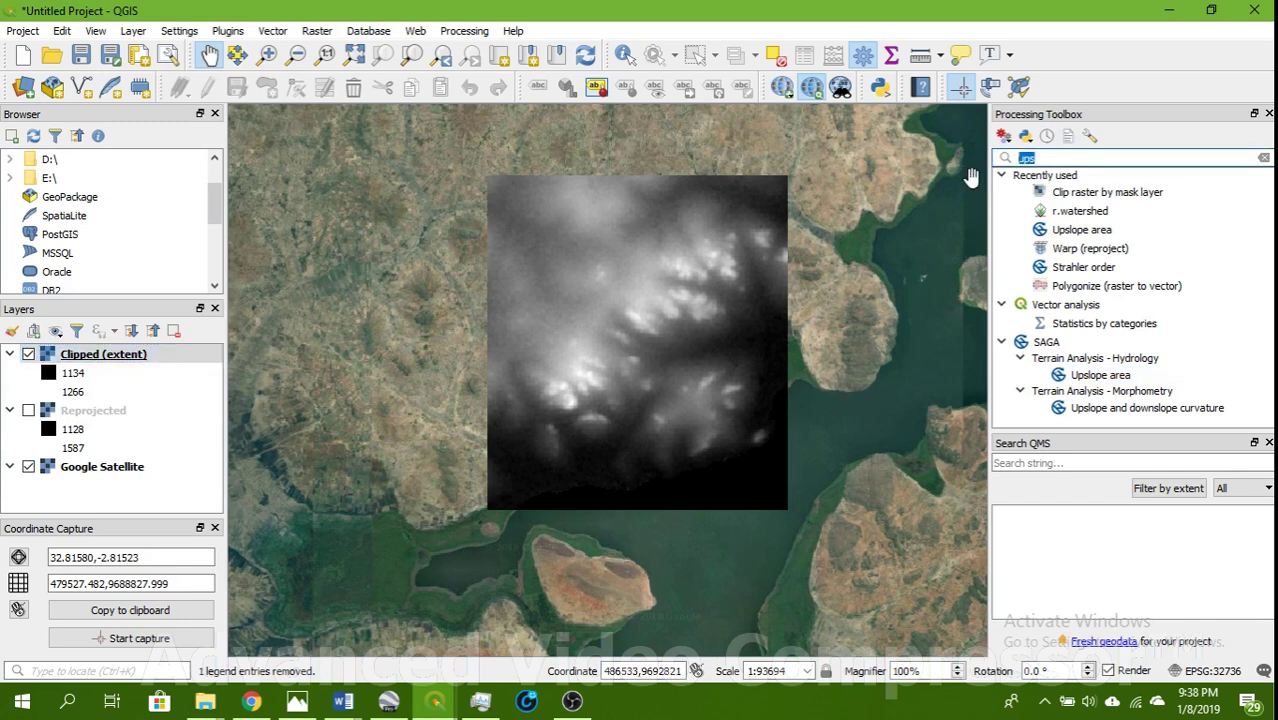
type("fi")
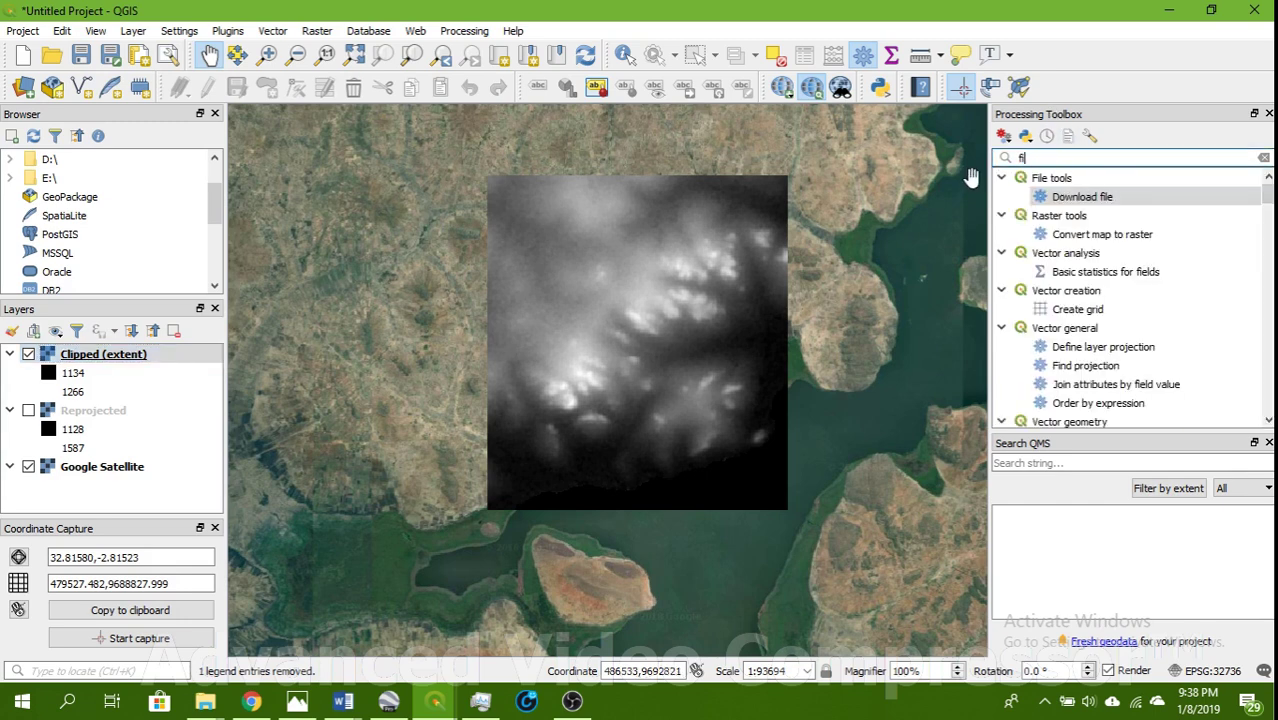
type("ll")
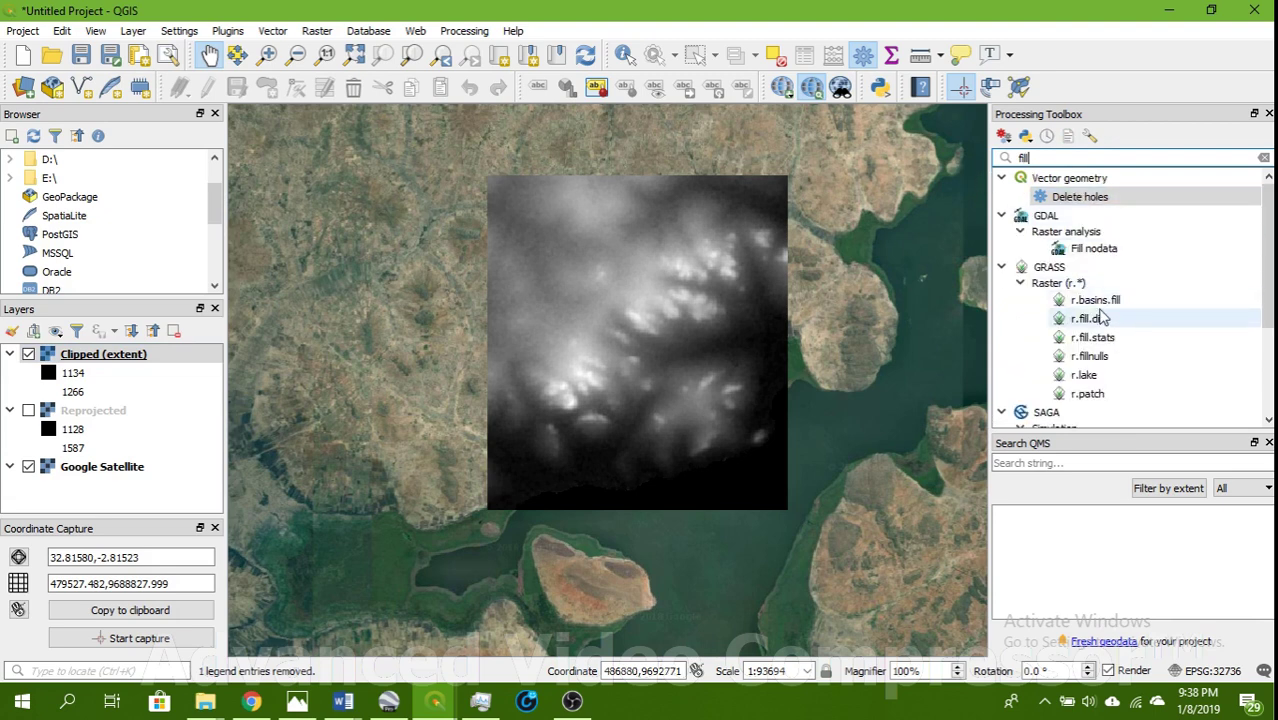
scroll(1100, 315, "down", 1)
scroll(1110, 398, "down", 2)
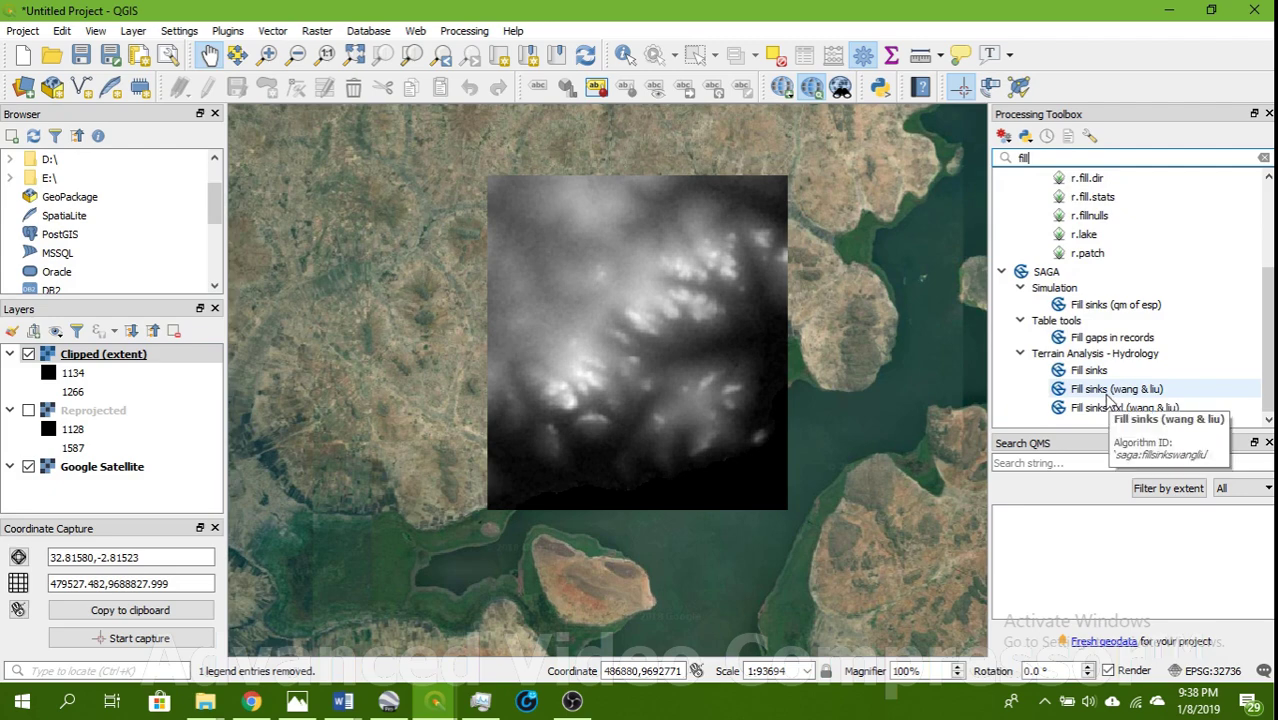
double_click(1110, 392)
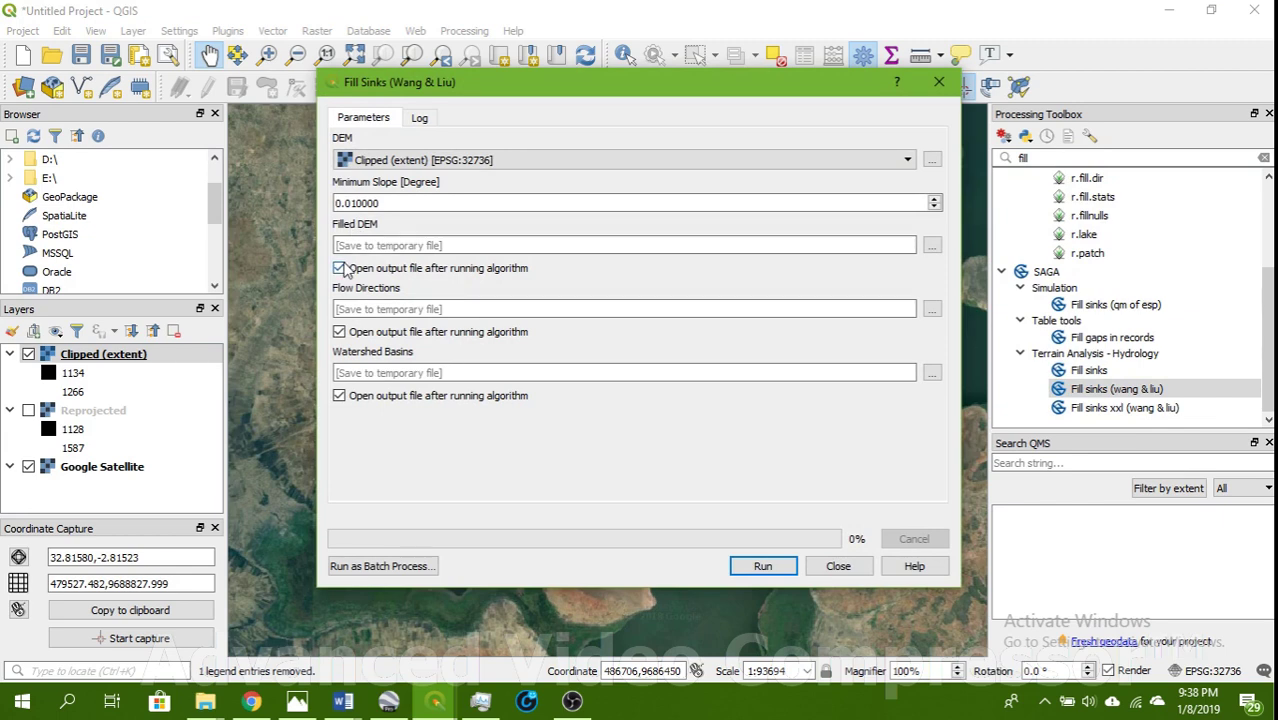
Set the Filled DEM output to filled.sdat and the Flow Directions output to flow dir.sdat in the project's desktop folder
left_click(931, 245)
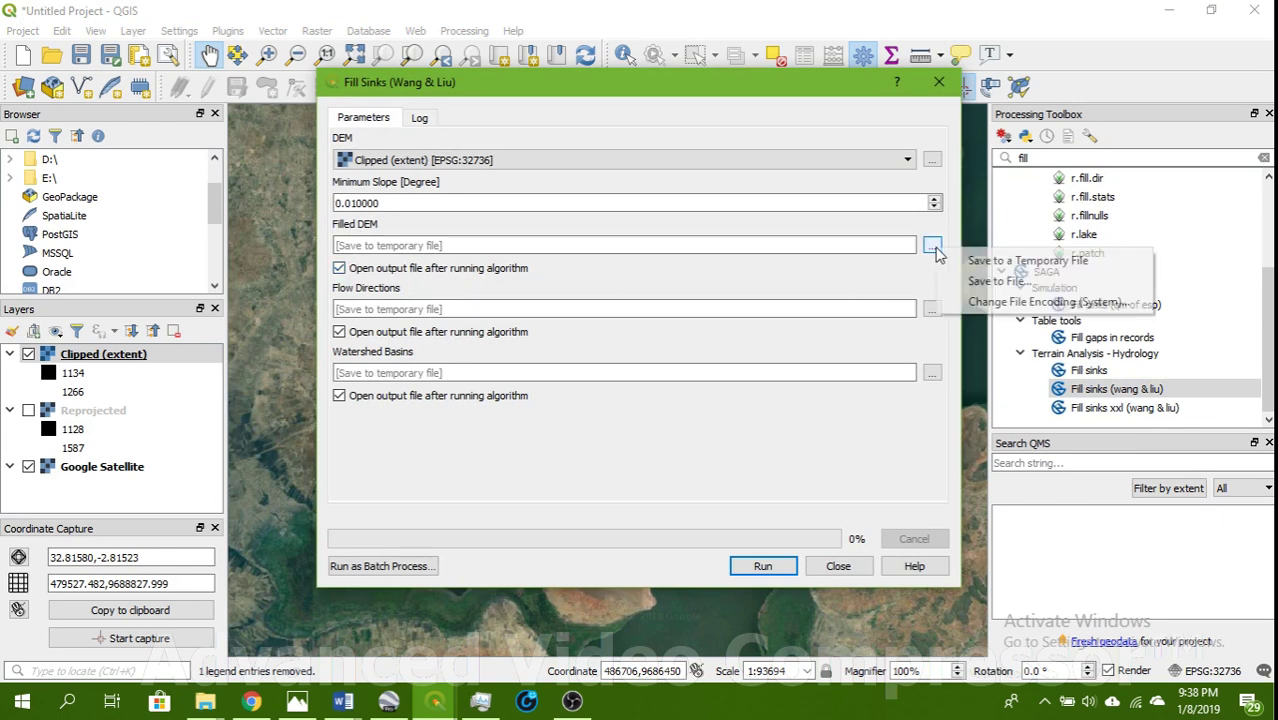
left_click(988, 280)
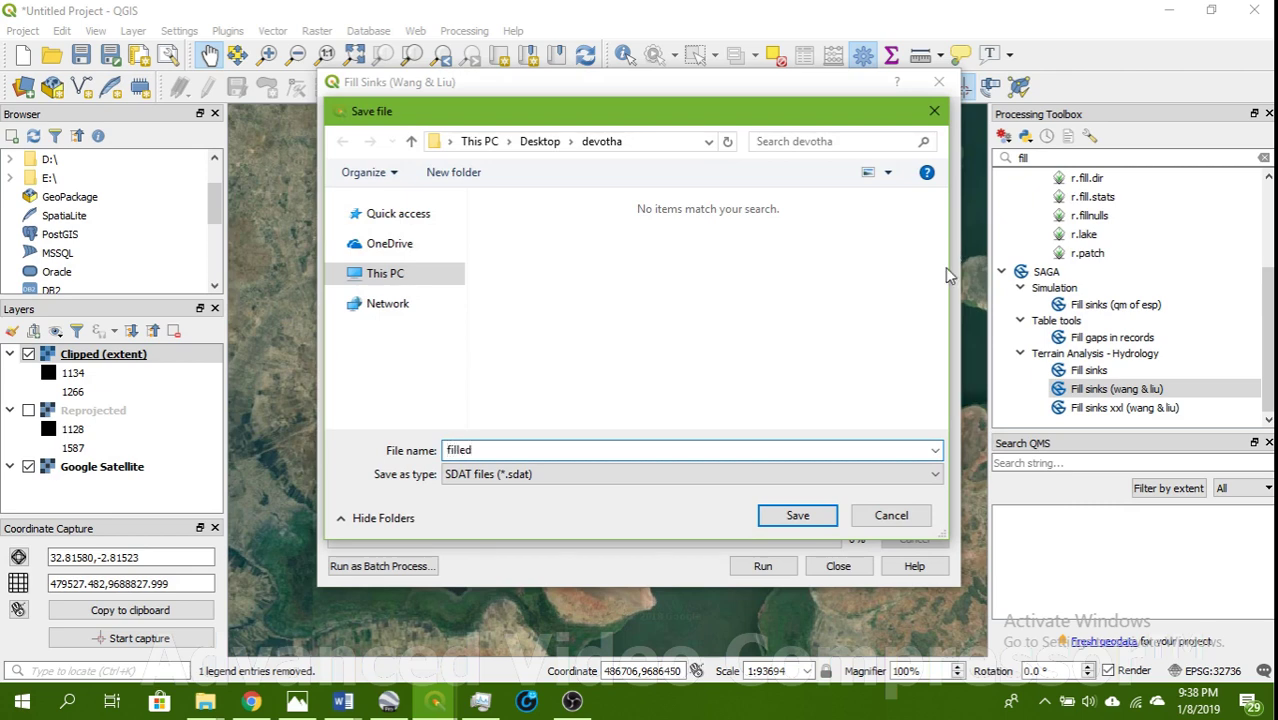
left_click(818, 515)
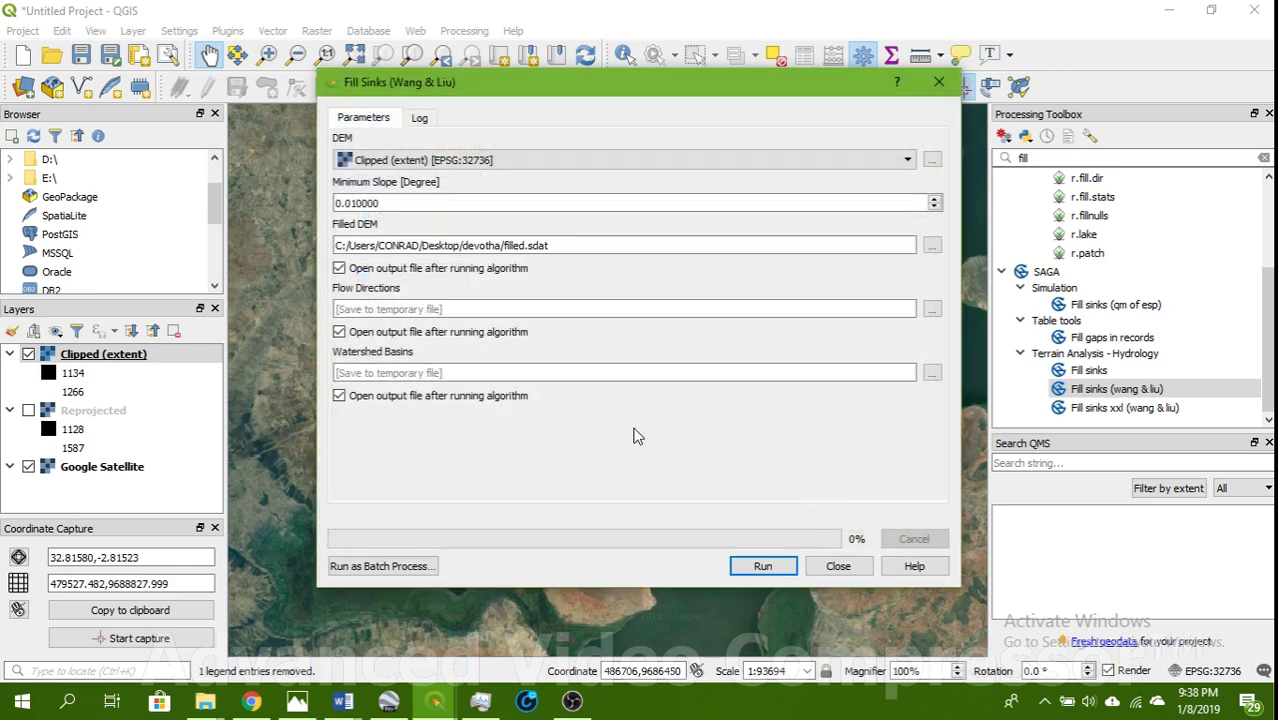
left_click(931, 313)
left_click(945, 347)
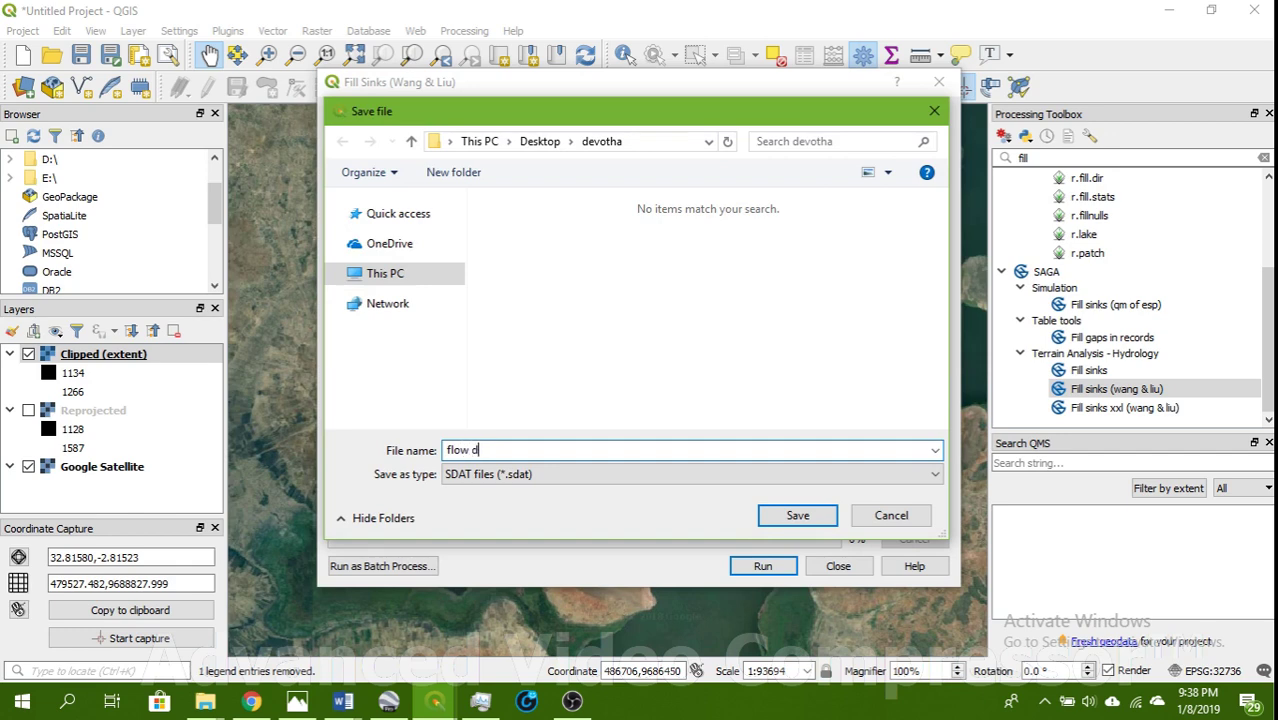
left_click(803, 516)
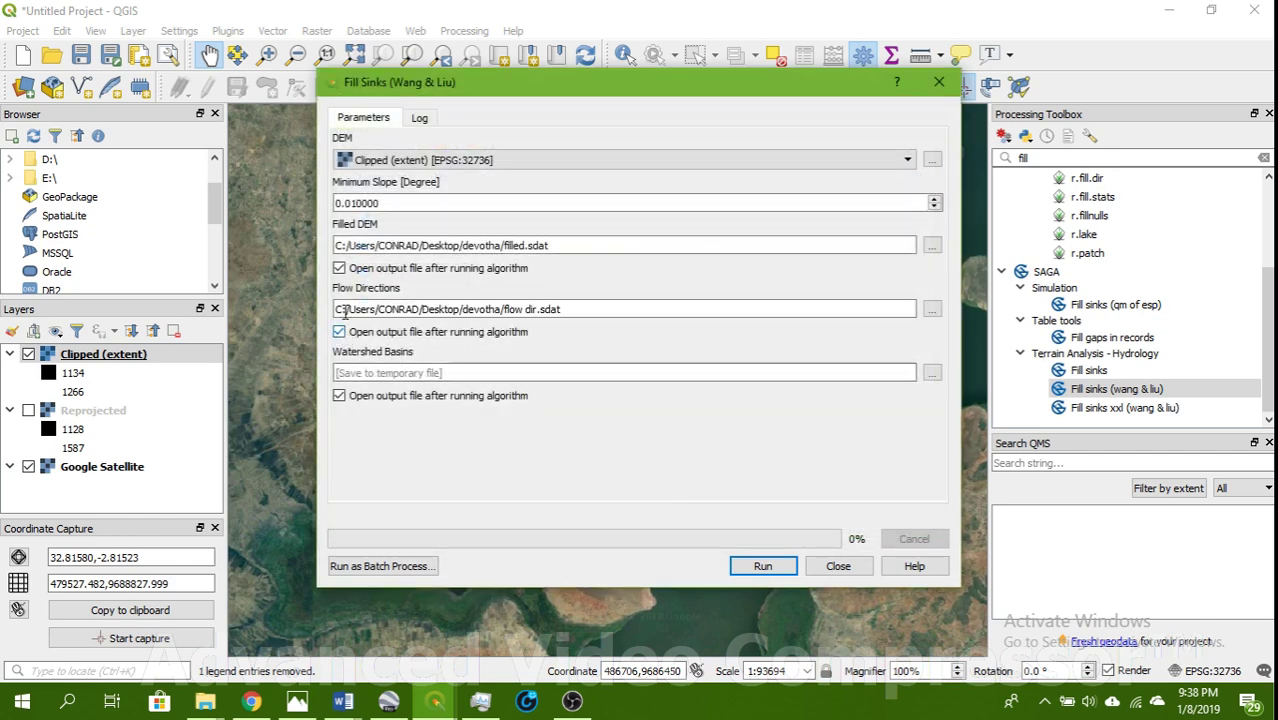
left_click(339, 268)
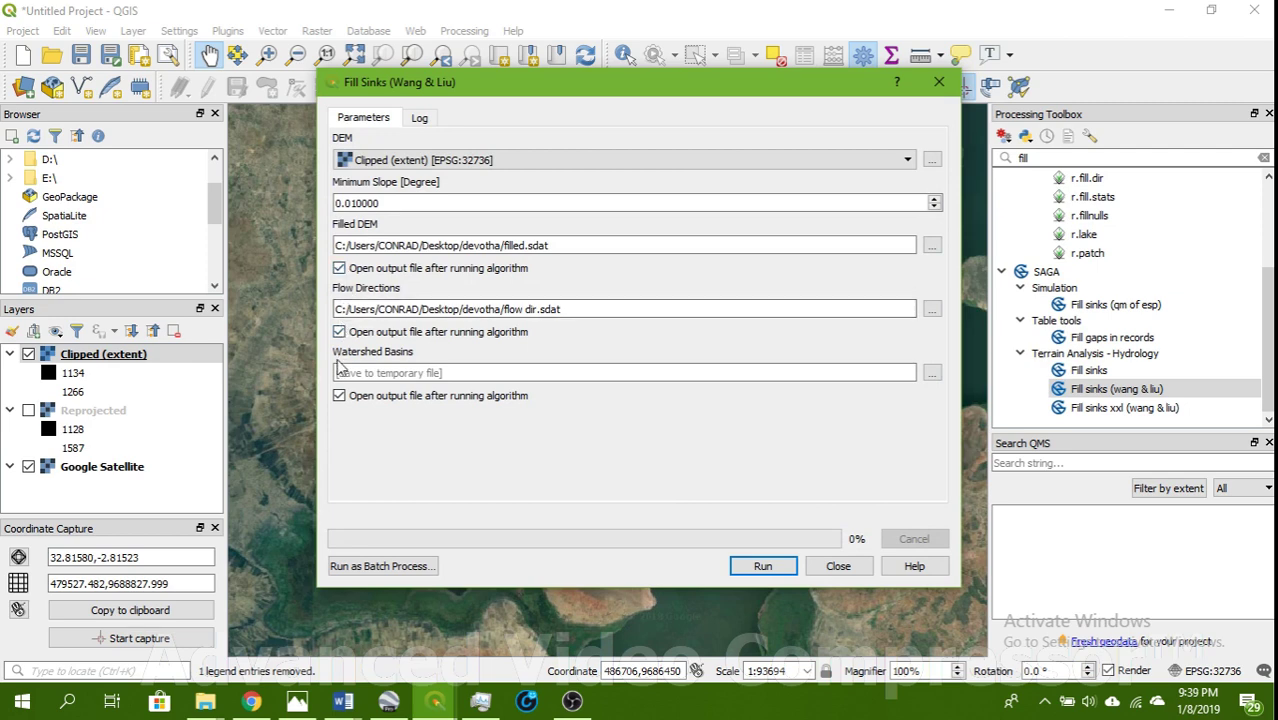
Turn off loading of the Watershed Basins output, run Fill Sinks on the Clipped (extent) layer and close the dialog
left_click(339, 396)
left_click(763, 567)
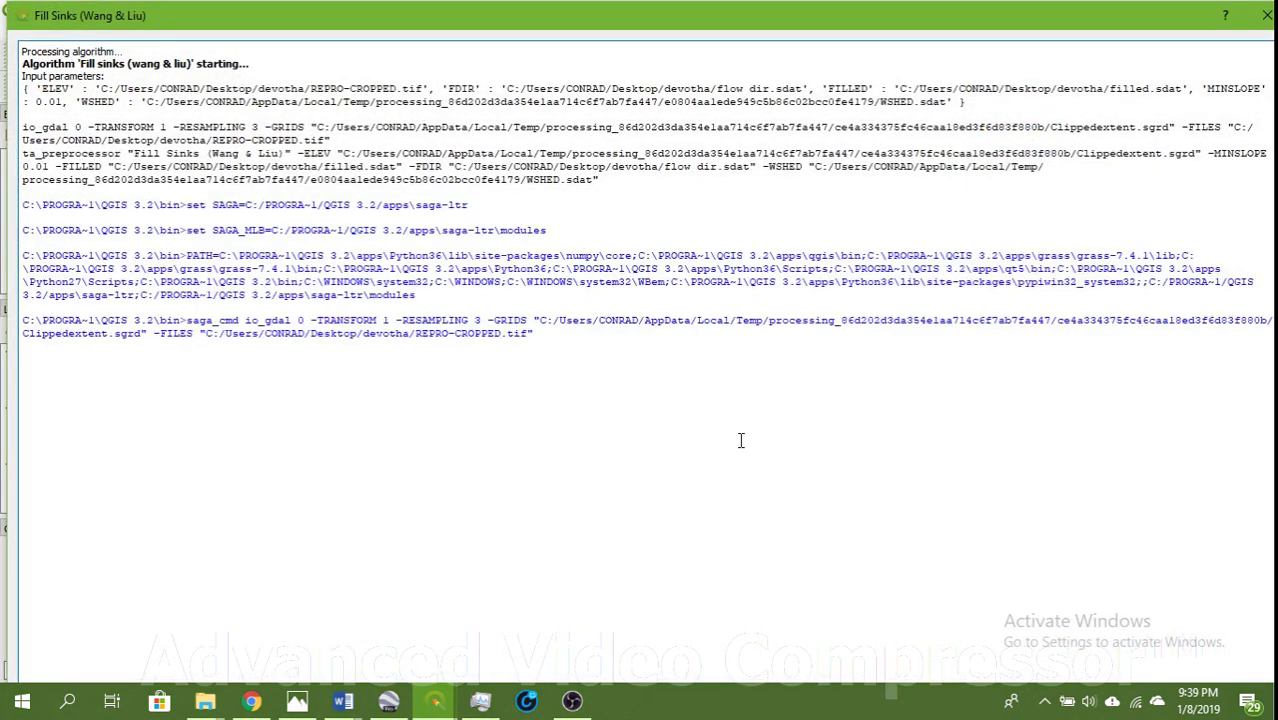
left_click(1046, 702)
left_click(1046, 702)
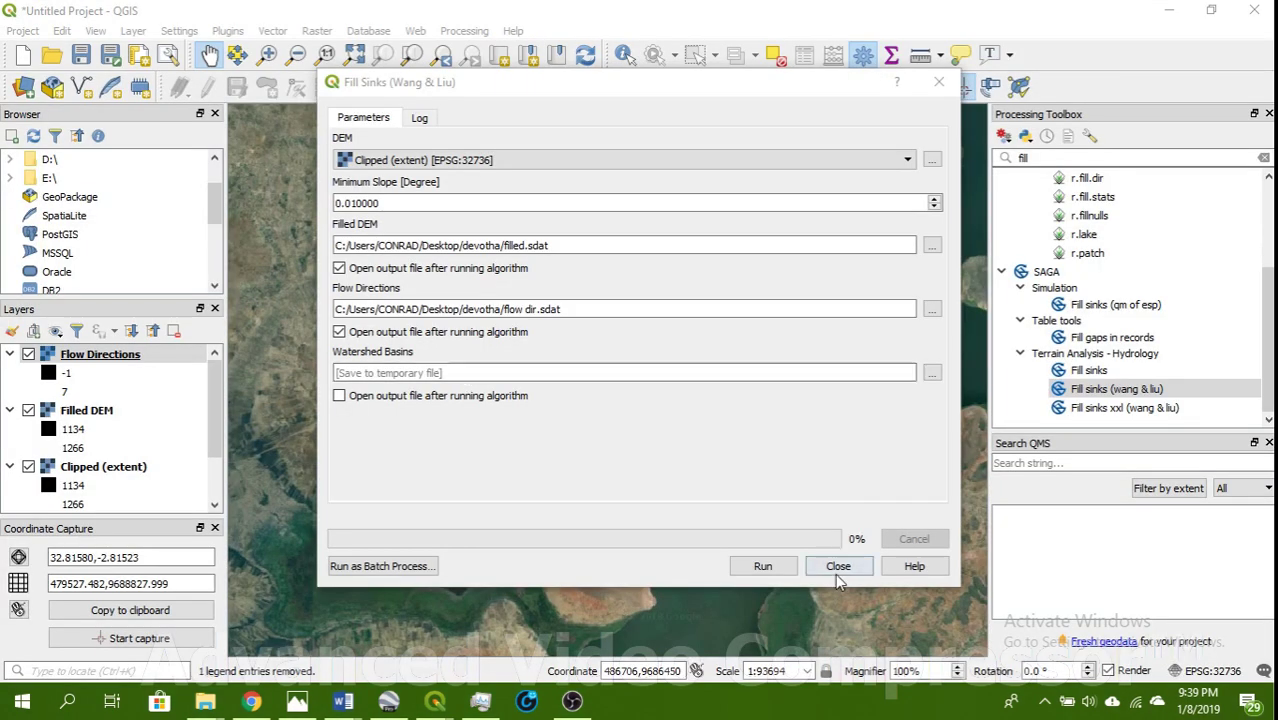
left_click(838, 566)
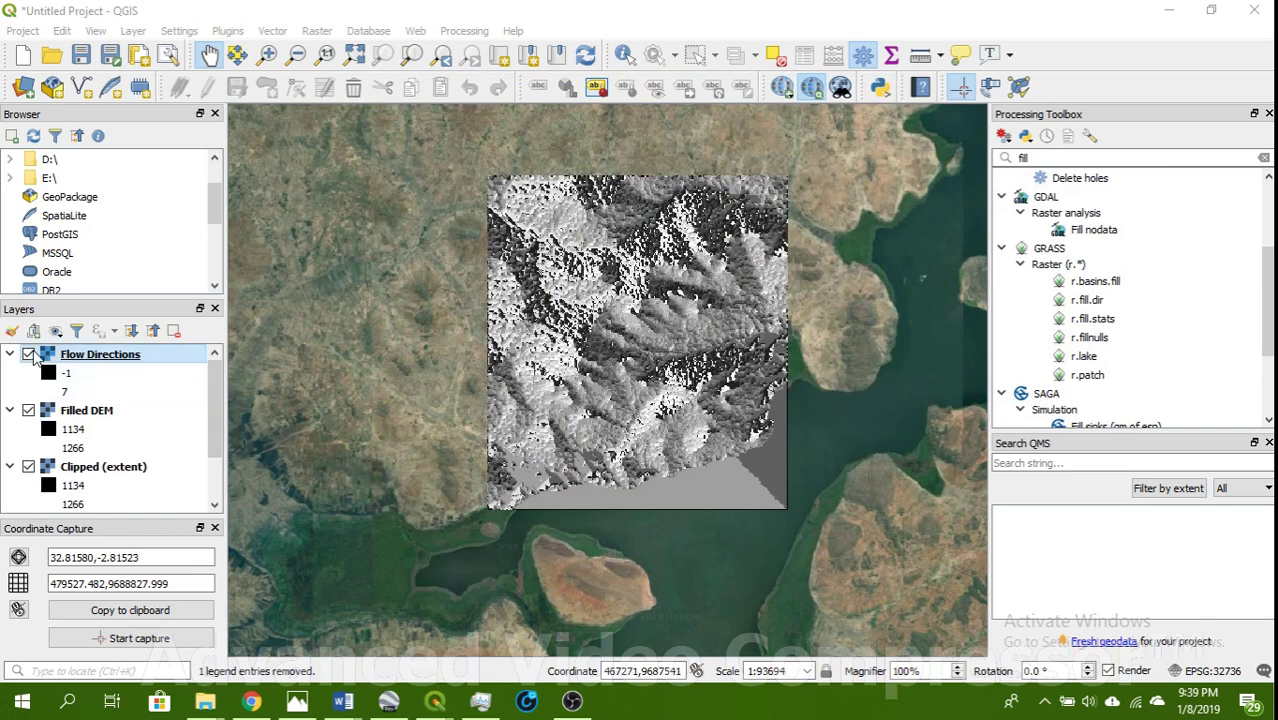
Examine the Flow Directions raster at different scales and switch the Filled DEM layer off and on
scroll(648, 340, "up", 2)
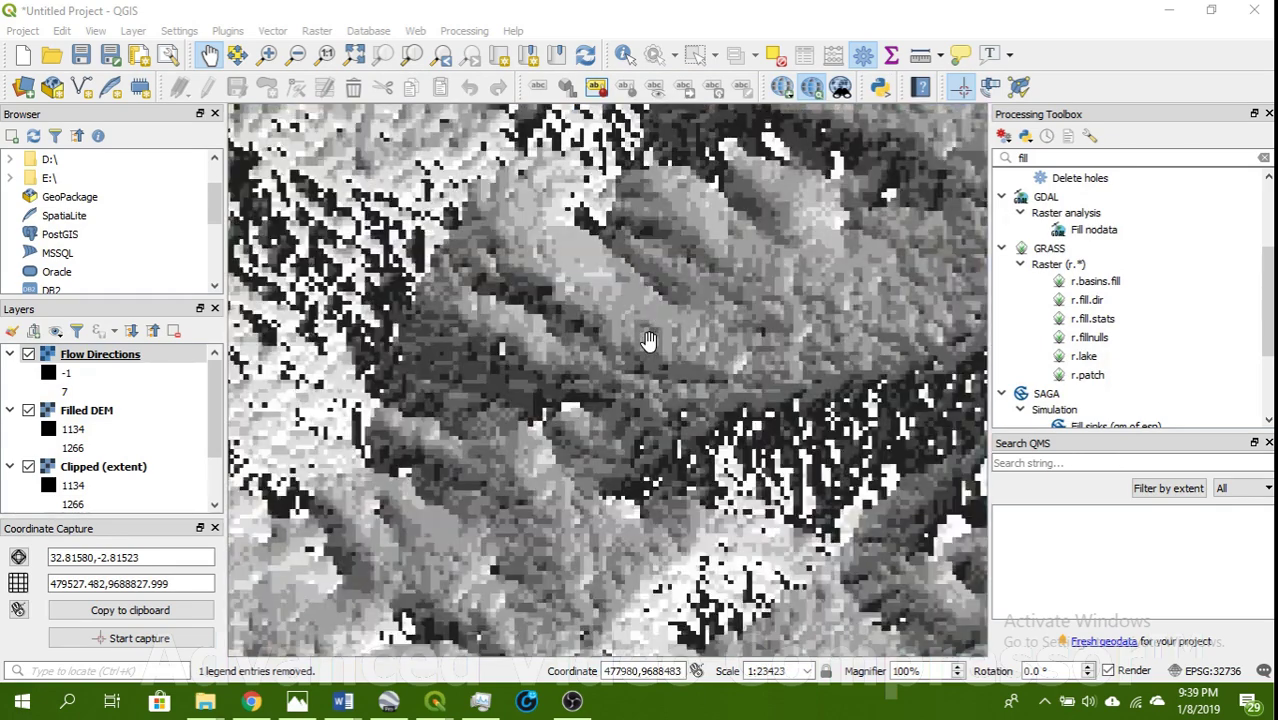
scroll(648, 340, "down", 1)
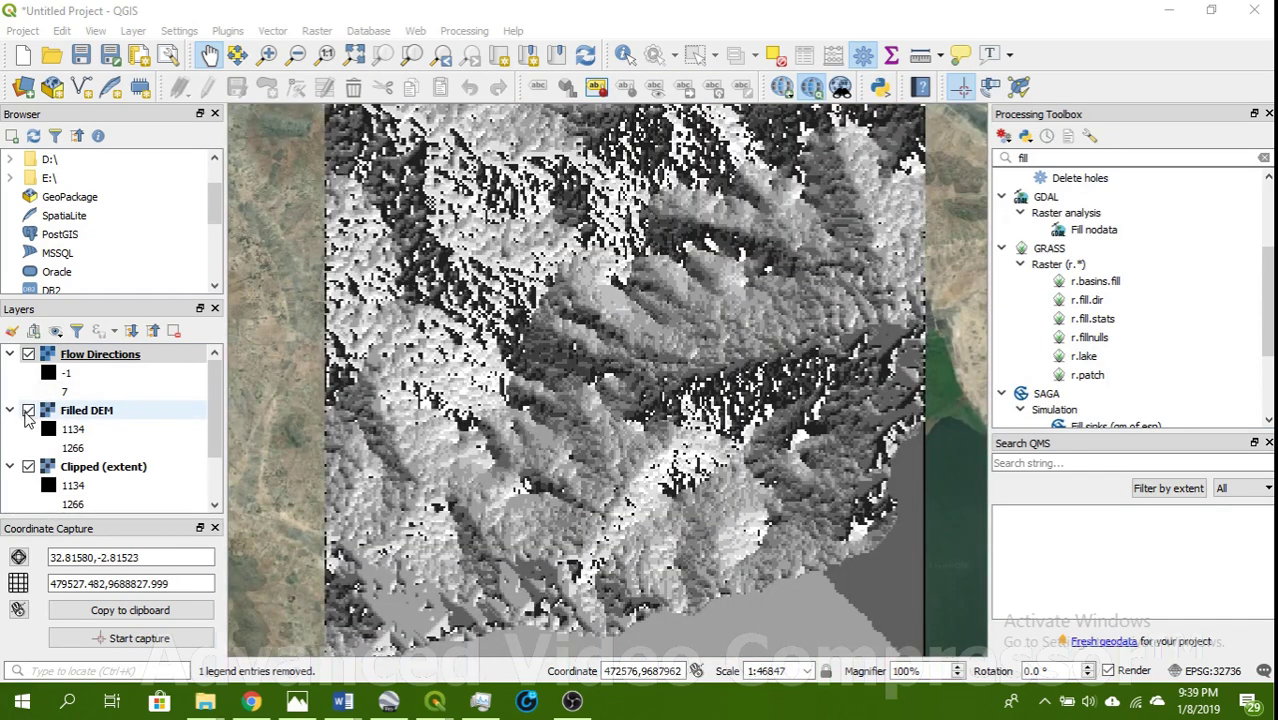
left_click(28, 411)
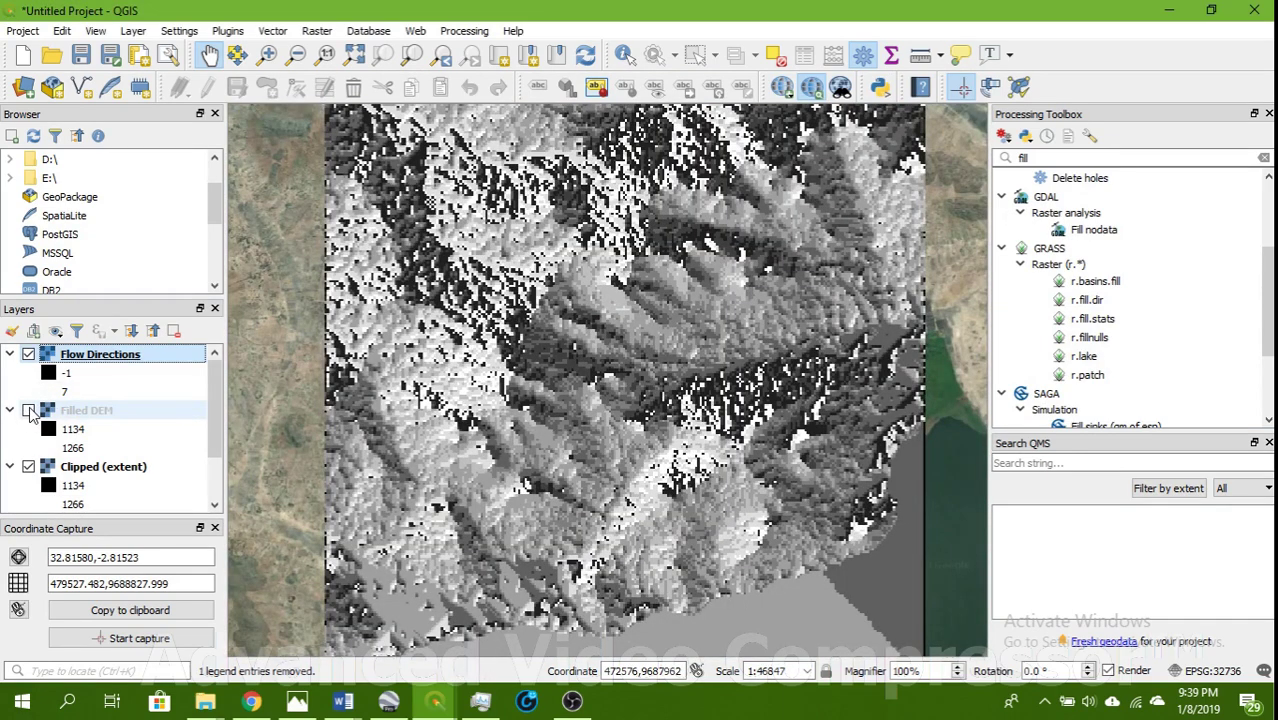
left_click(28, 411)
scroll(30, 410, "down", 1)
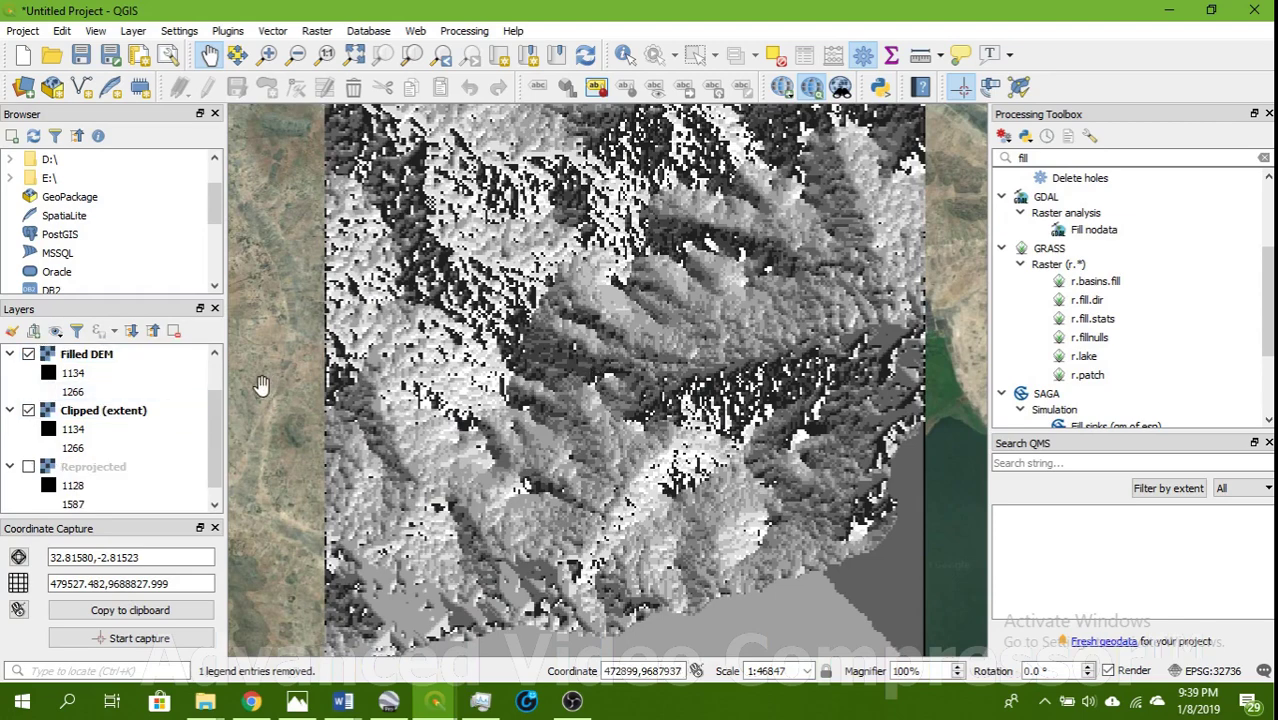
scroll(46, 371, "up", 1)
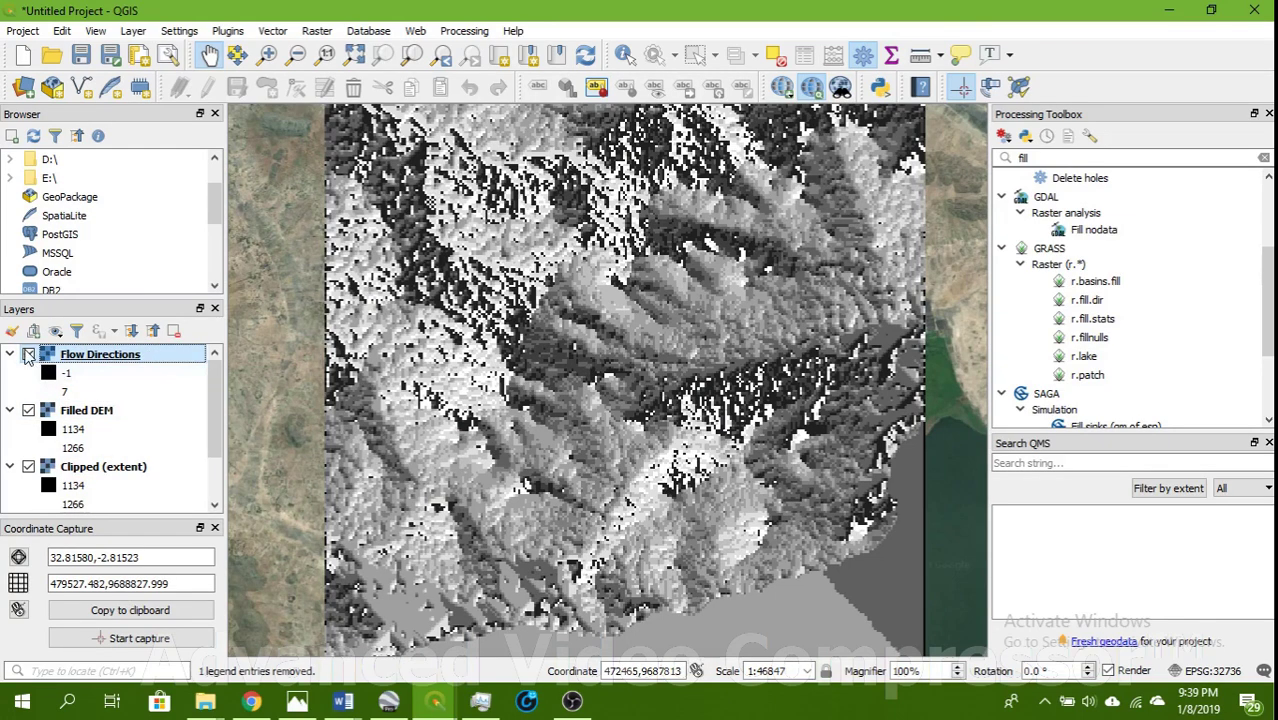
Hide the Flow Directions and Clipped (extent) layers and move Filled DEM above Flow Directions in the layer order
left_click(28, 355)
left_click_drag(70, 412, 65, 358)
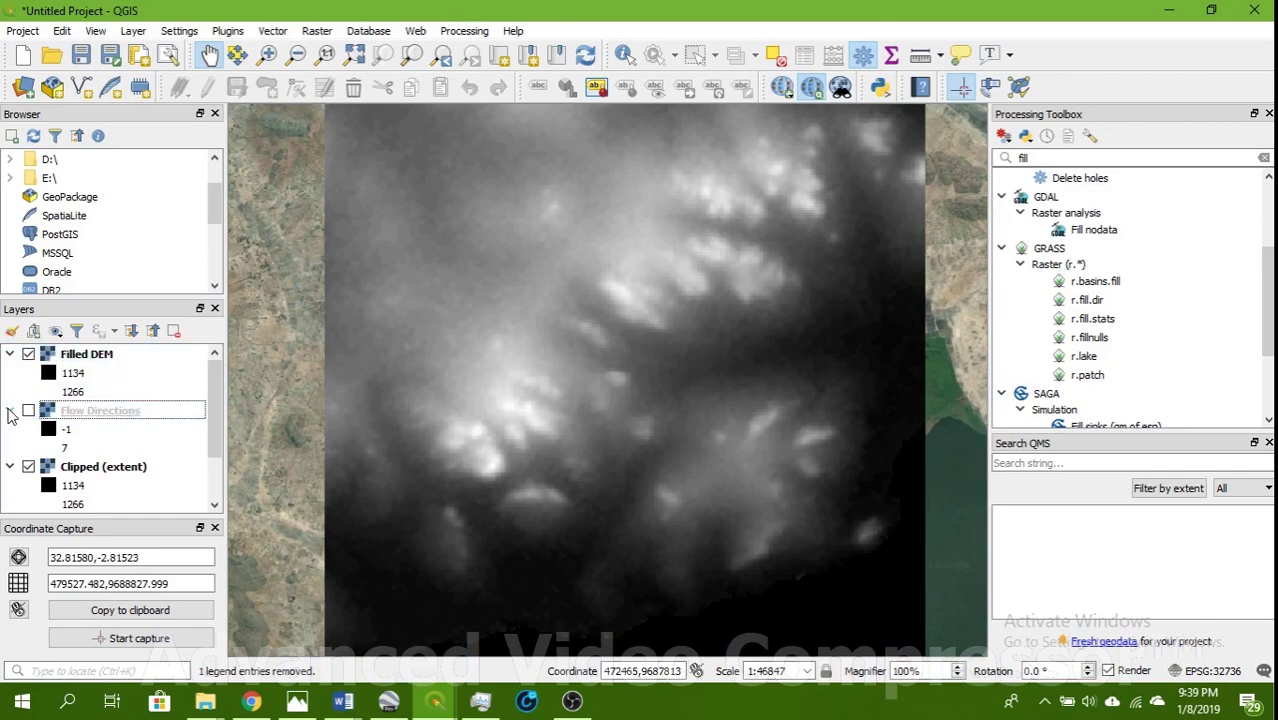
left_click(28, 467)
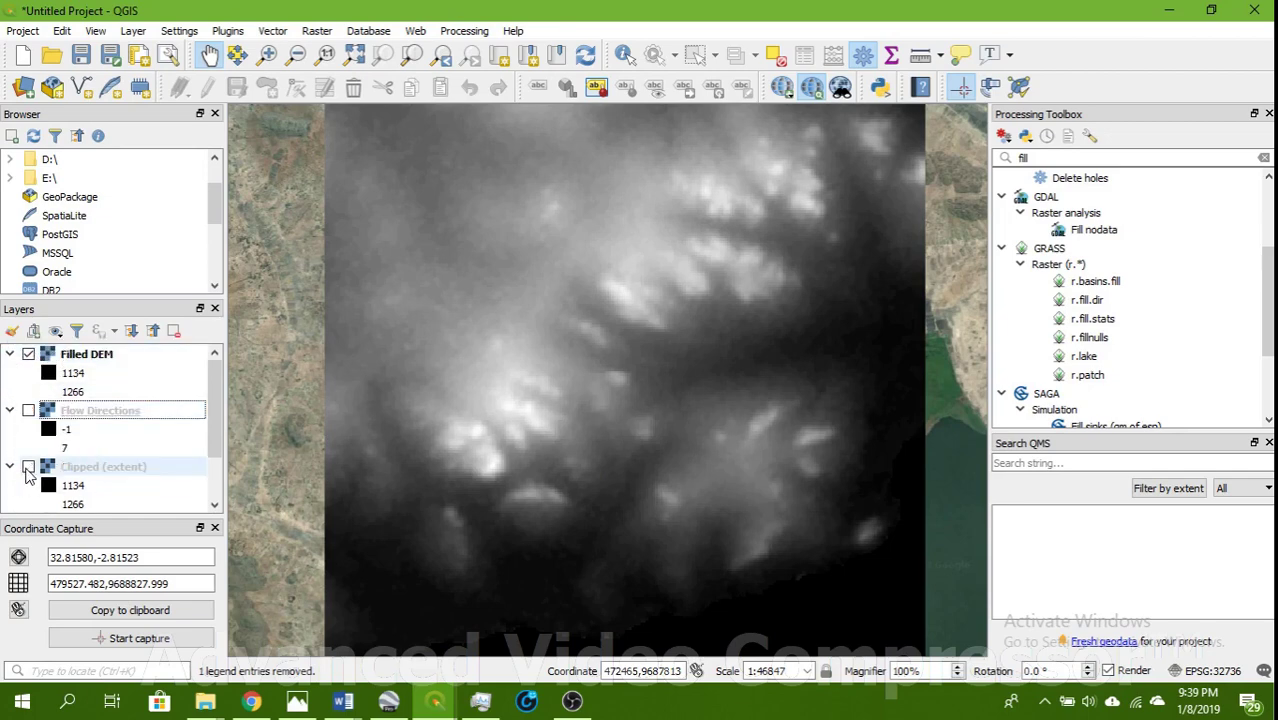
Collapse the legends of the Clipped (extent), Reprojected and Flow Directions layers
left_click(11, 467)
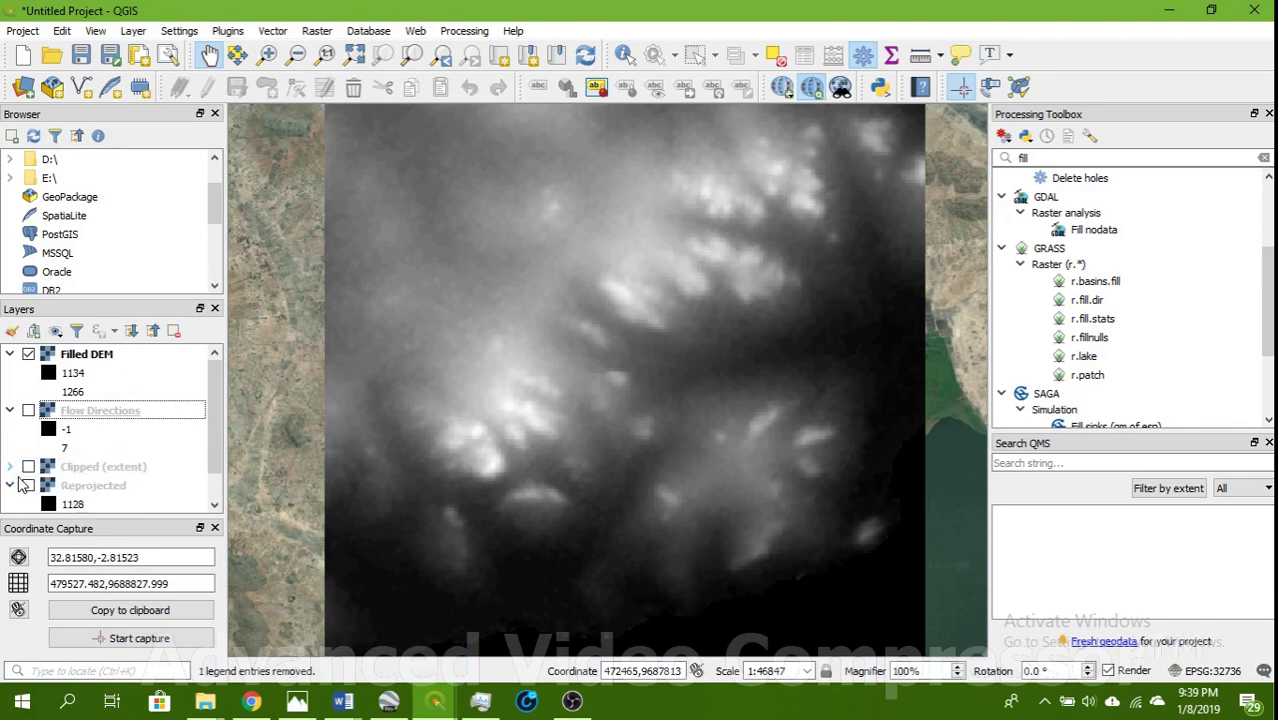
left_click(11, 486)
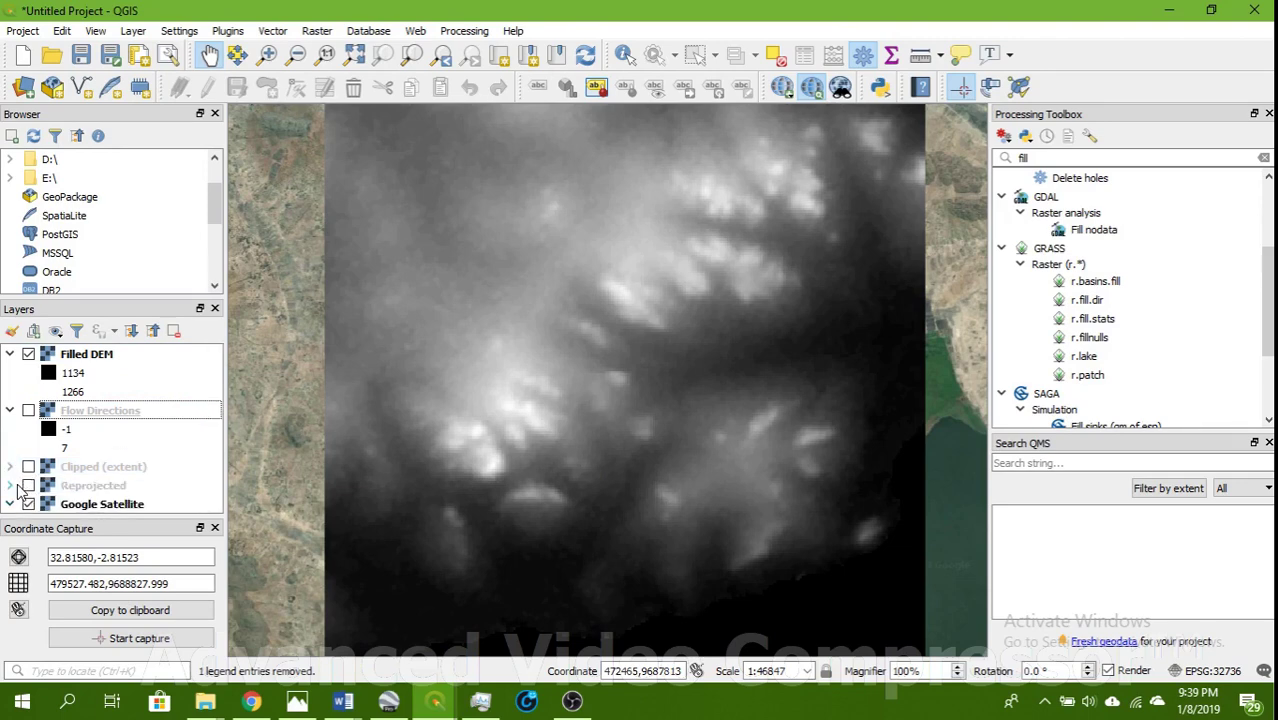
left_click(11, 410)
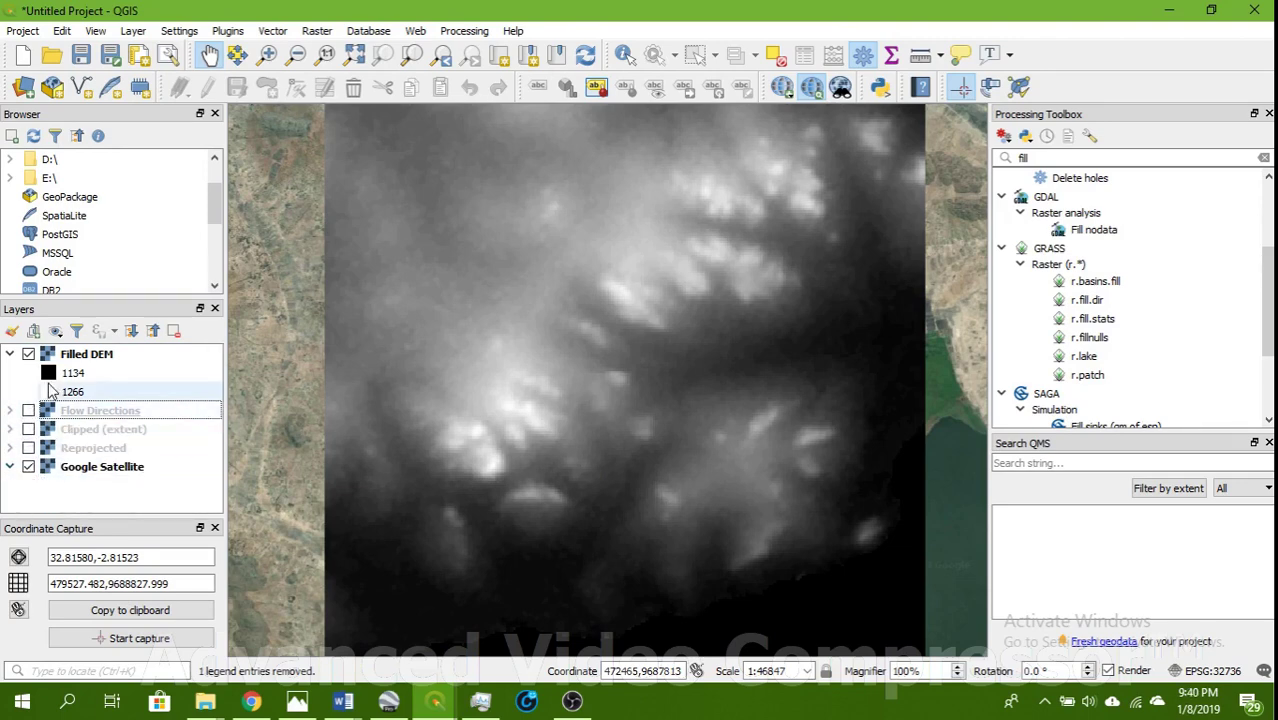
Open the recently used SAGA tool Strahler order with the Filled DEM layer as its elevation input
left_click(86, 358)
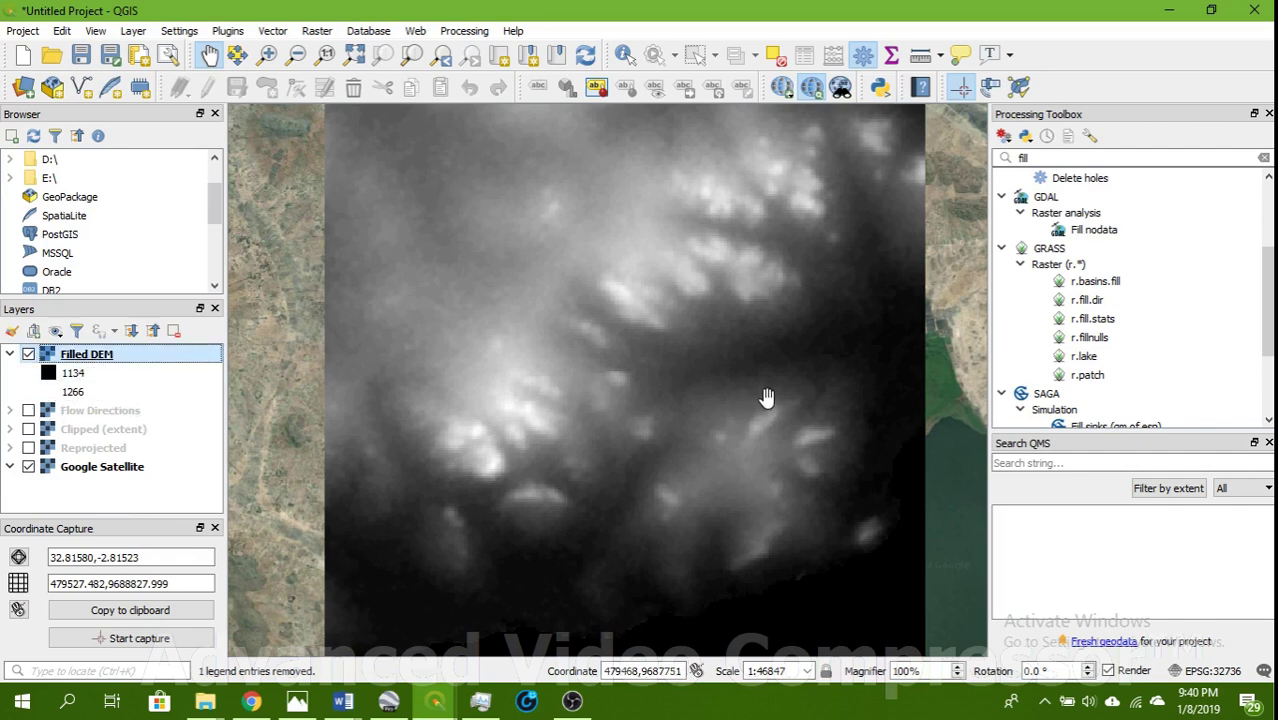
scroll(1105, 277, "down", 1)
scroll(1105, 277, "down", 2)
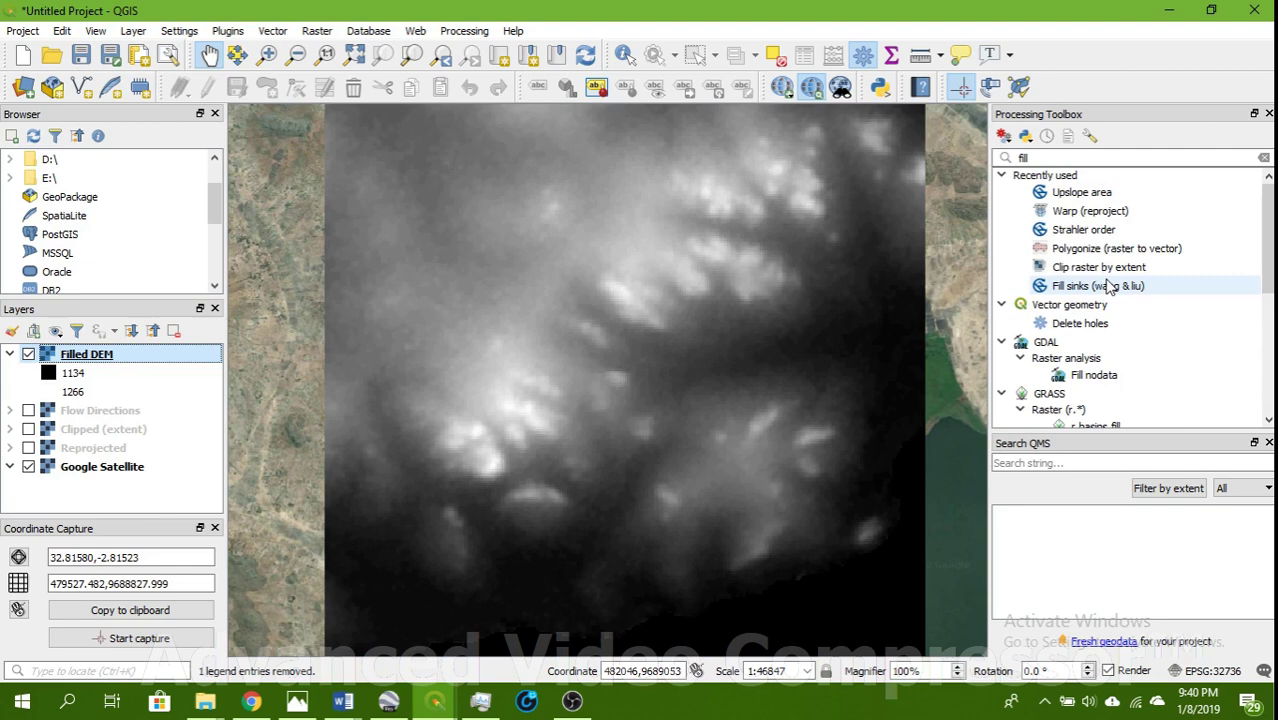
double_click(1080, 232)
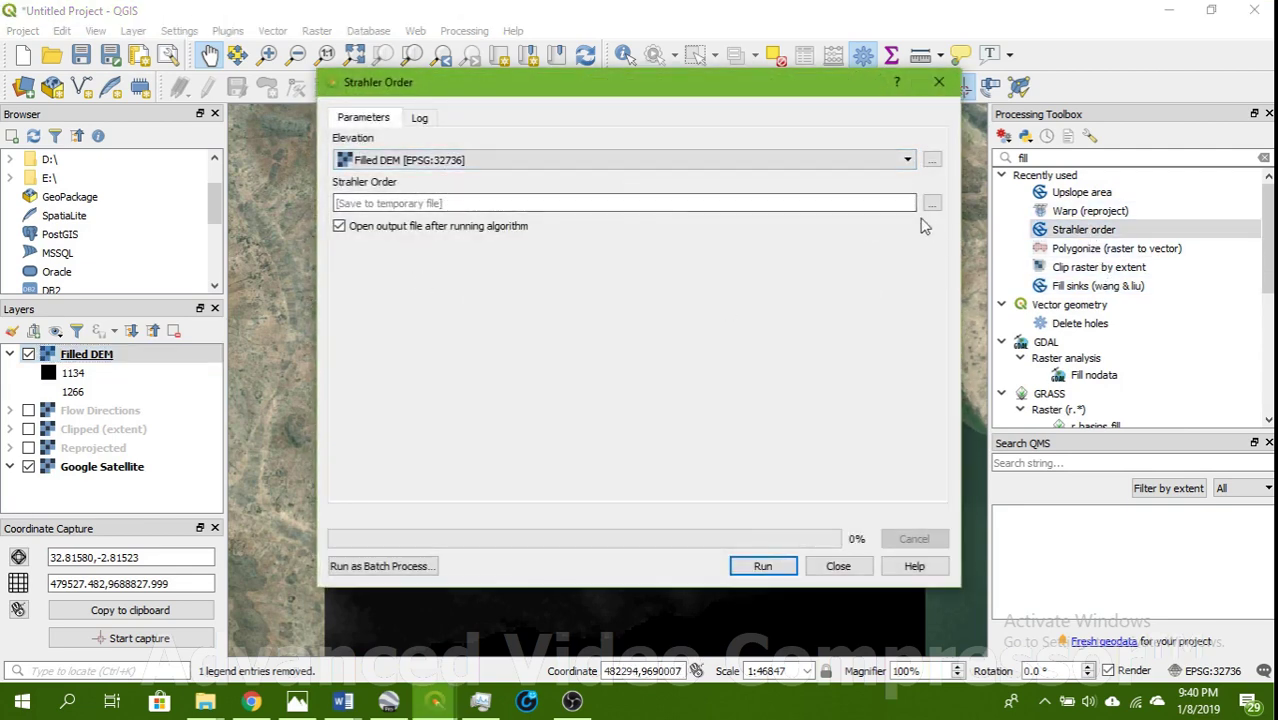
Save the Strahler Order output as strahler.sdat in the project's desktop folder, run the tool and close the dialog
left_click(931, 203)
left_click(977, 240)
type("s")
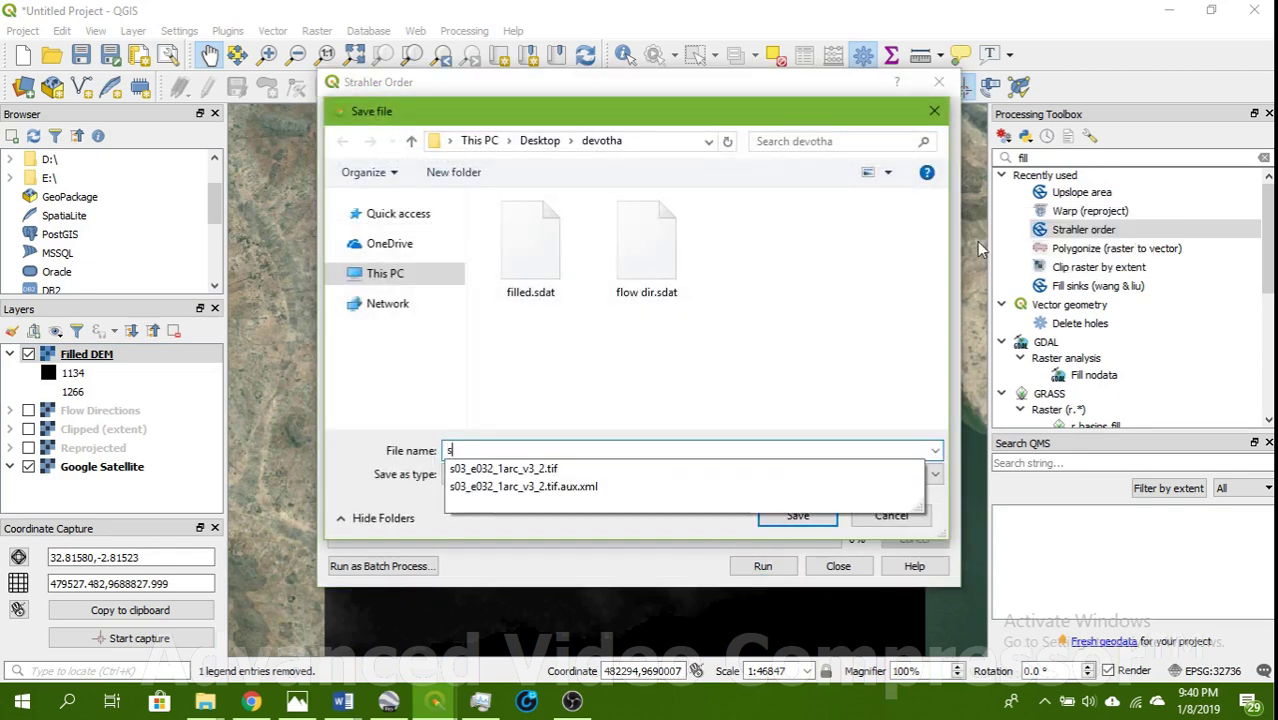
type("trah")
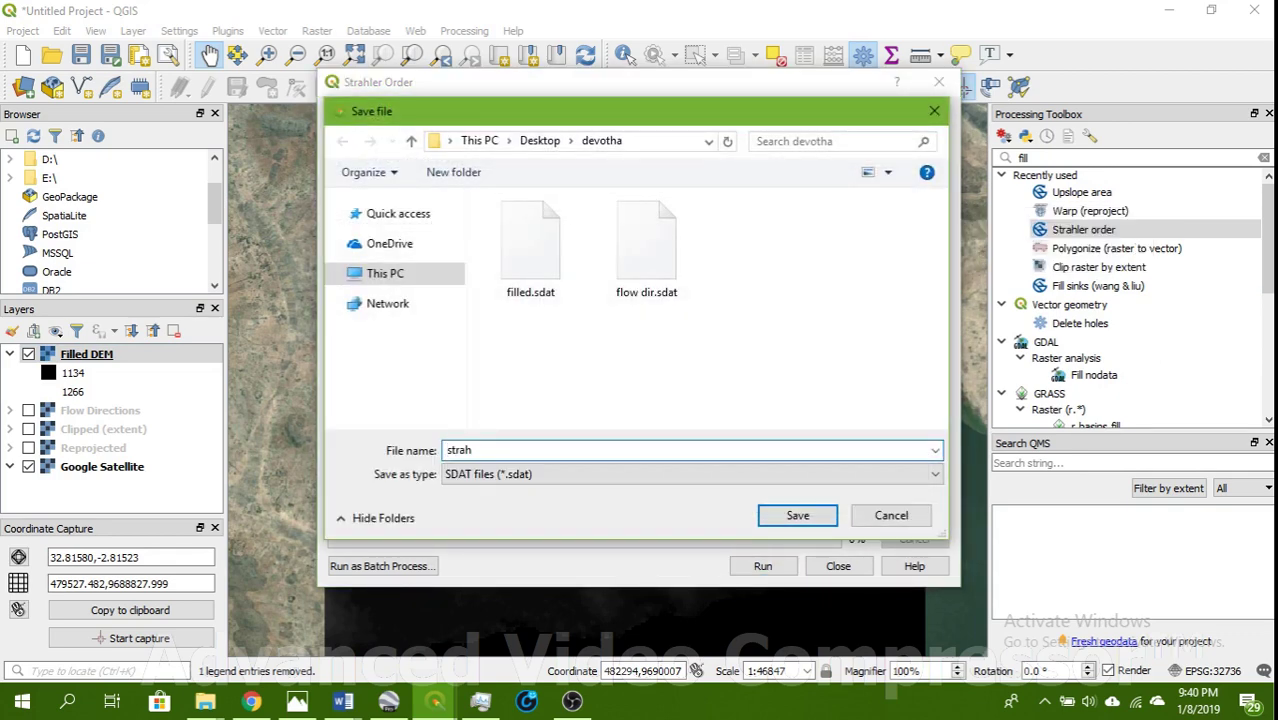
type("ler")
left_click(779, 517)
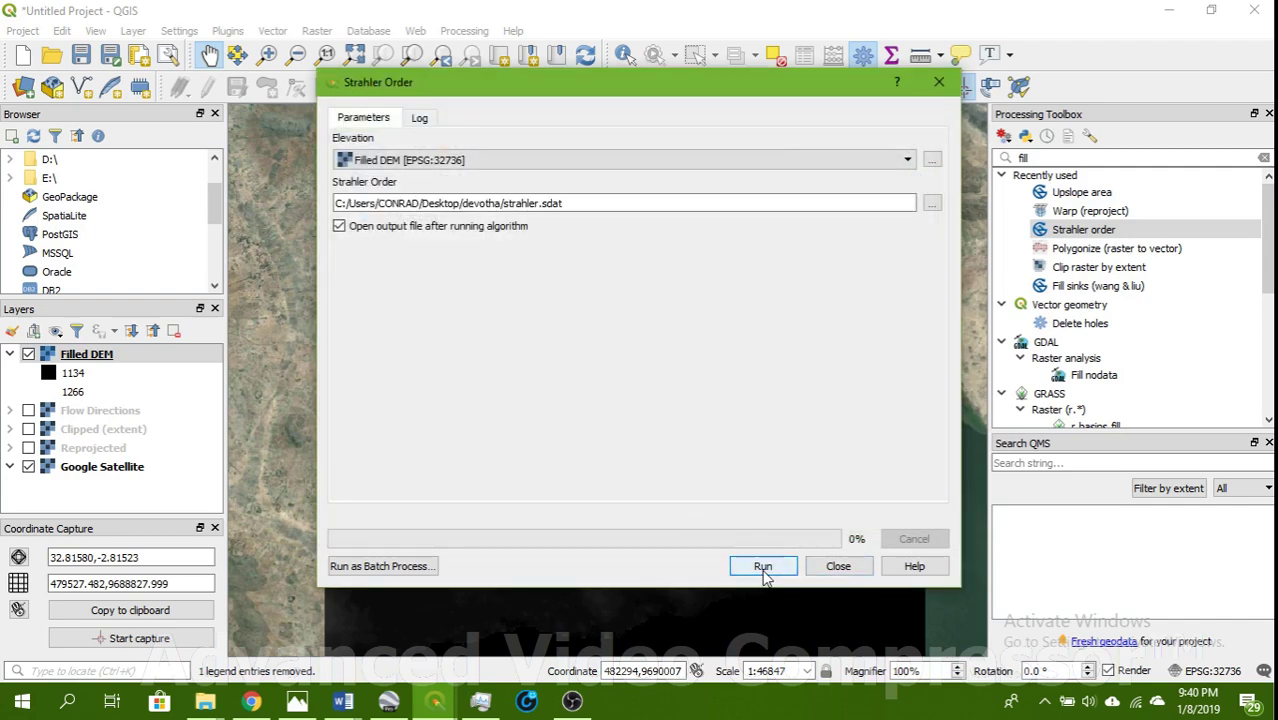
left_click(763, 566)
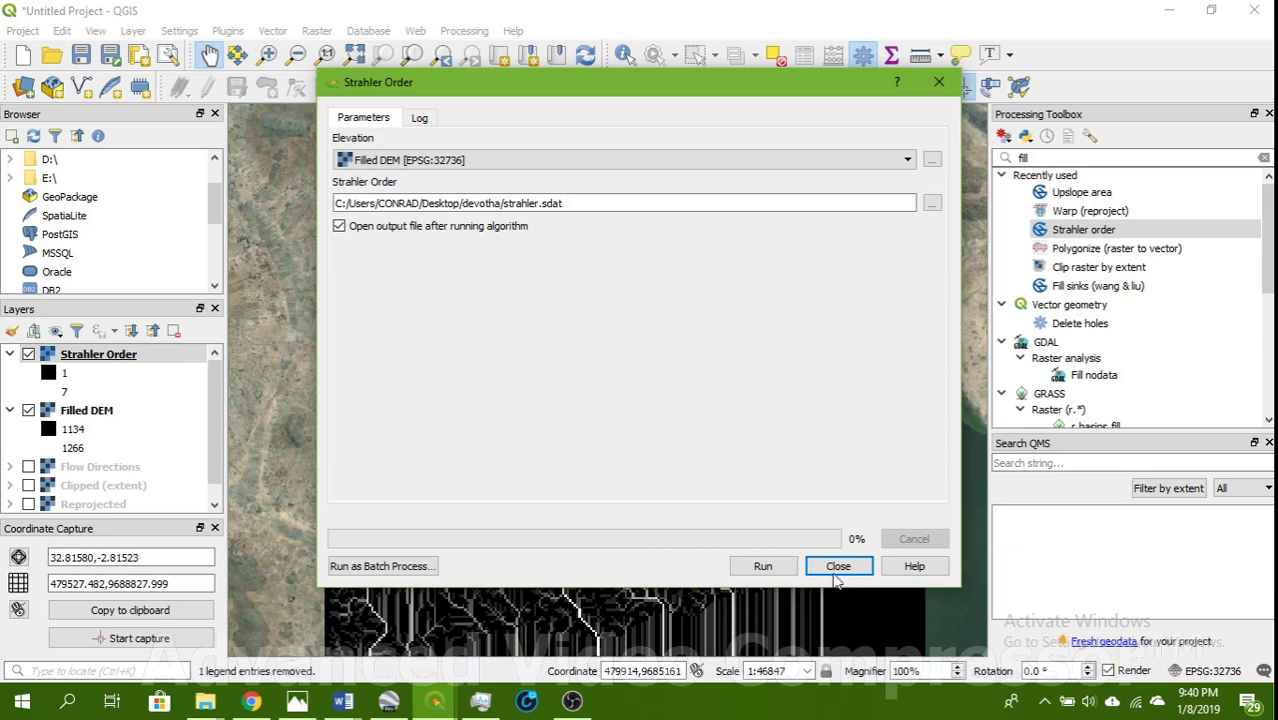
left_click(836, 563)
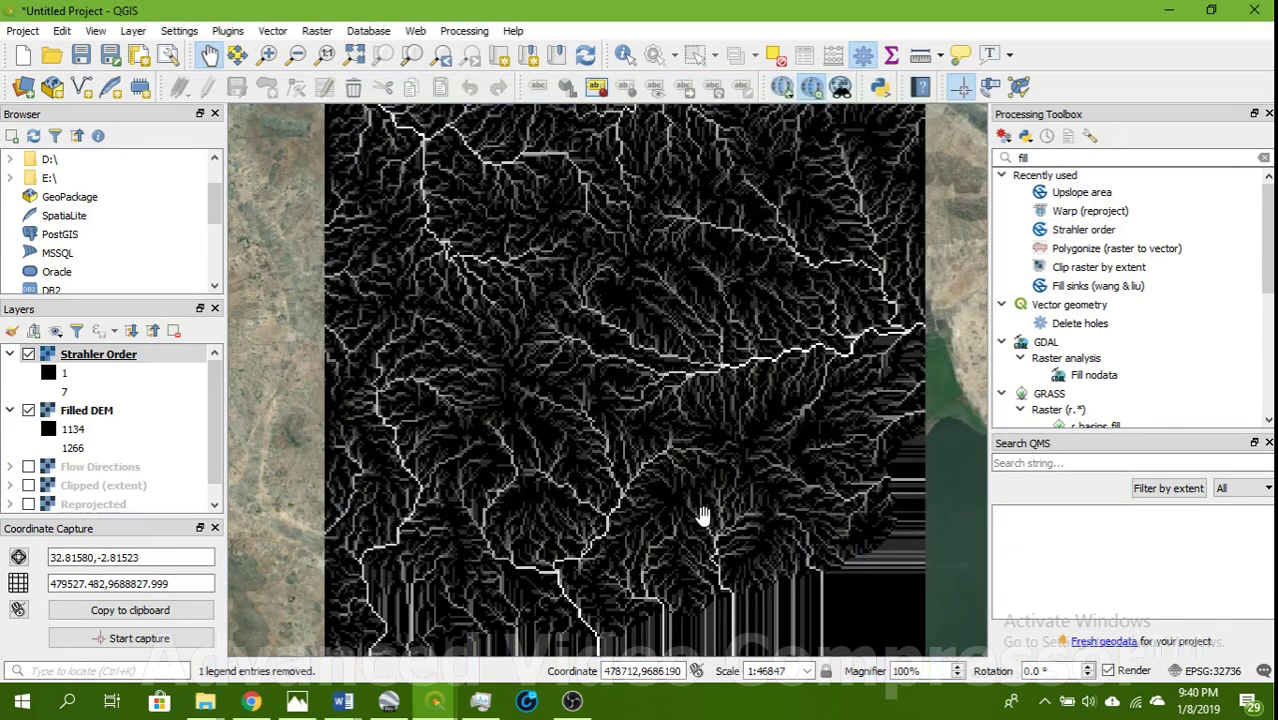
Set the render type of the Strahler Order layer to Singleband pseudocolor in its symbology properties
scroll(590, 478, "down", 1)
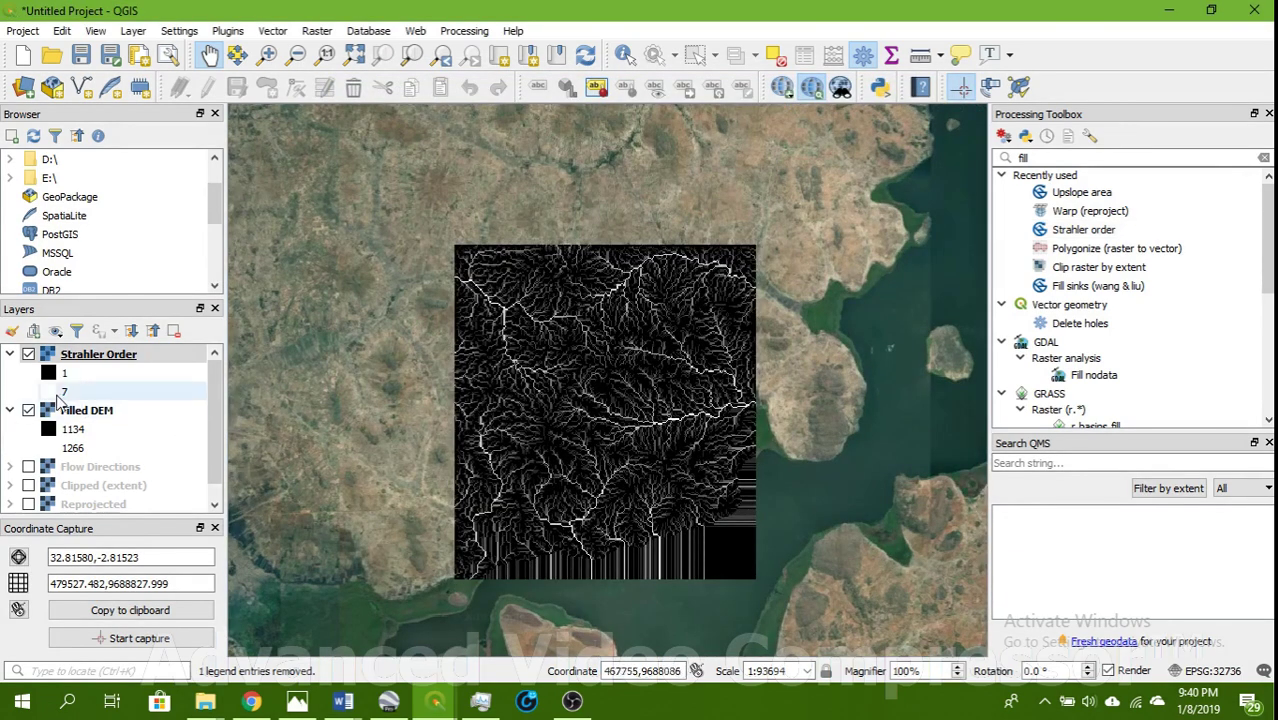
right_click(88, 354)
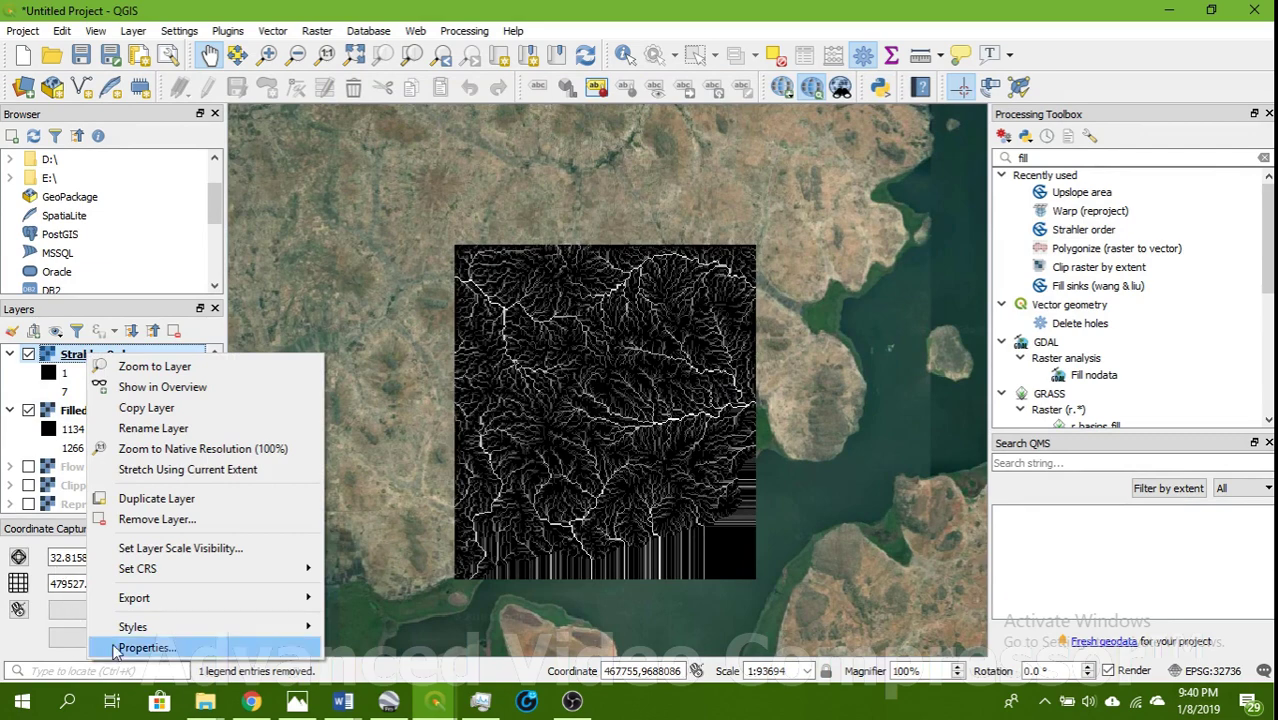
left_click(146, 648)
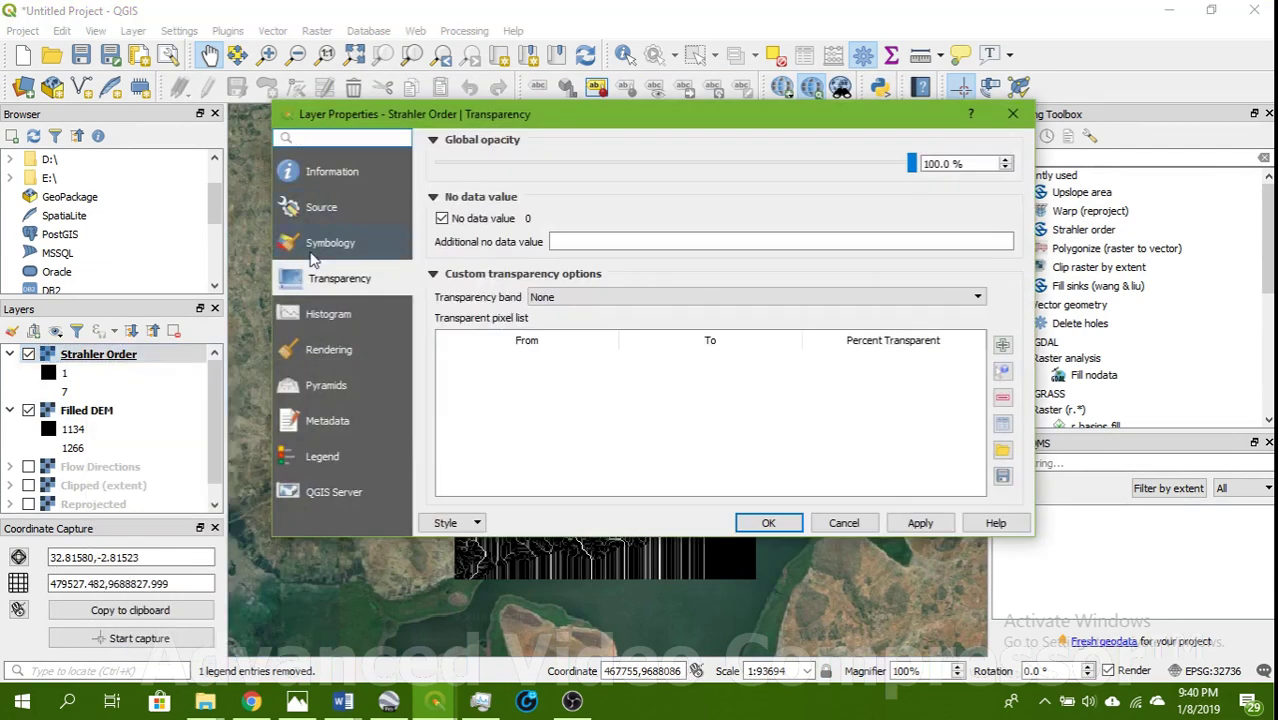
left_click(318, 246)
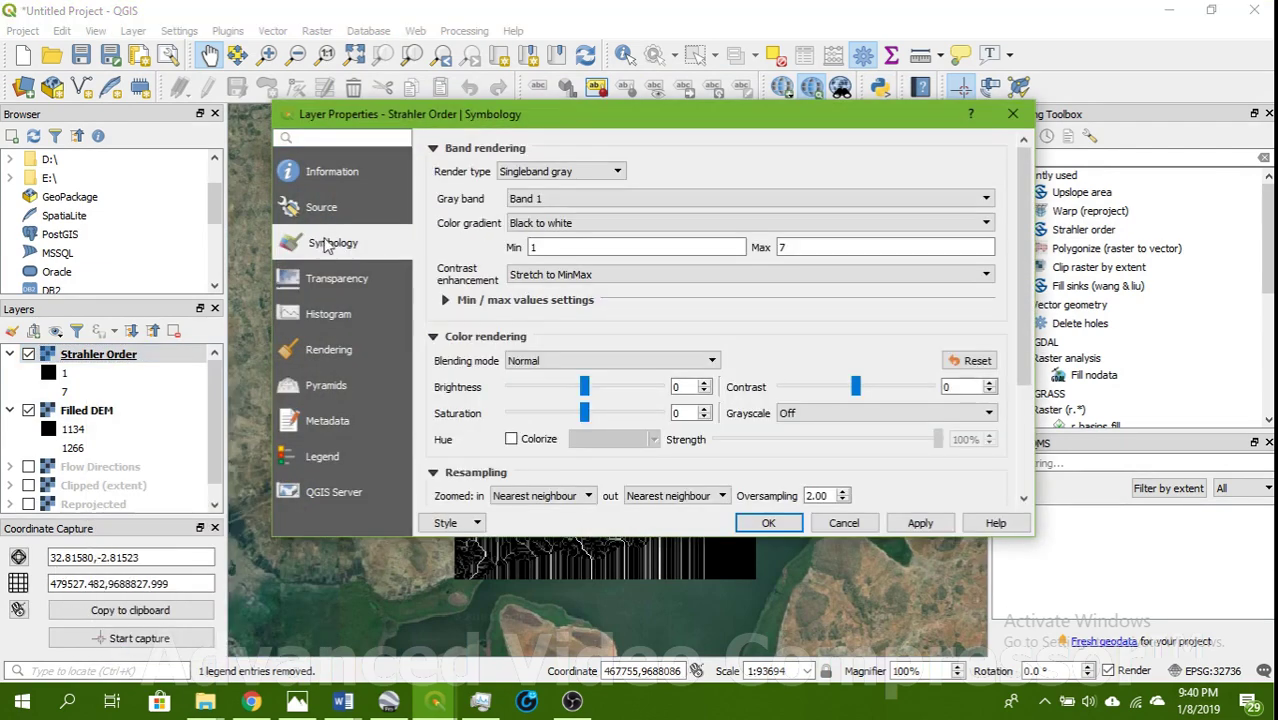
left_click(549, 175)
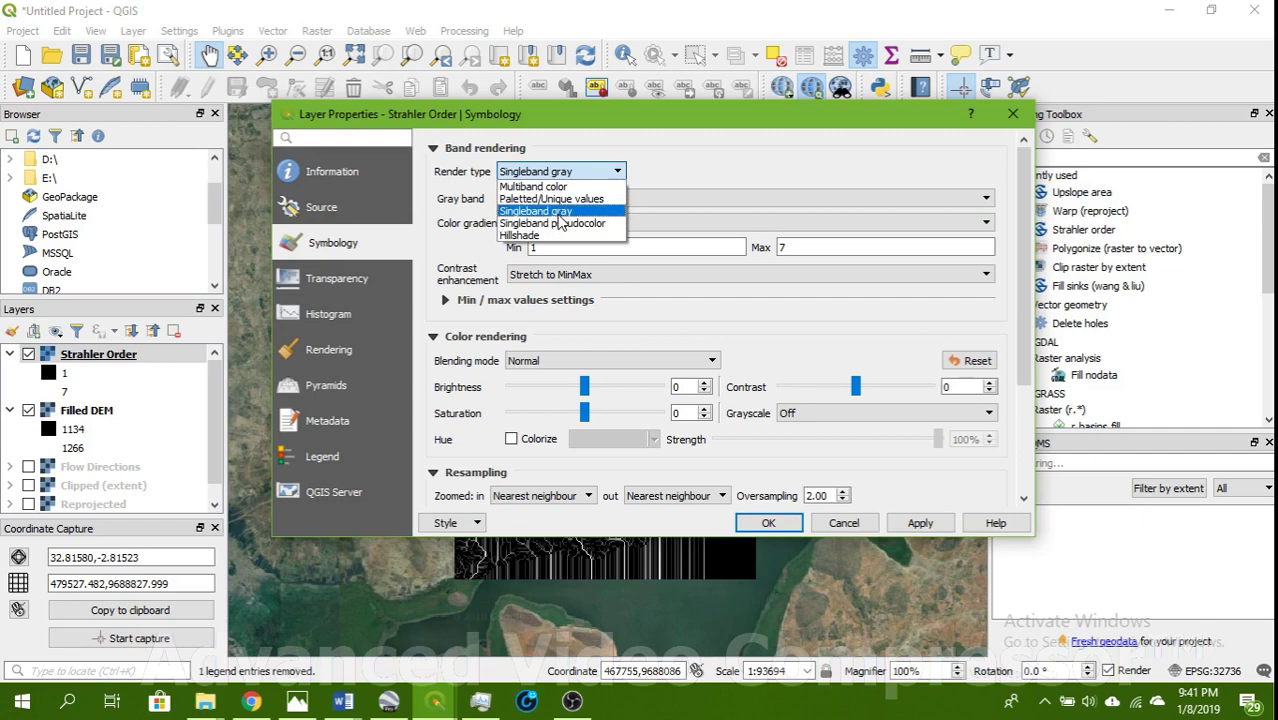
left_click(558, 215)
left_click(560, 172)
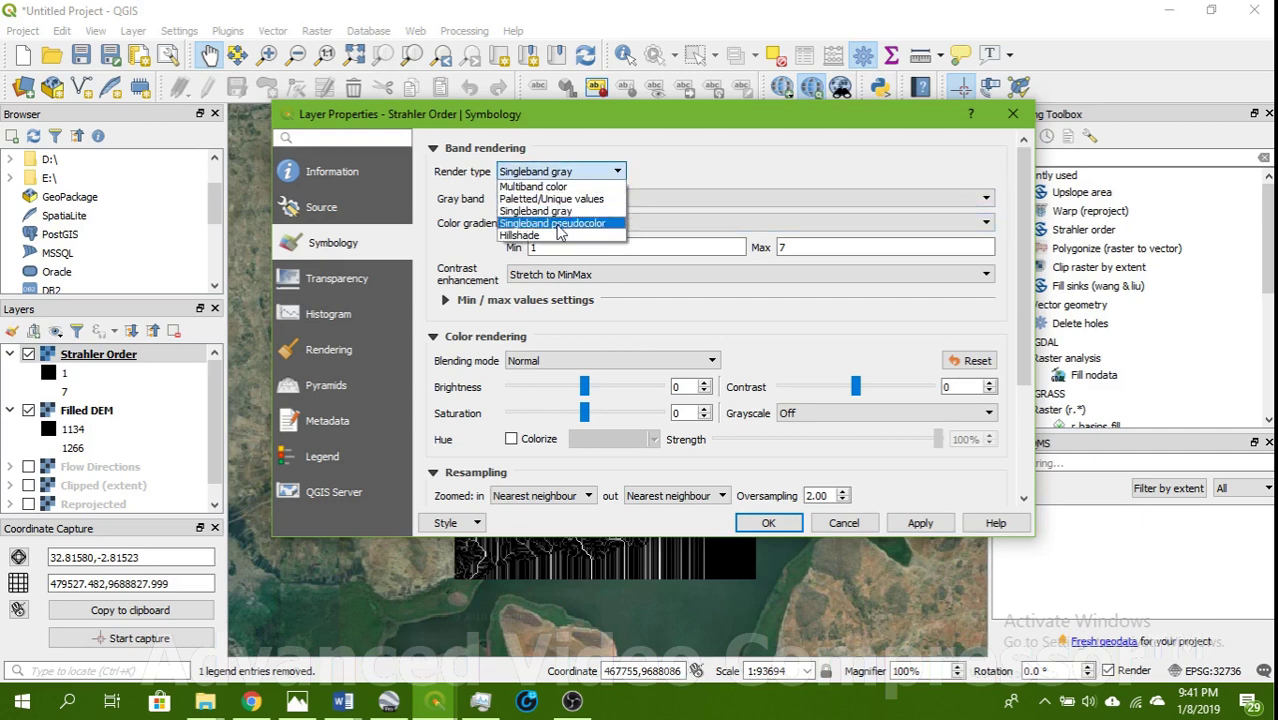
left_click(555, 223)
Classify the Strahler Order values in Continuous mode, apply the pseudocolor styling and close the layer properties
scroll(893, 405, "down", 8)
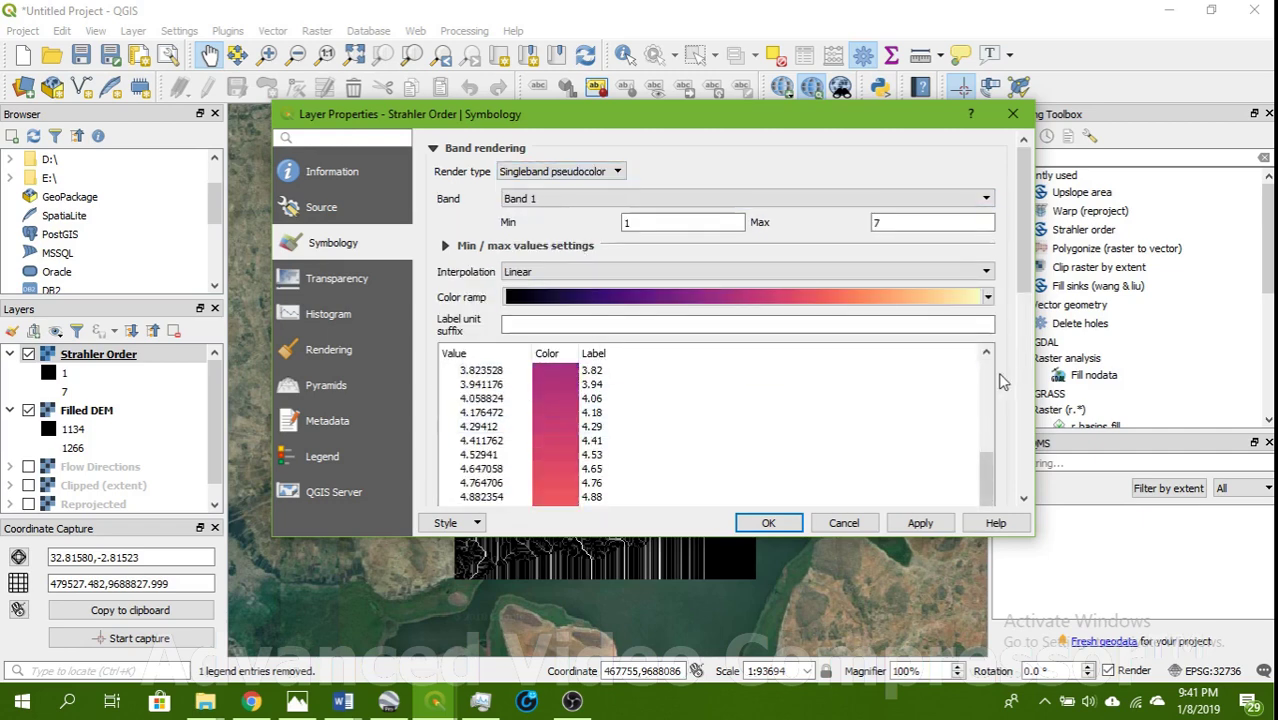
left_click_drag(1022, 298, 410, 362)
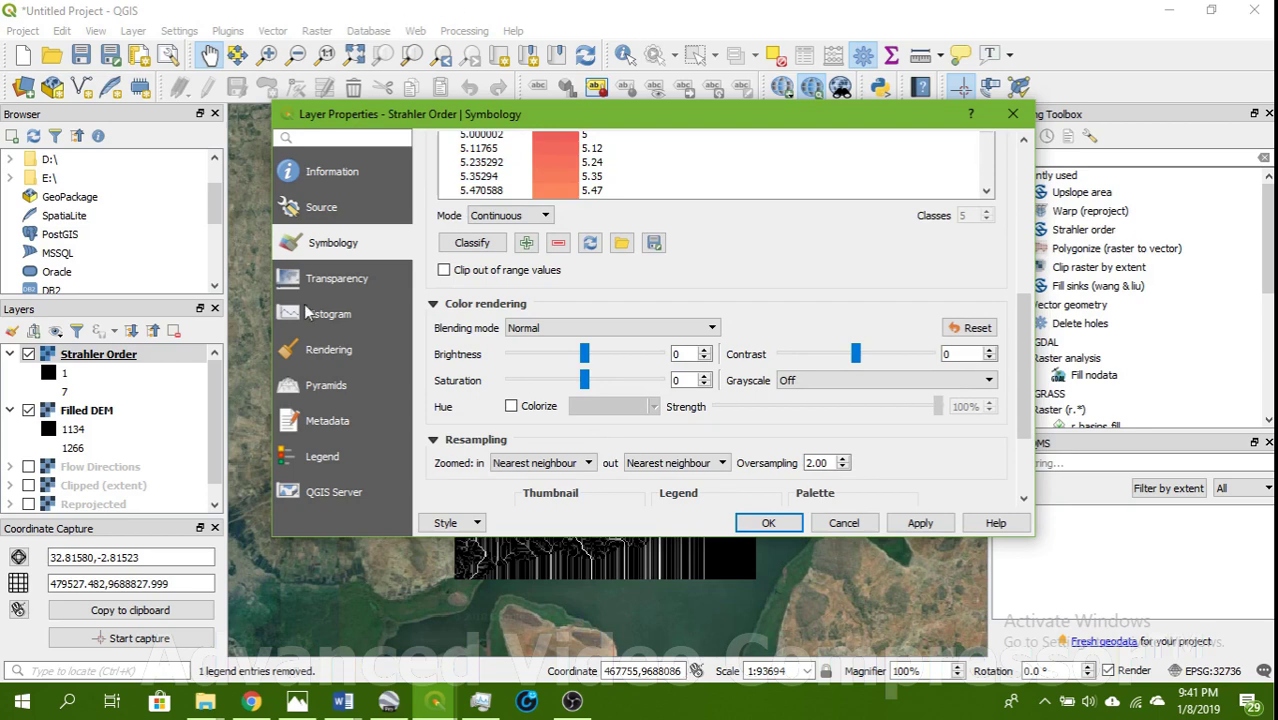
left_click(478, 244)
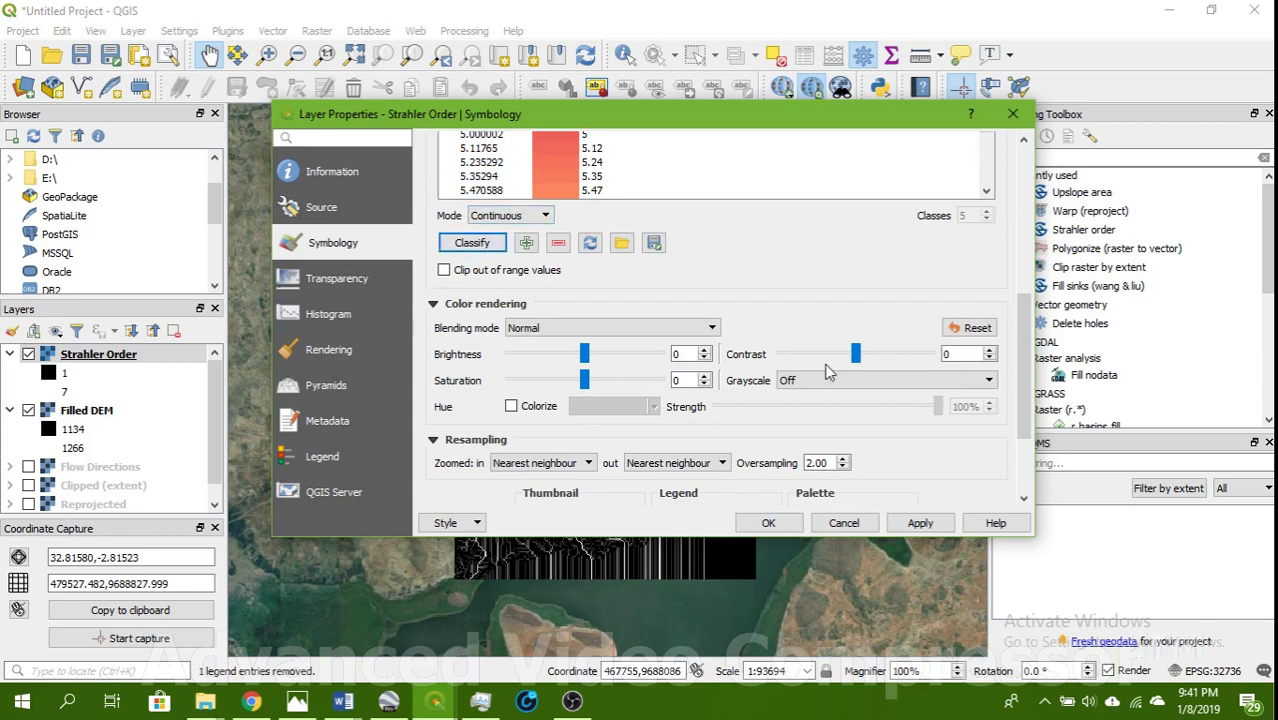
left_click(919, 524)
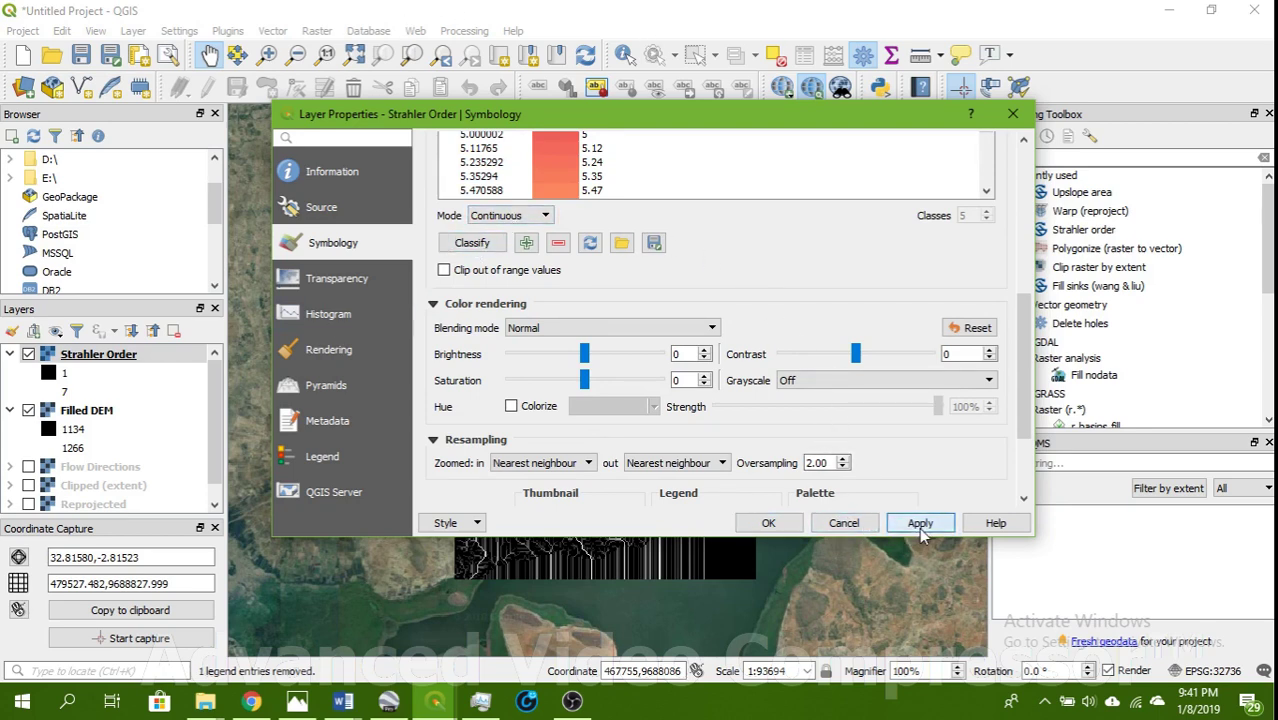
left_click(845, 523)
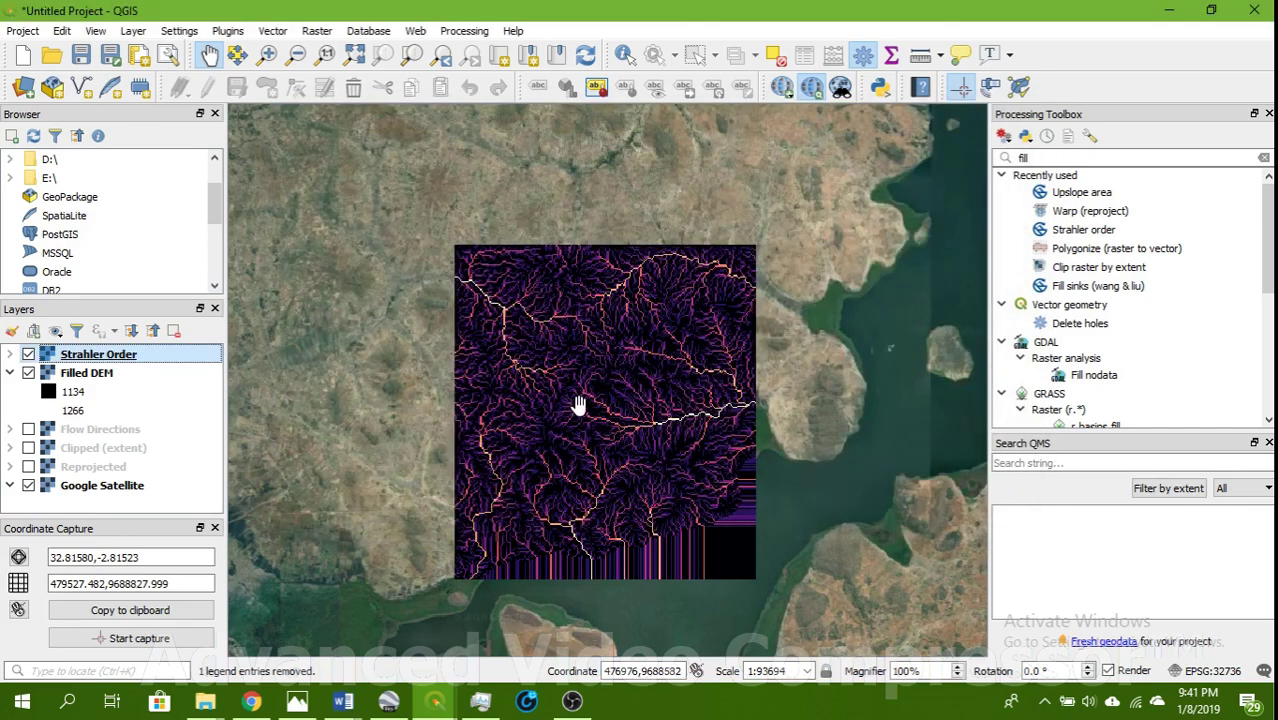
Open the Raster Calculator
scroll(579, 400, "up", 1)
scroll(653, 357, "down", 2)
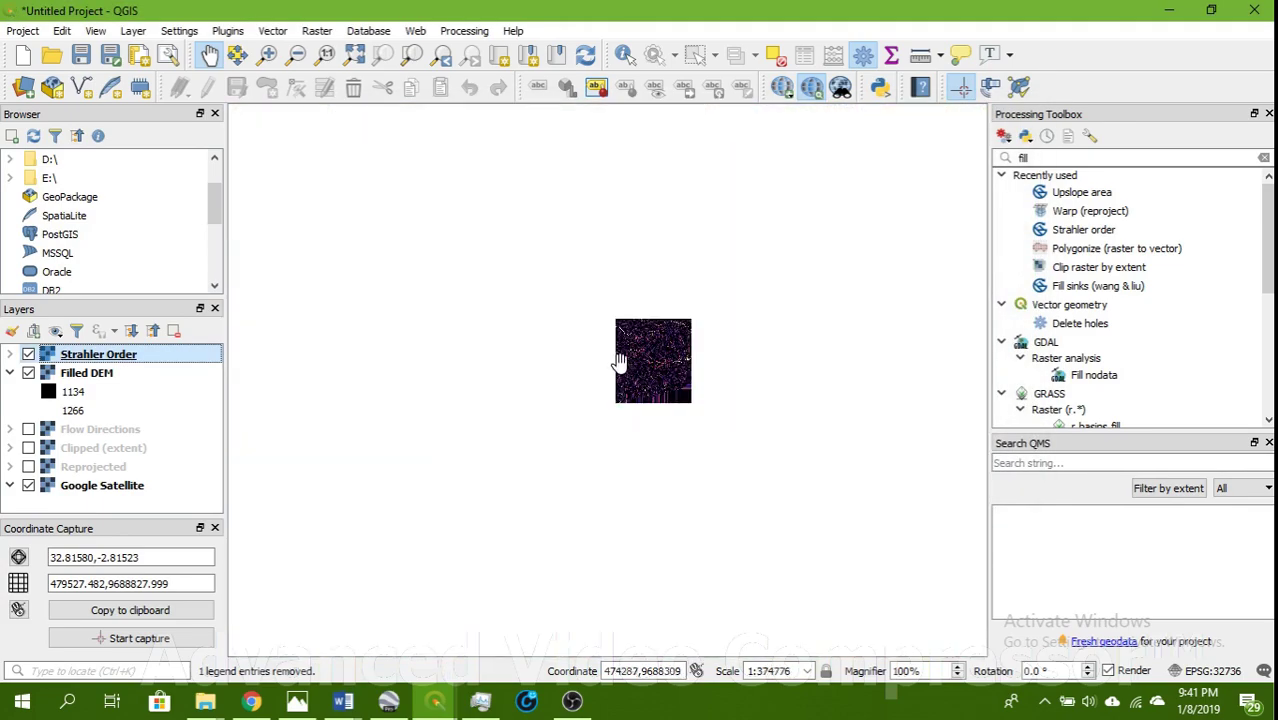
scroll(650, 365, "up", 2)
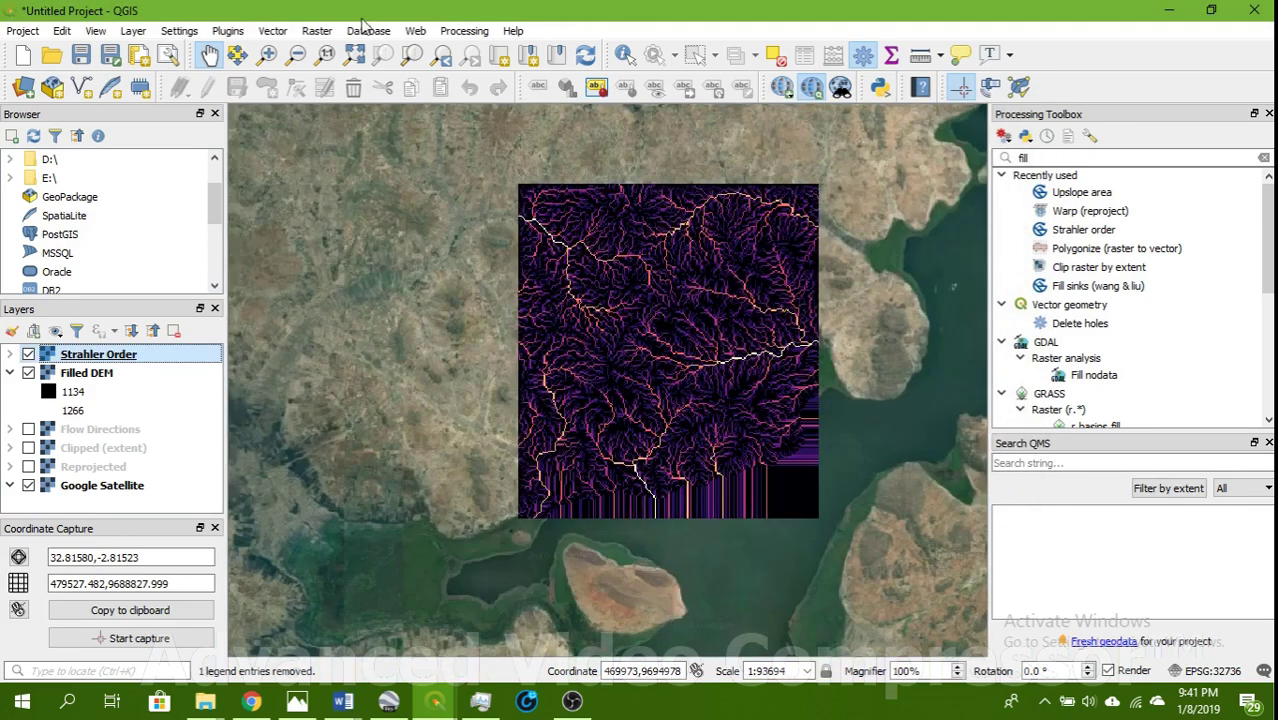
left_click(316, 31)
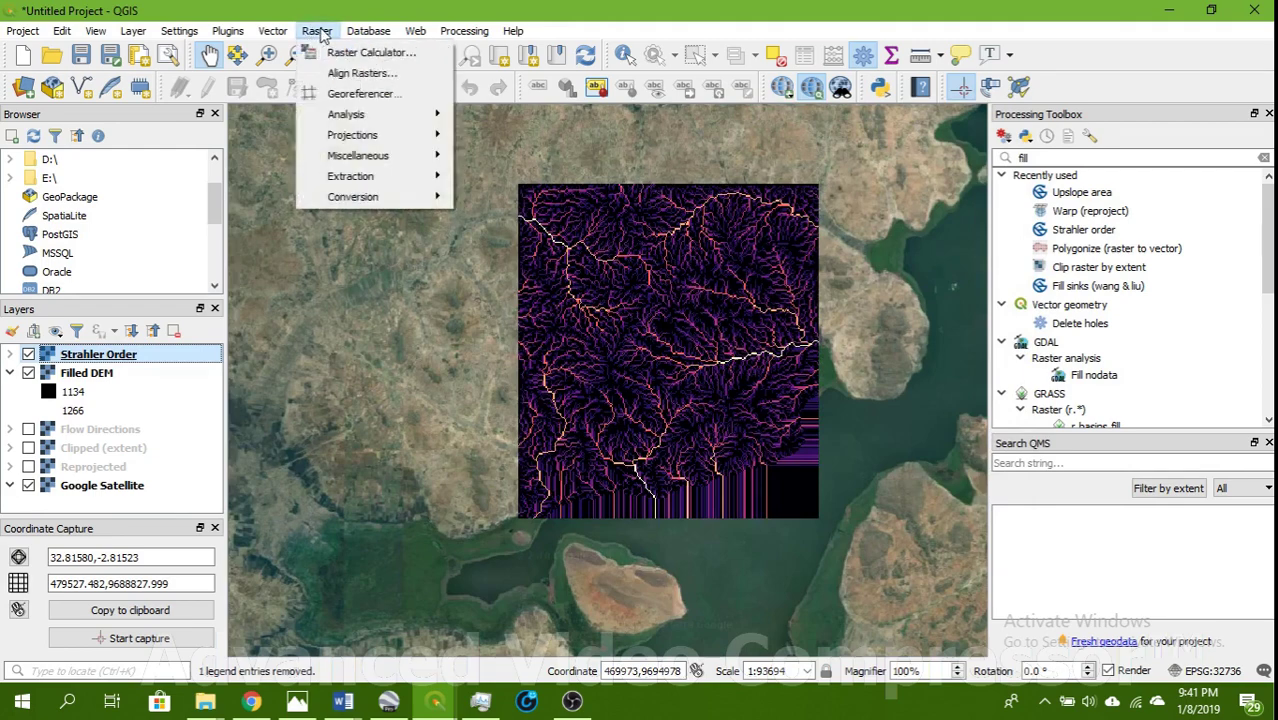
left_click(370, 52)
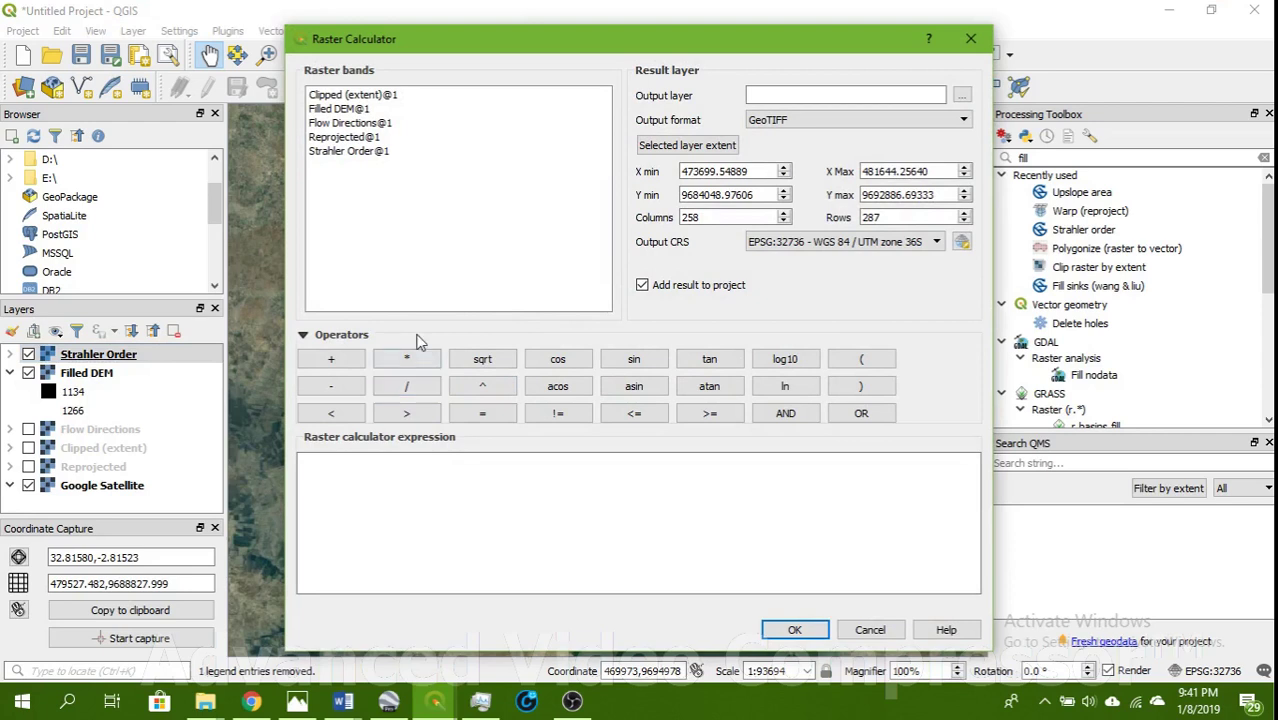
left_click(360, 152)
double_click(362, 152)
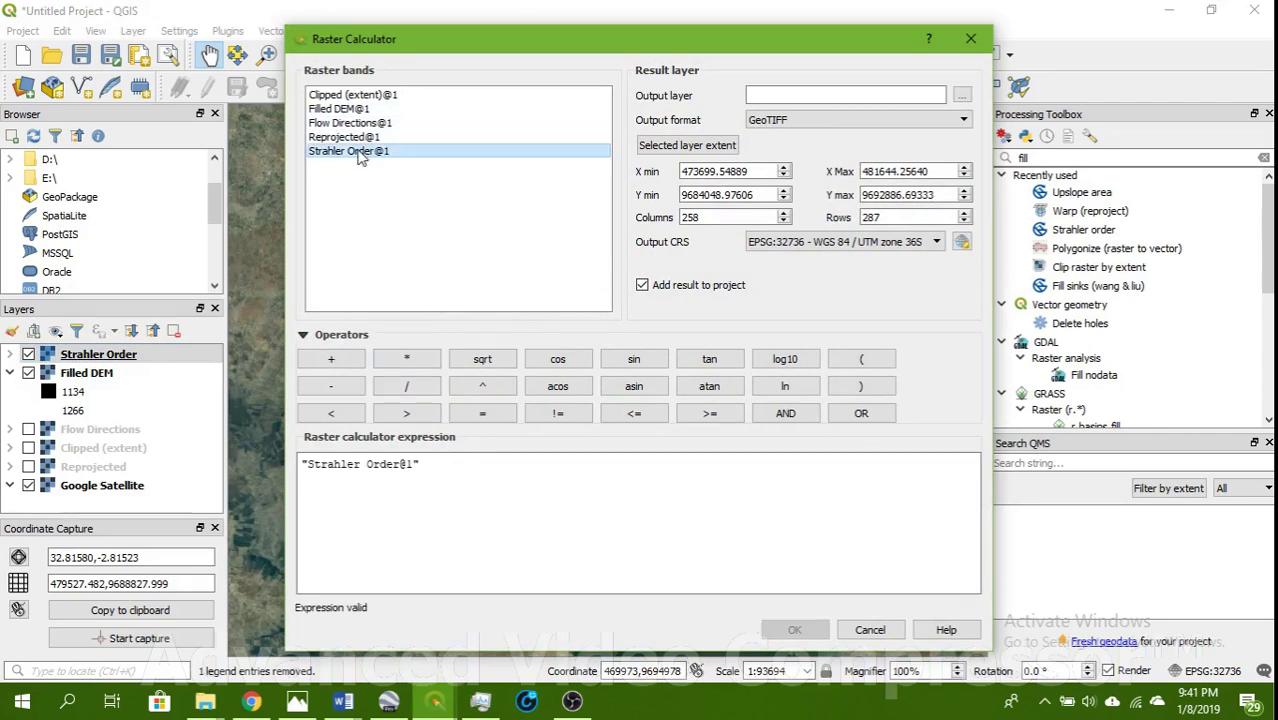
double_click(357, 153)
left_click_drag(578, 476, 380, 470)
key("BackSpace")
key("BackSpace")
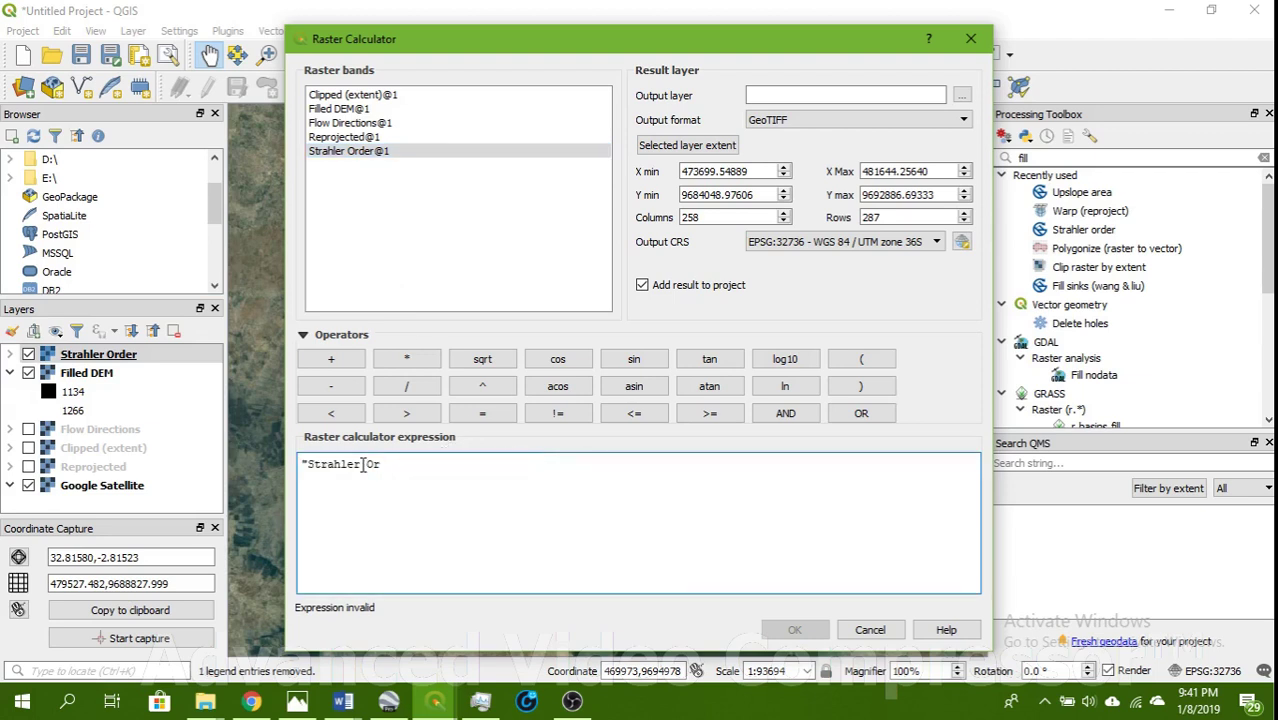
key("BackSpace")
key("BackSpace")
key("BackSpace")
key("BackSpace")
key("BackSpace")
key("BackSpace")
key("BackSpace")
key("BackSpace")
key("BackSpace")
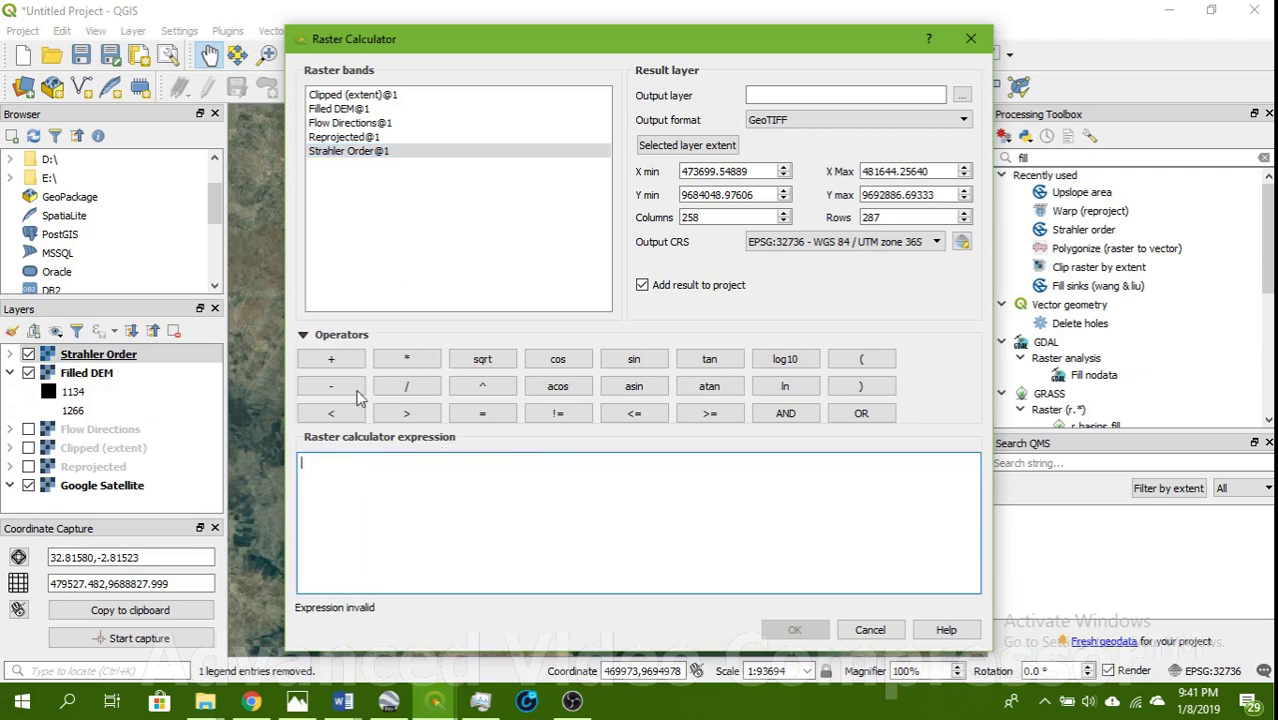
Build the raster calculator expression "Strahler Order@1" > 8
double_click(350, 151)
left_click(410, 414)
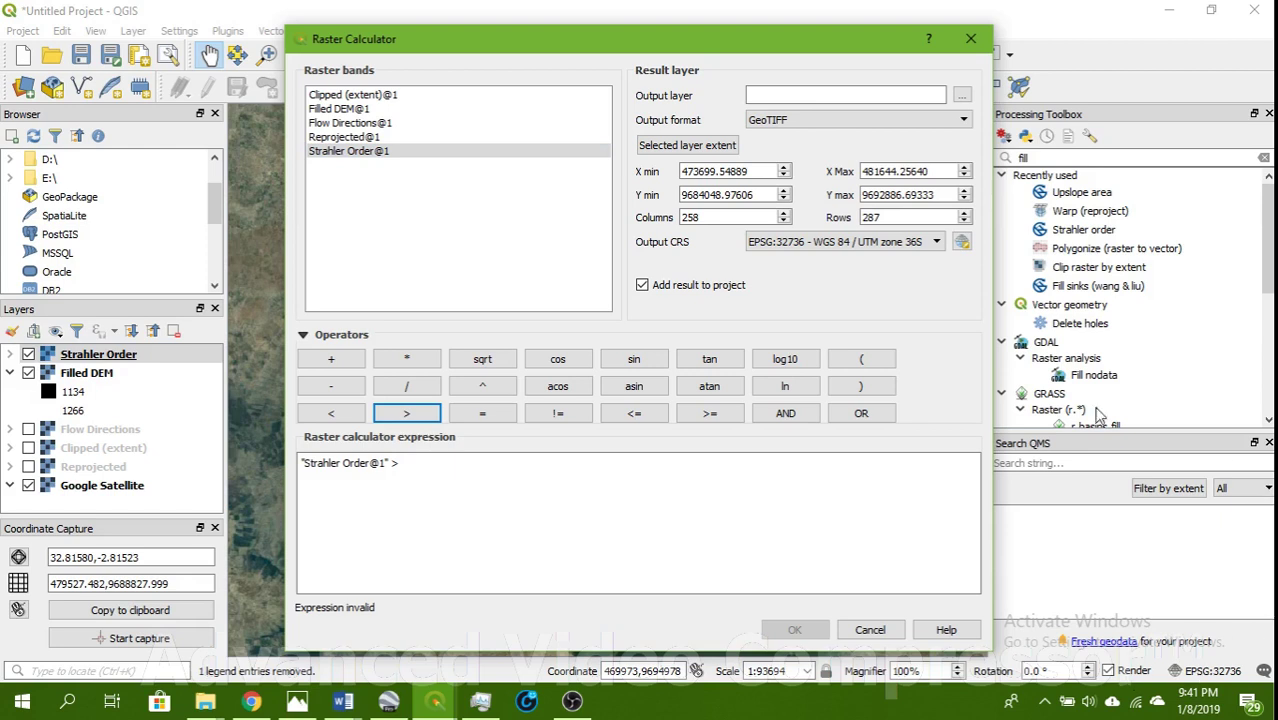
left_click(778, 501)
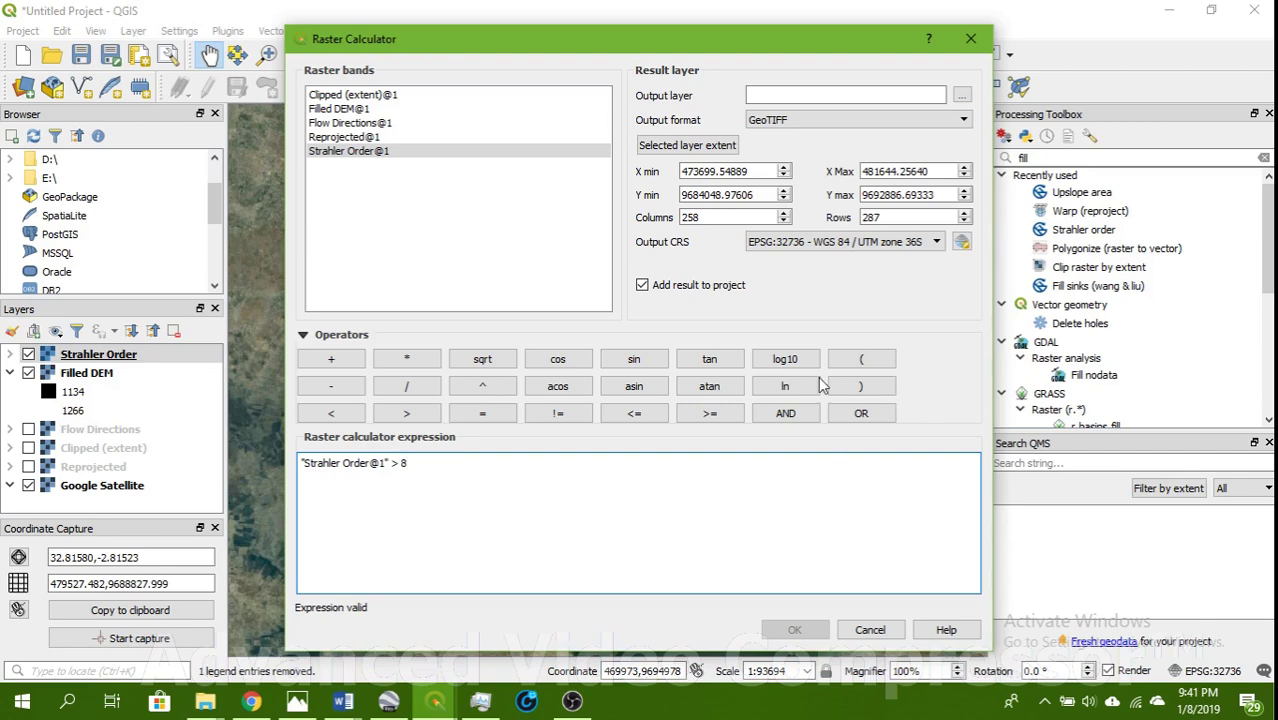
Set the output layer to strah8 in the project's desktop folder and run the raster calculation
left_click(962, 94)
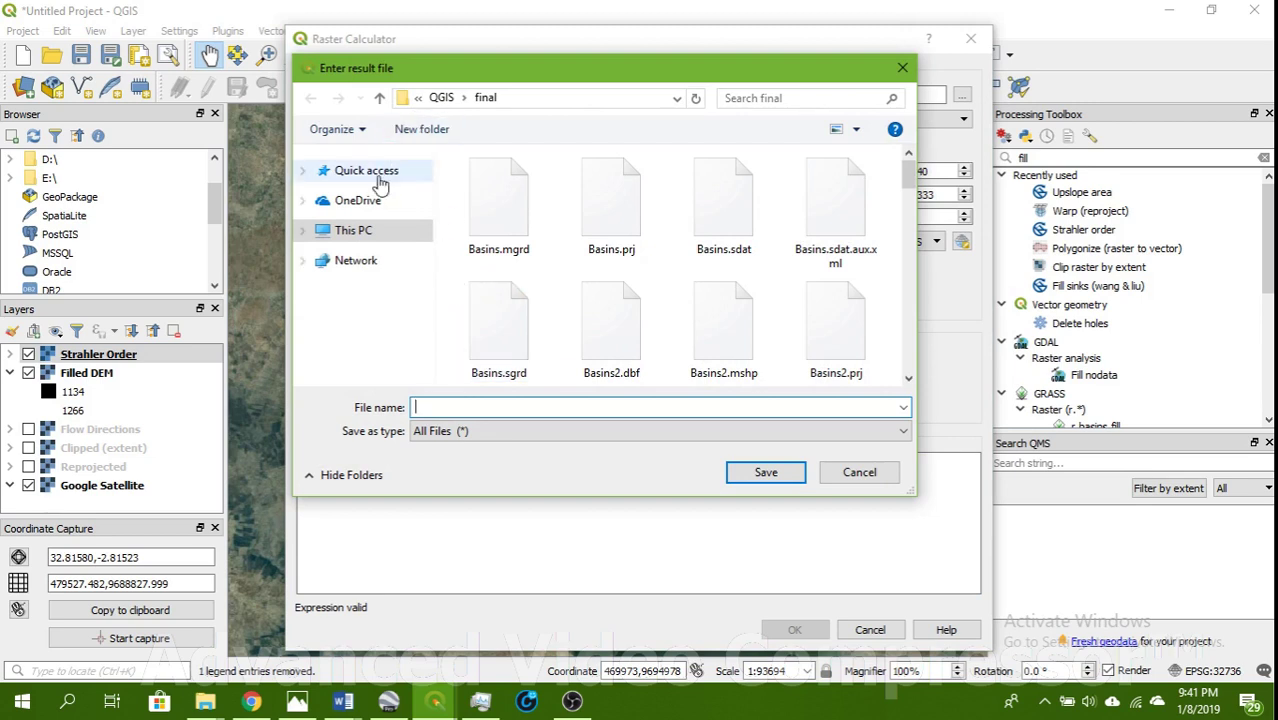
left_click(370, 232)
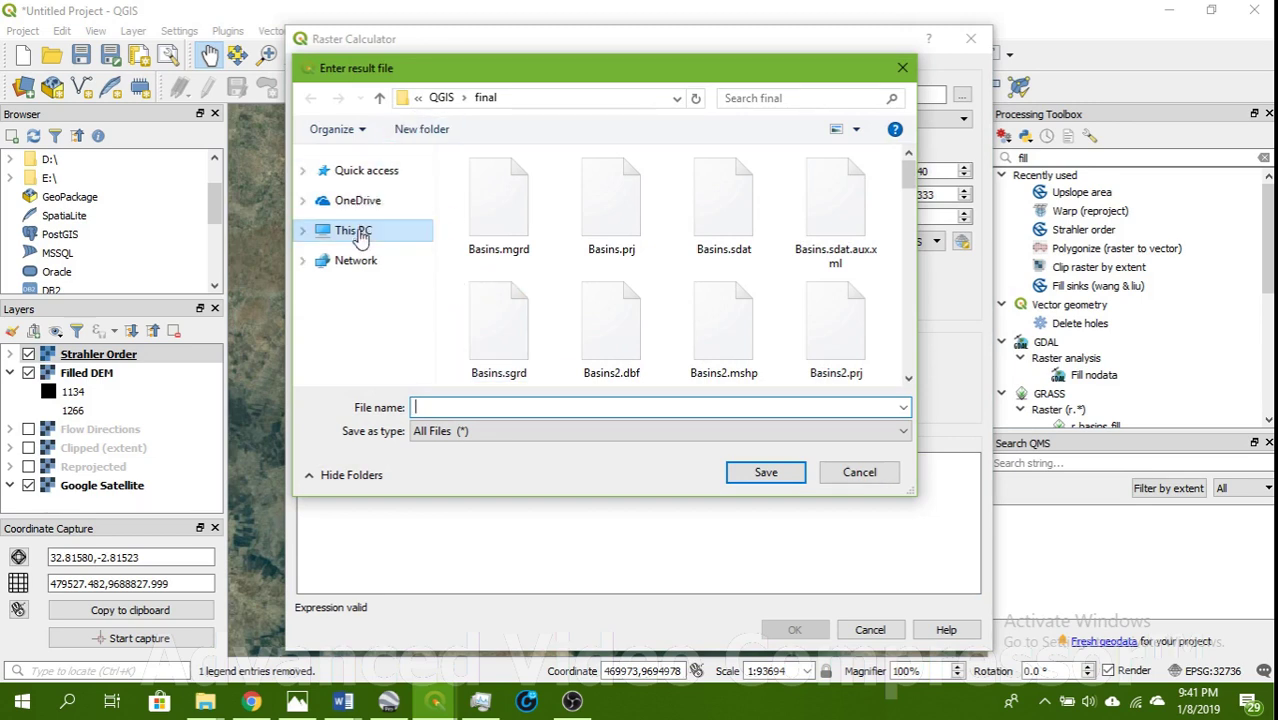
double_click(557, 255)
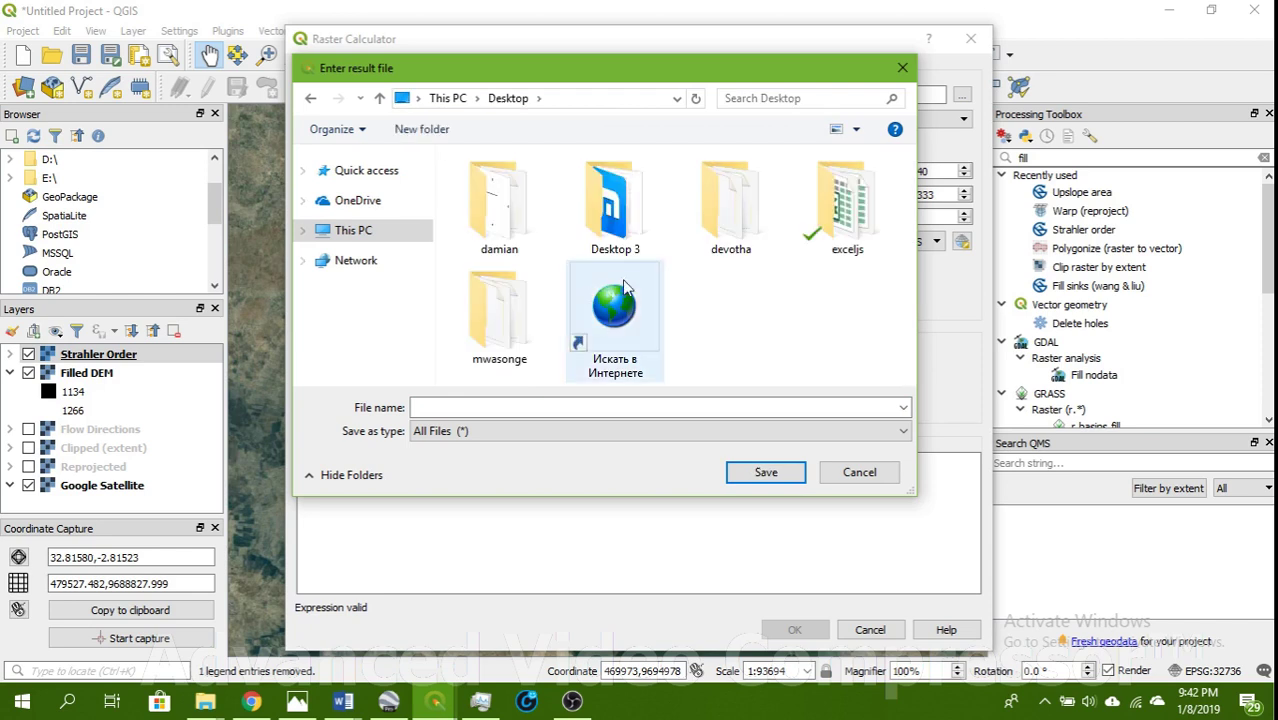
double_click(736, 214)
left_click(558, 404)
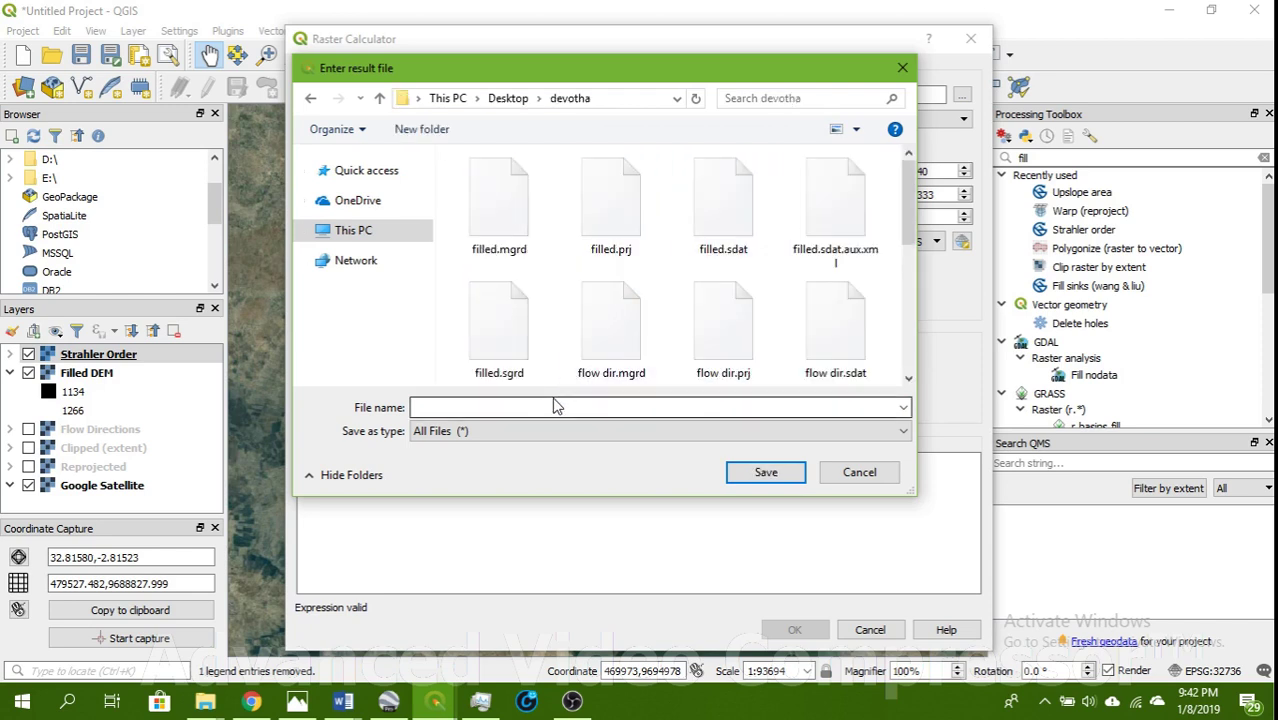
type("st")
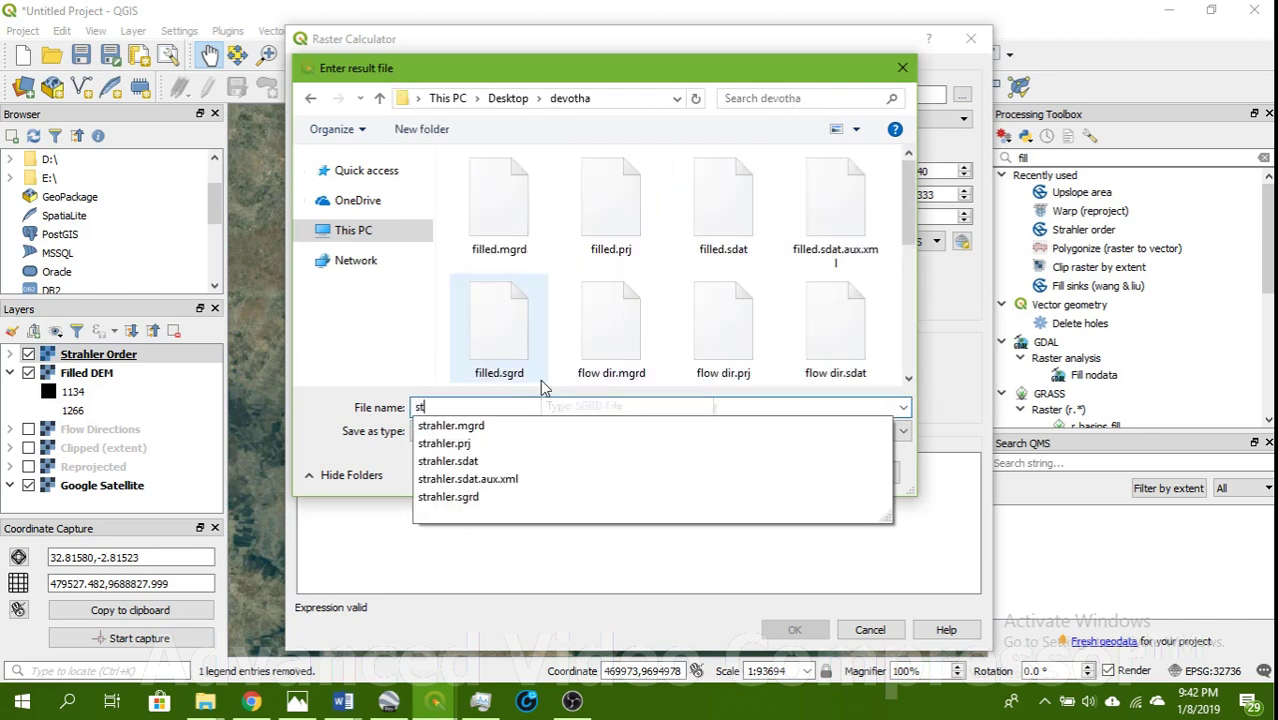
type("rah8")
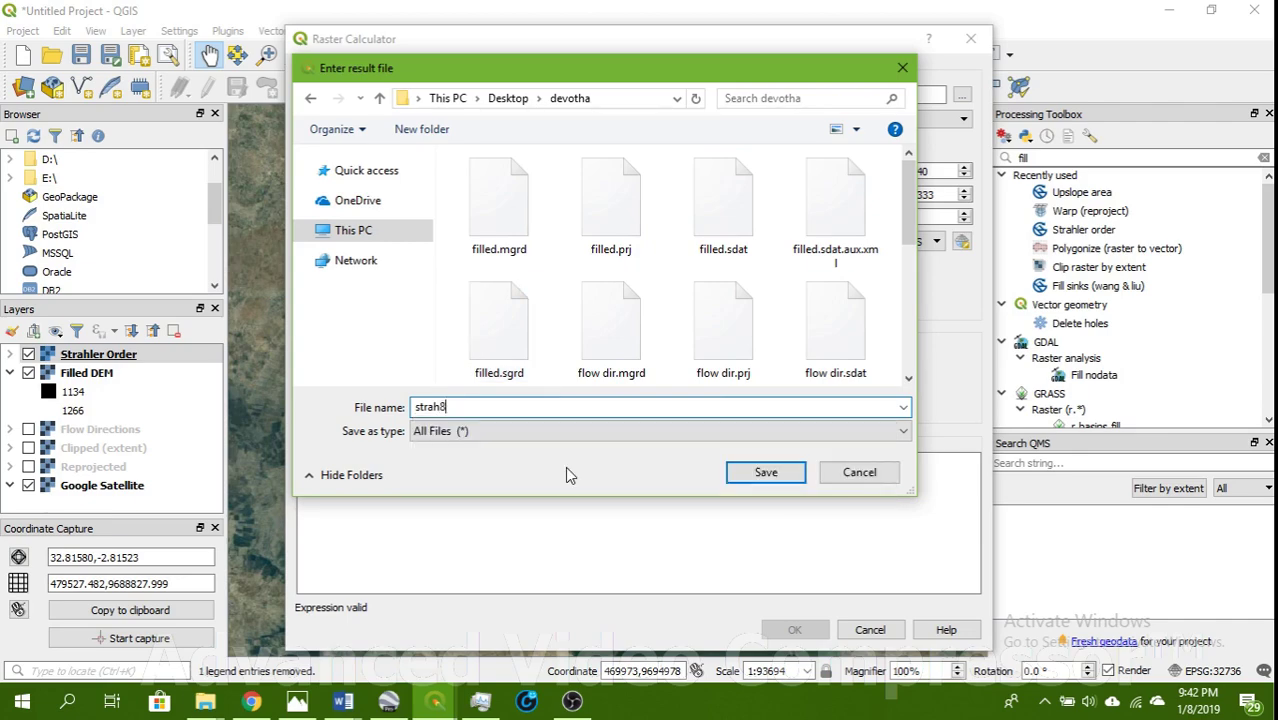
left_click(785, 478)
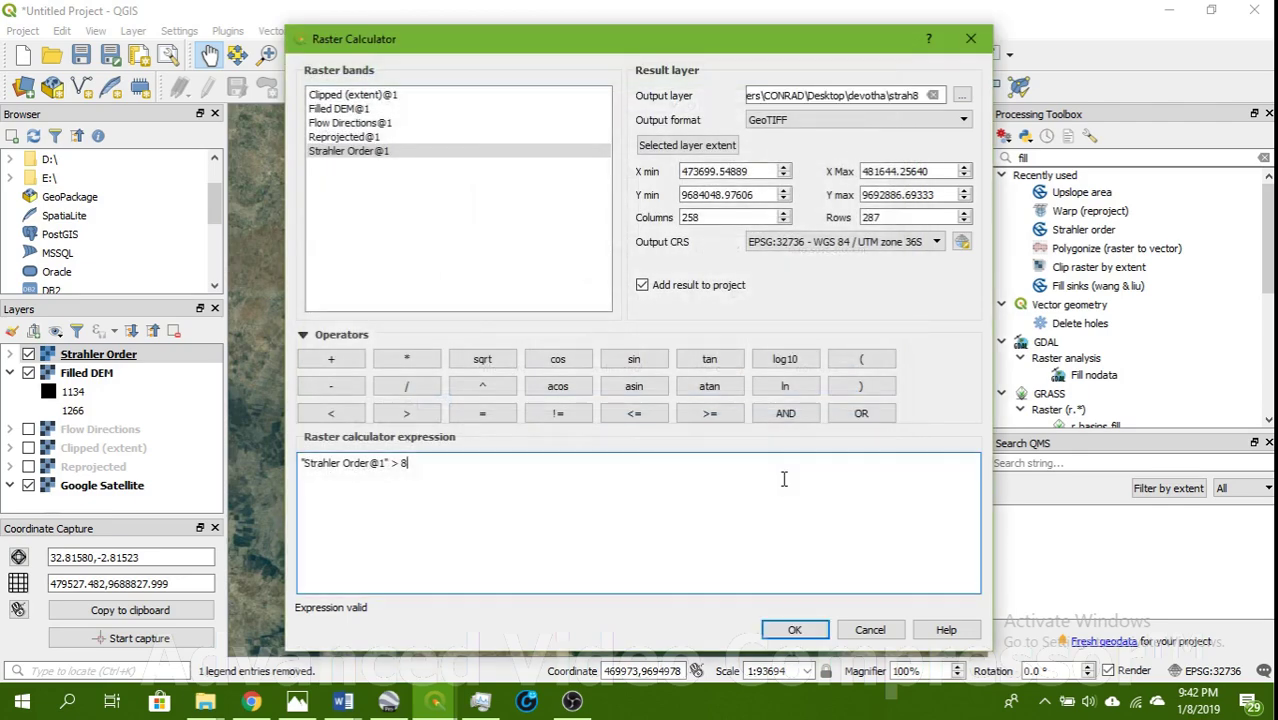
left_click(810, 628)
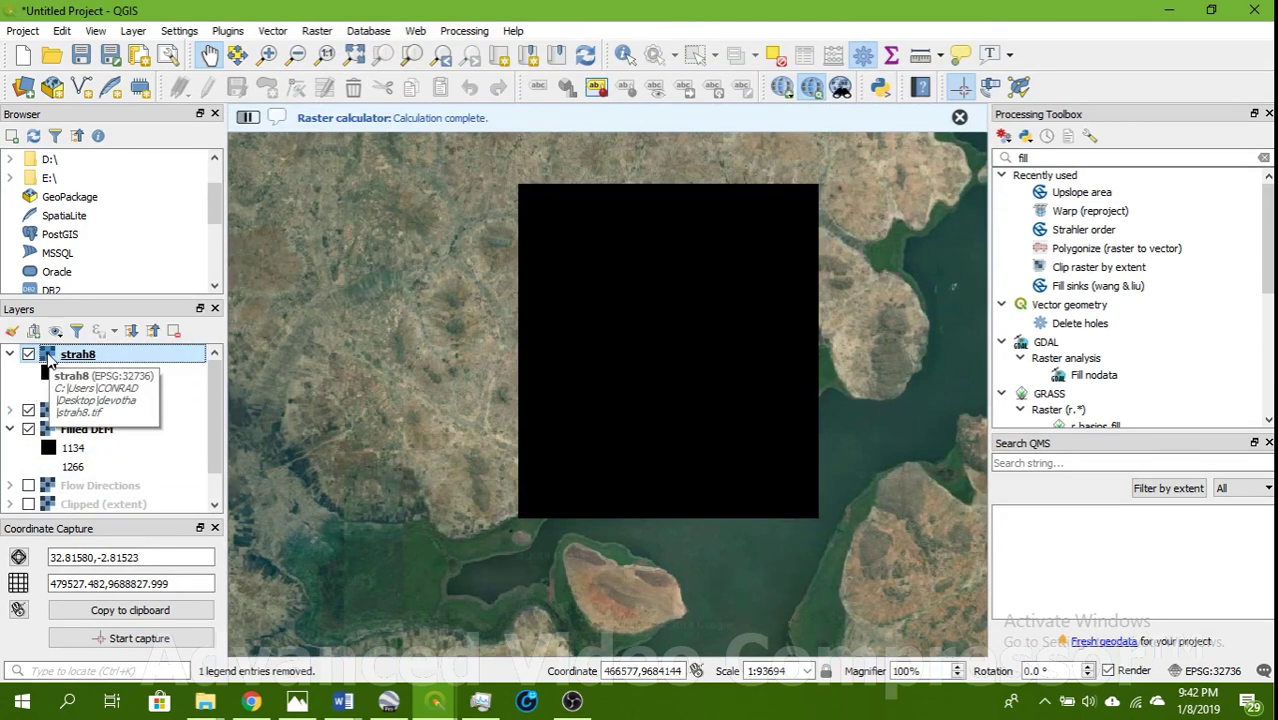
Remove the strah8 layer from the project
right_click(48, 356)
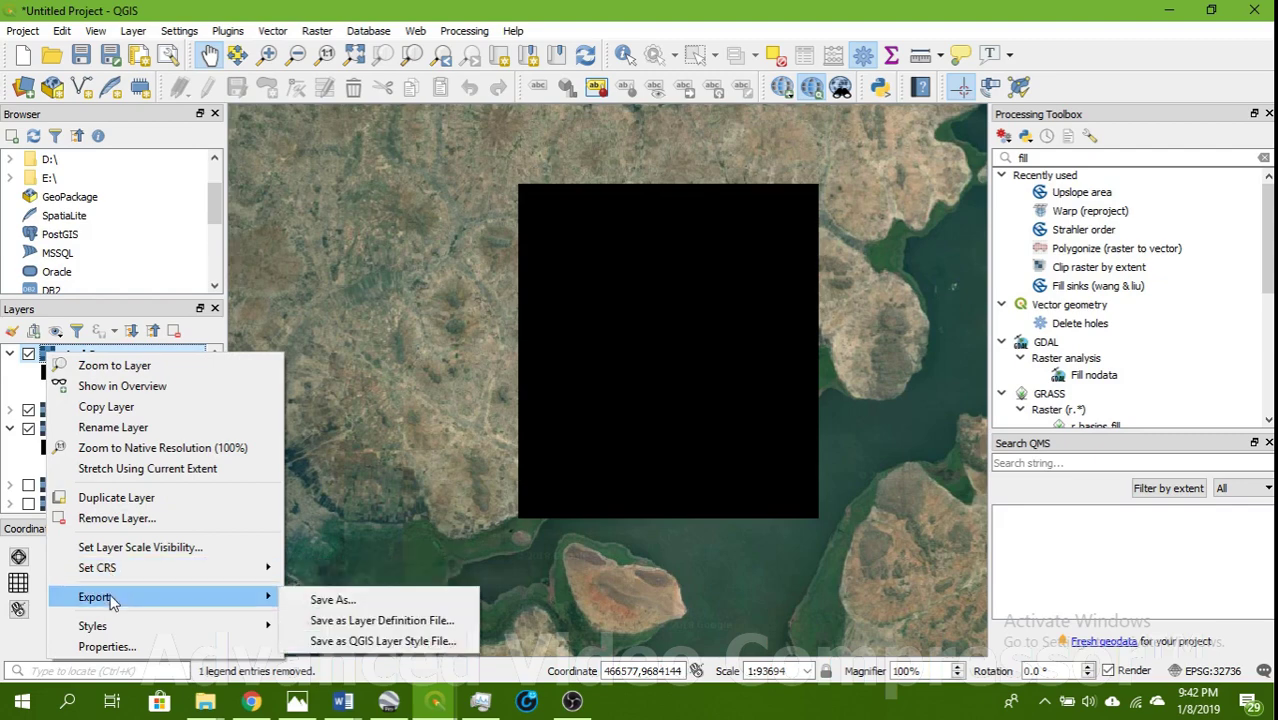
mouse_move(113, 627)
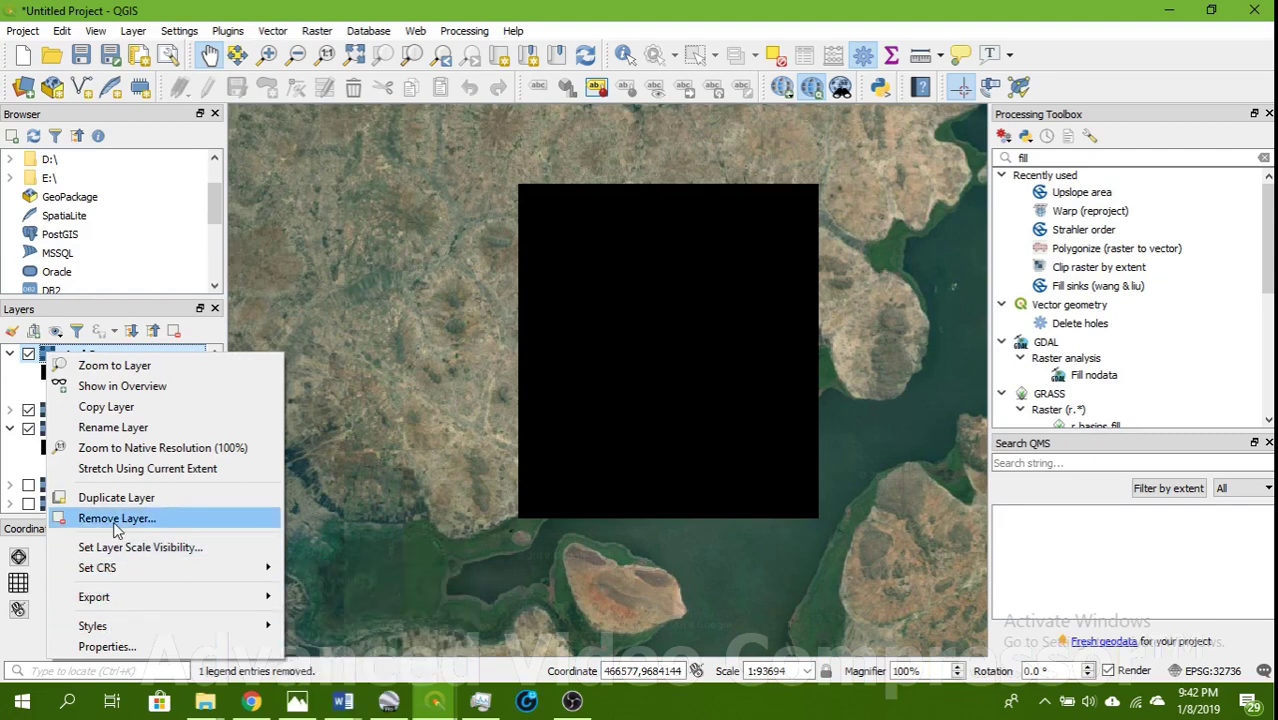
left_click(110, 518)
left_click(586, 375)
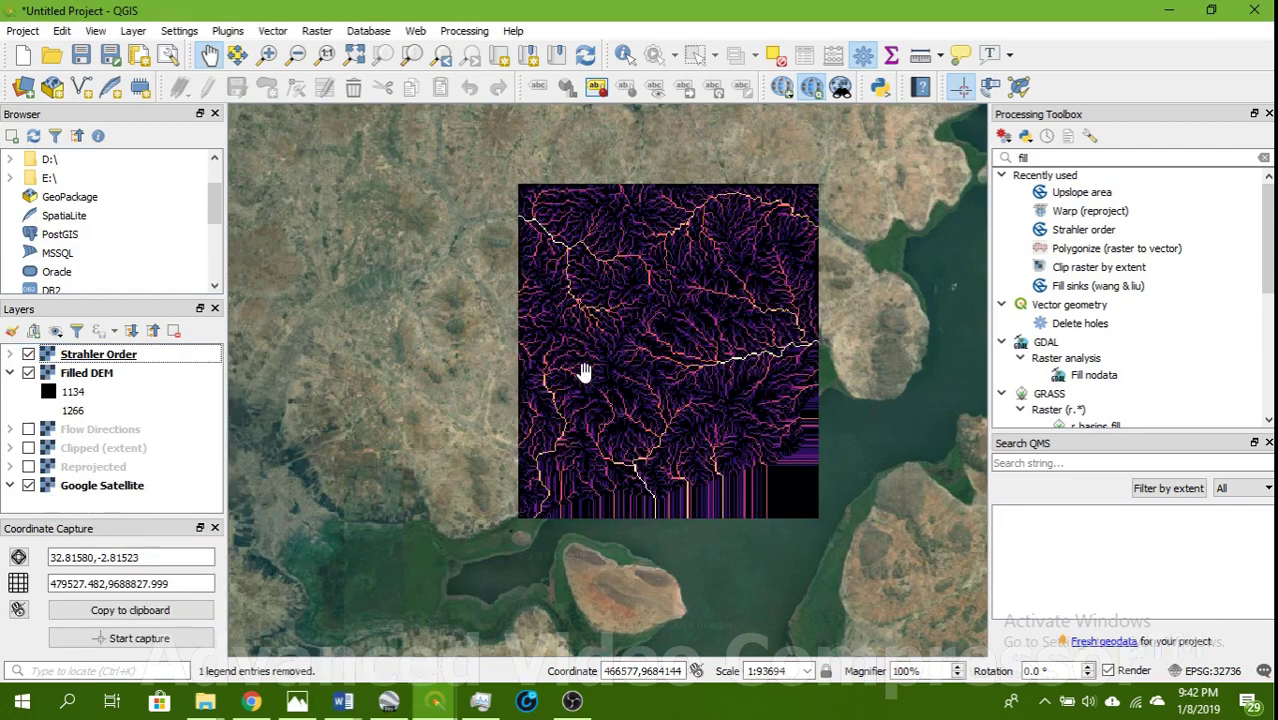
Start a new Raster Calculator computation with the expression "Strahler Order@1" < 8
left_click(316, 31)
left_click(350, 54)
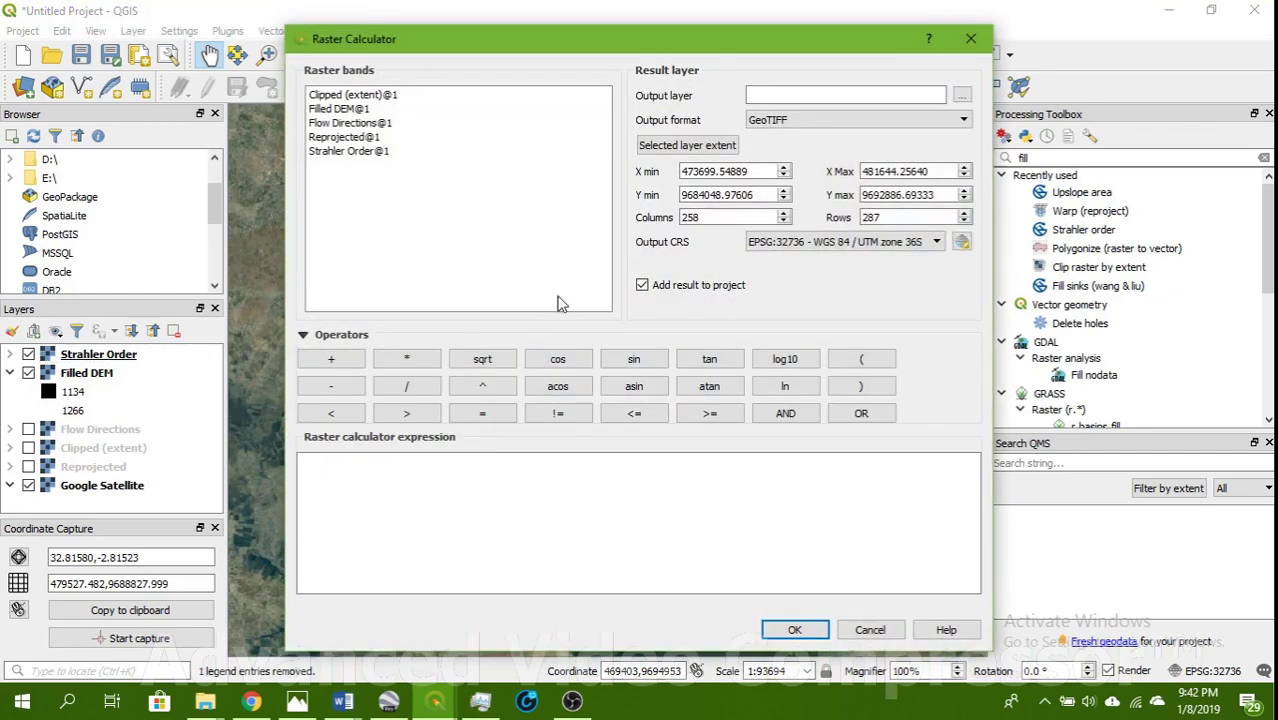
left_click(350, 151)
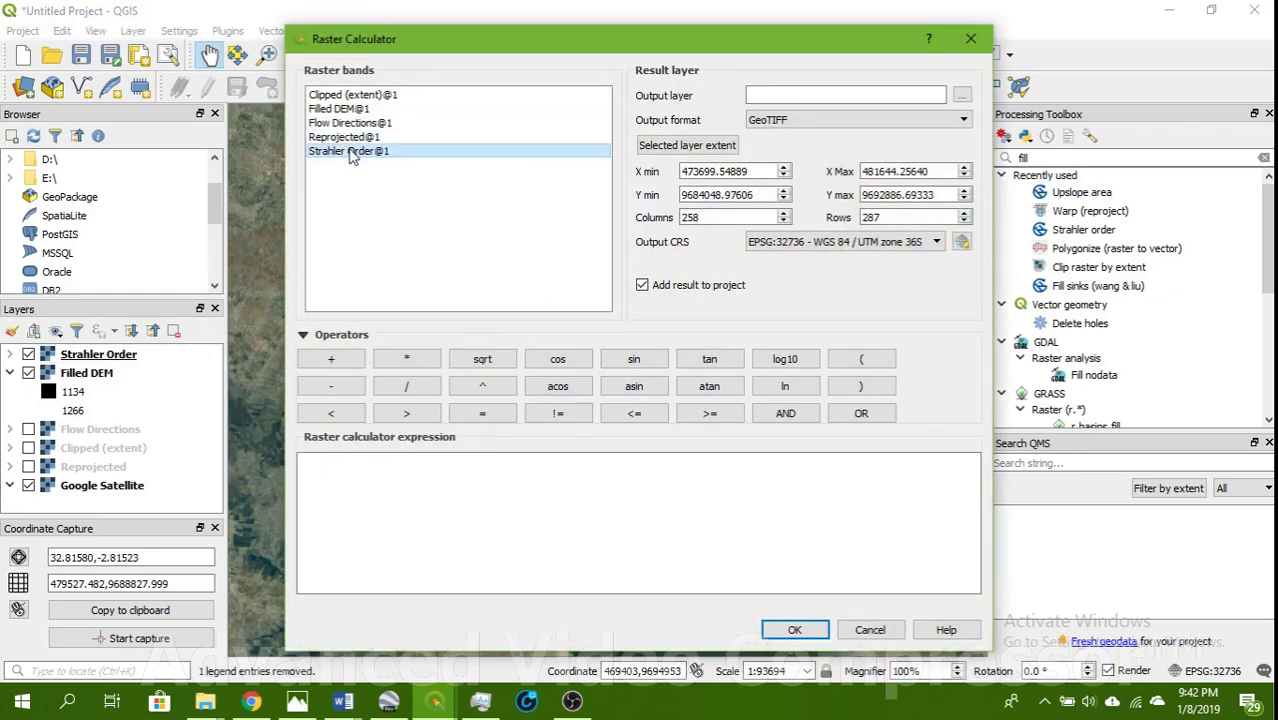
double_click(350, 151)
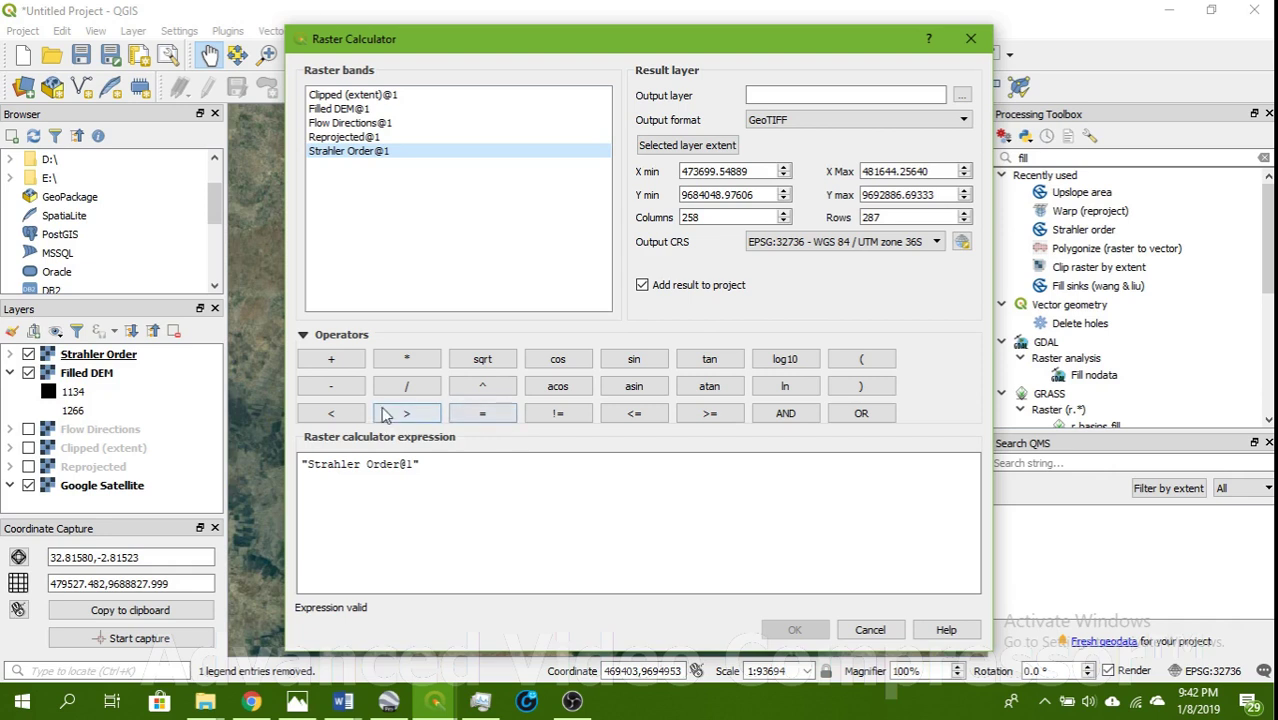
left_click(349, 421)
left_click(667, 512)
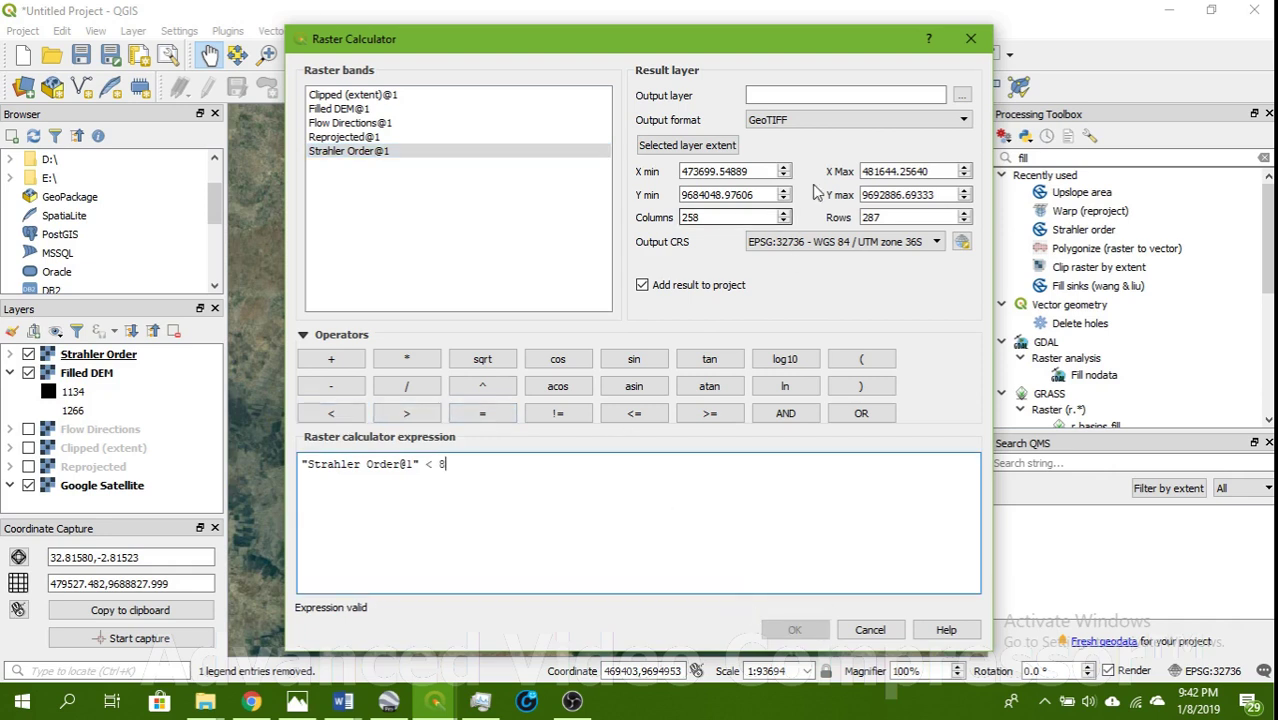
Set the output layer to strah08.tif in the project's desktop folder and run the raster calculation
left_click(962, 96)
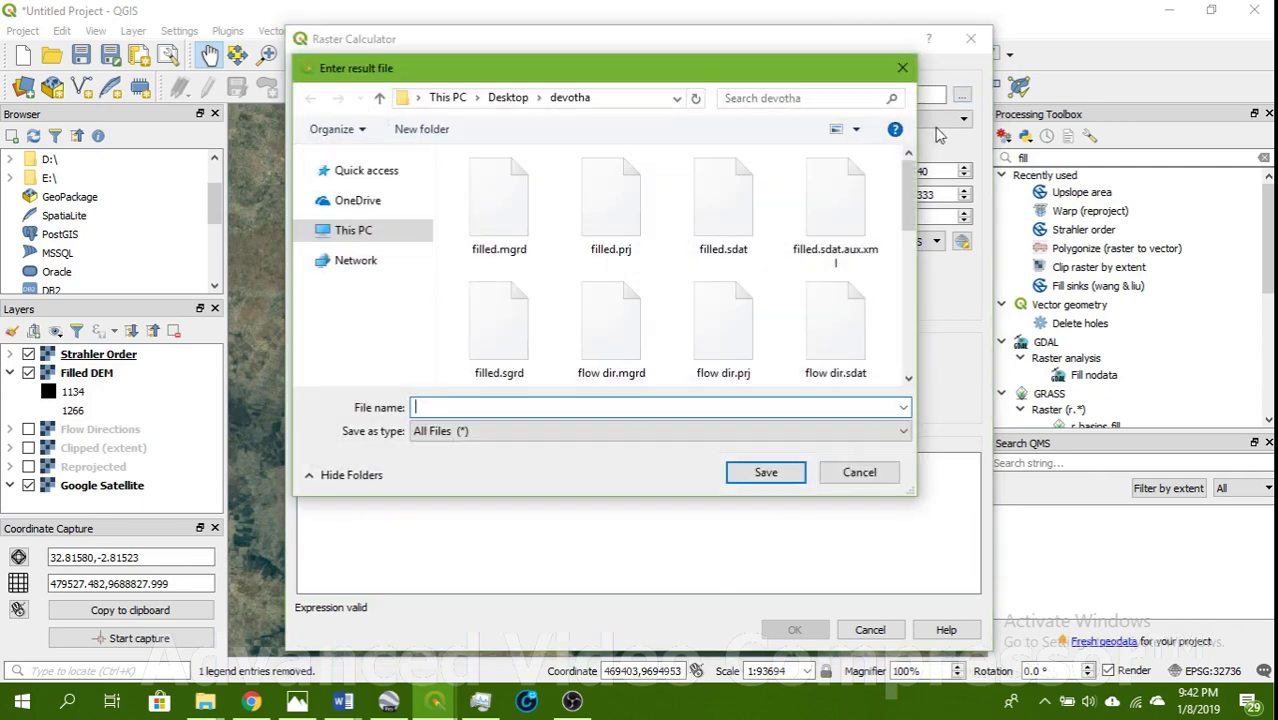
type("st")
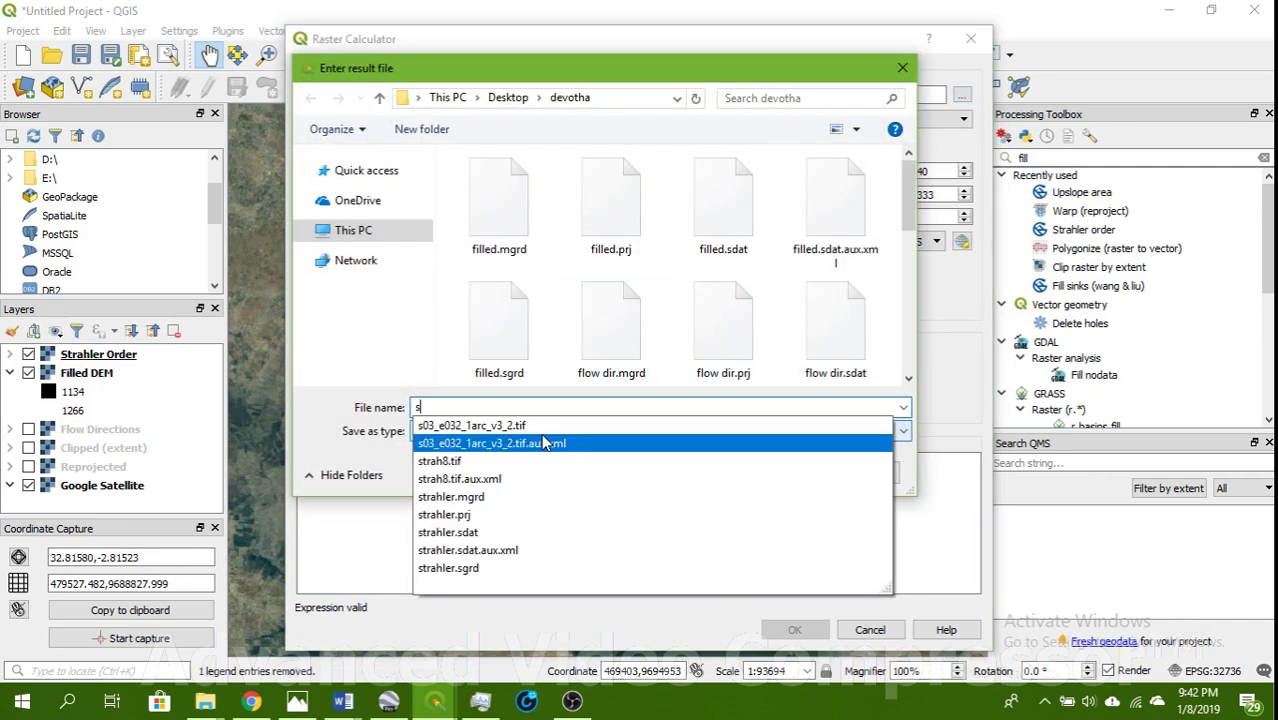
left_click(491, 427)
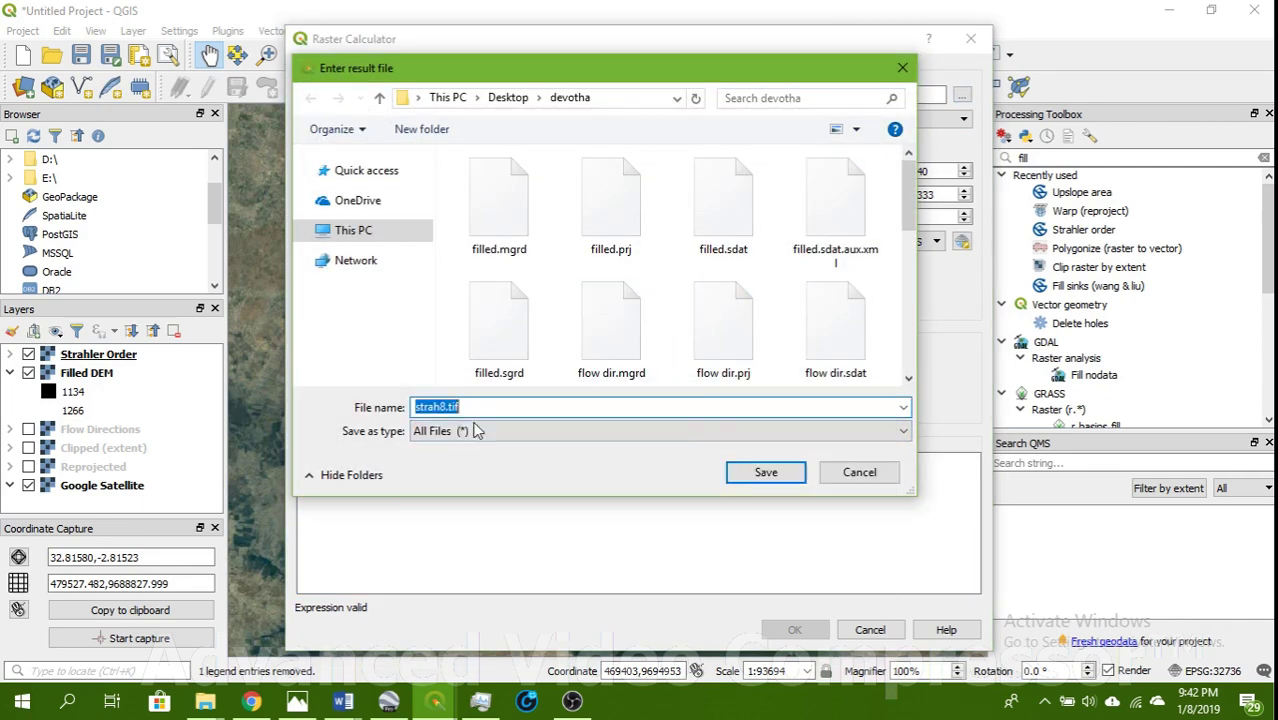
left_click(438, 408)
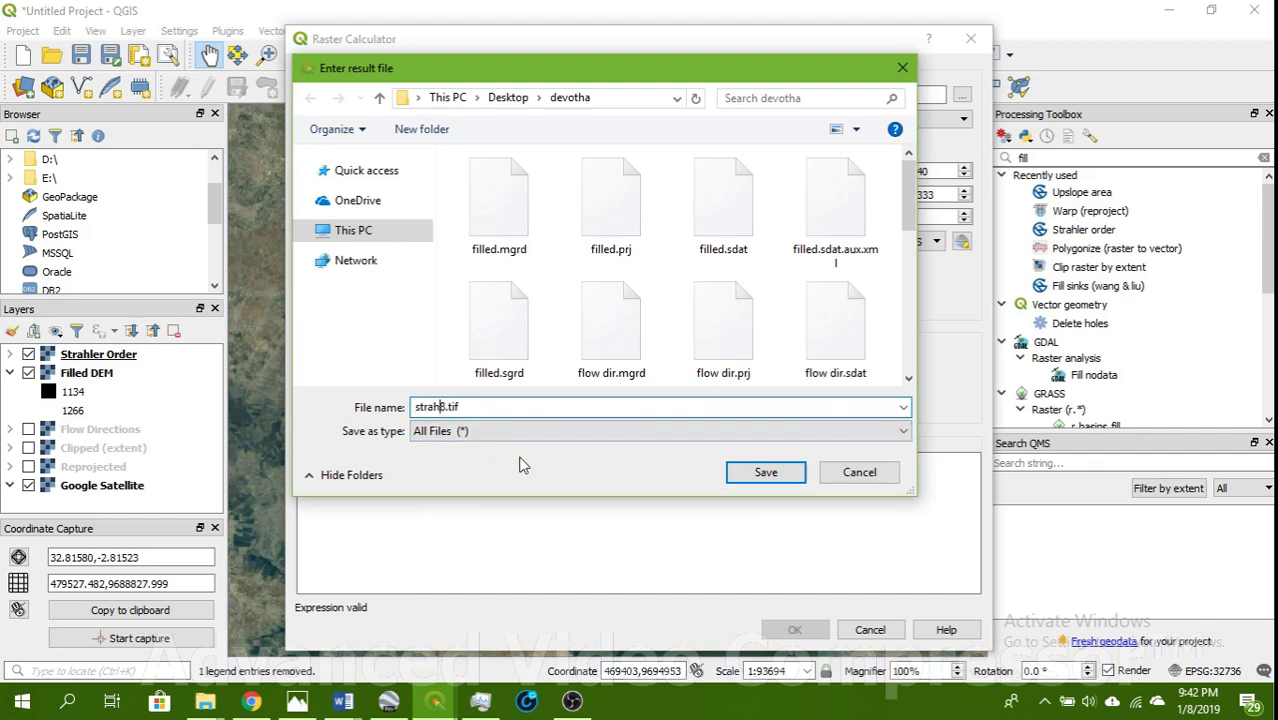
type("0")
left_click(762, 471)
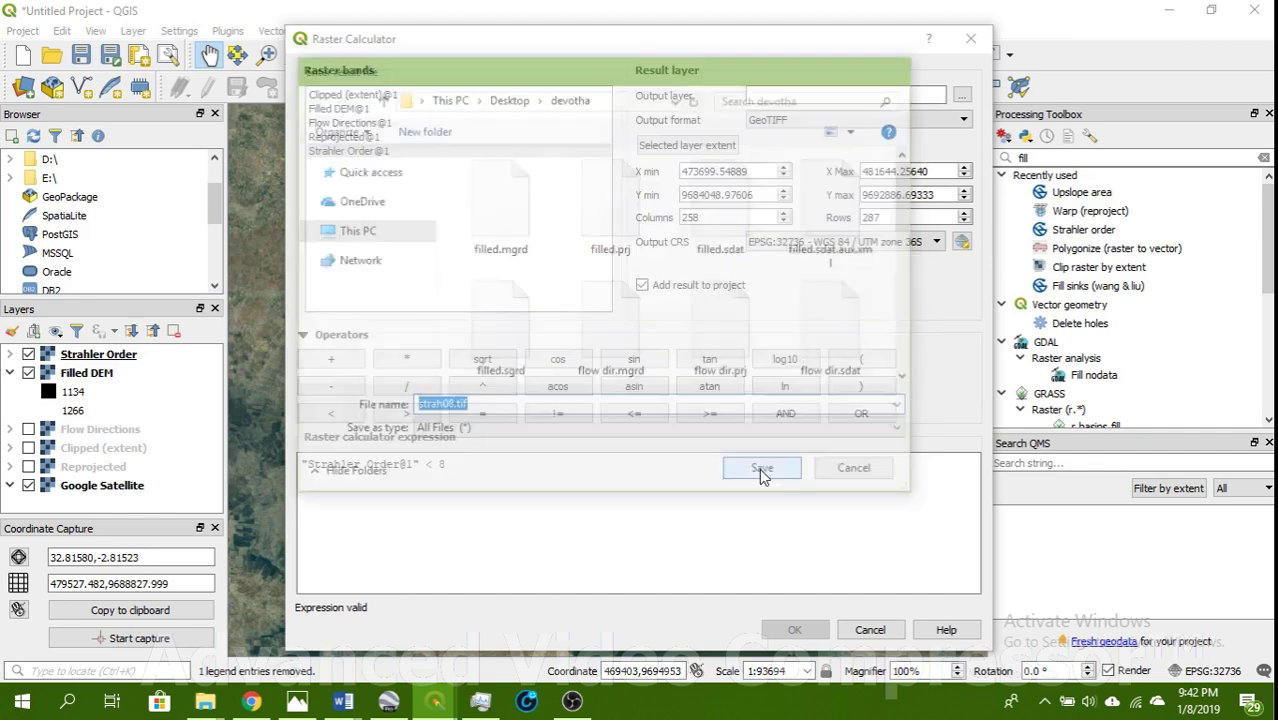
left_click(800, 626)
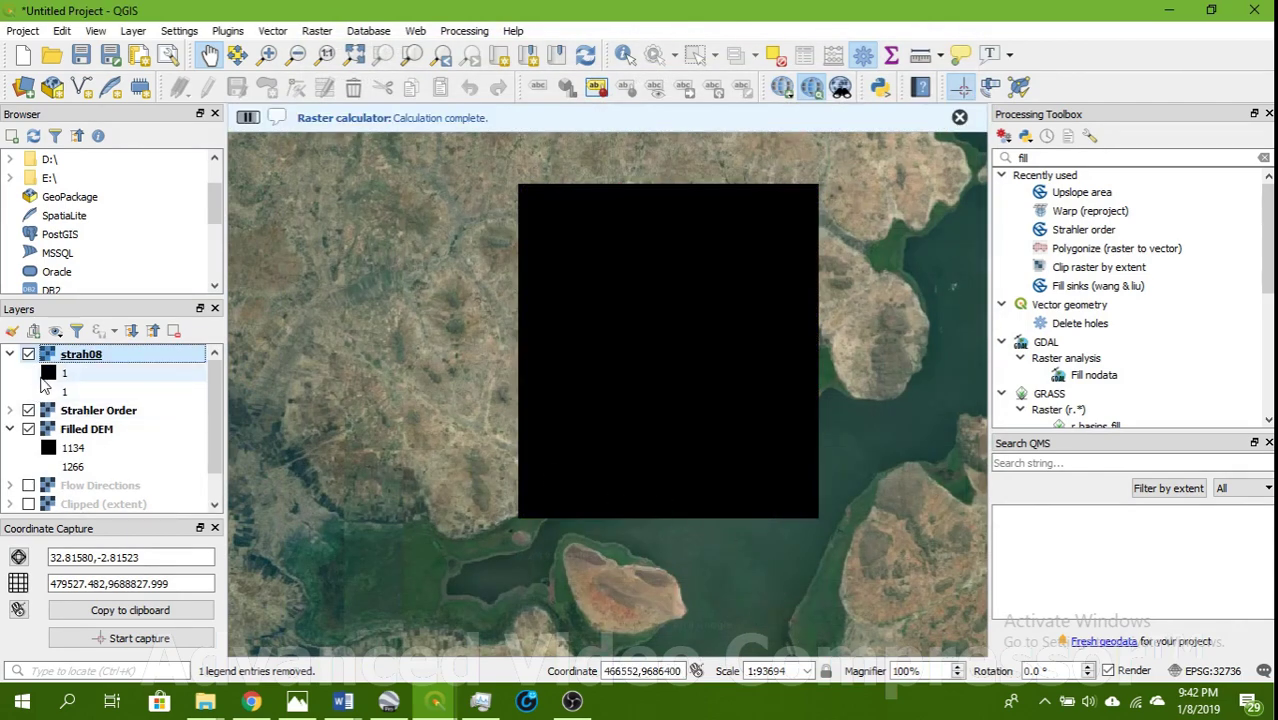
Remove the strah08 layer from the project
scroll(498, 345, "down", 1)
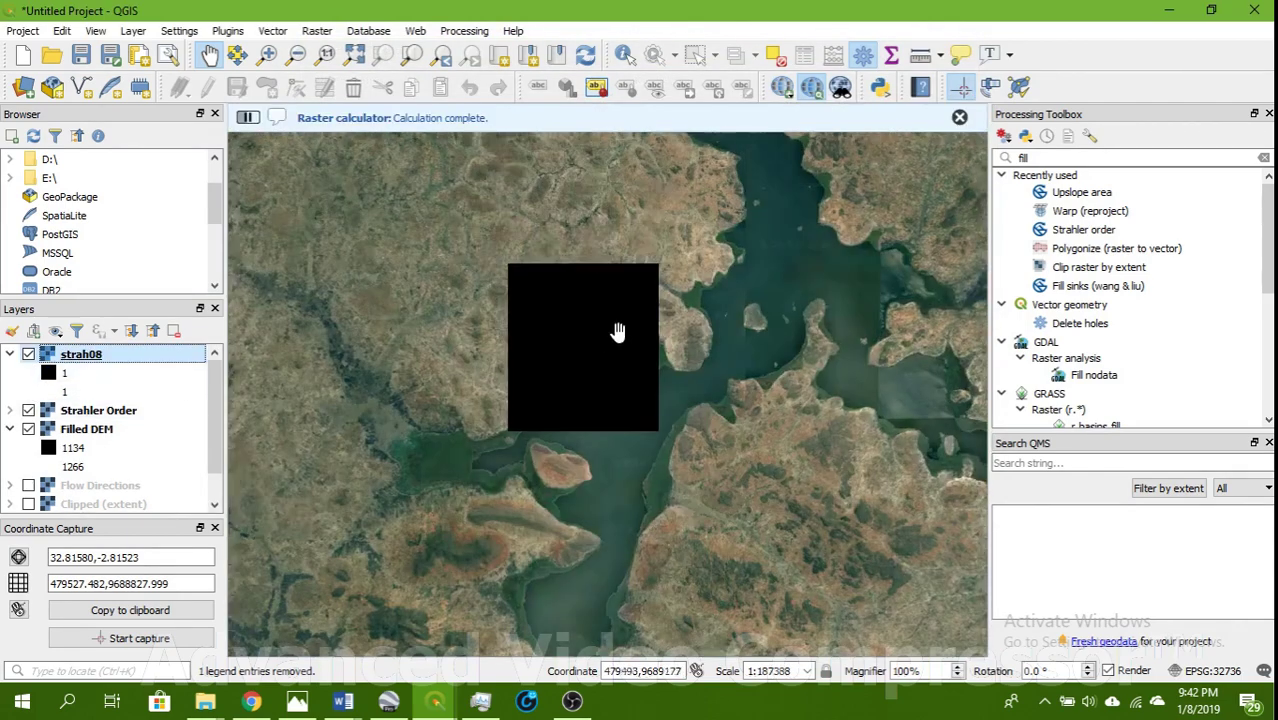
right_click(70, 355)
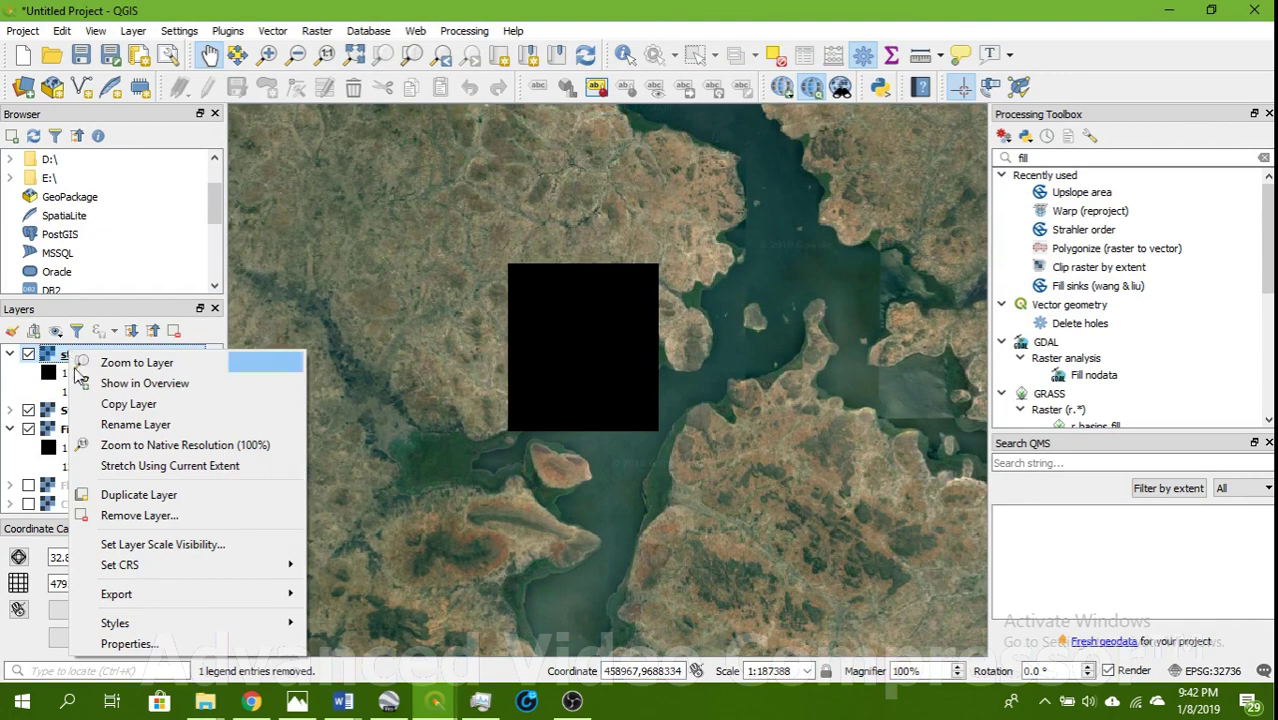
left_click(132, 517)
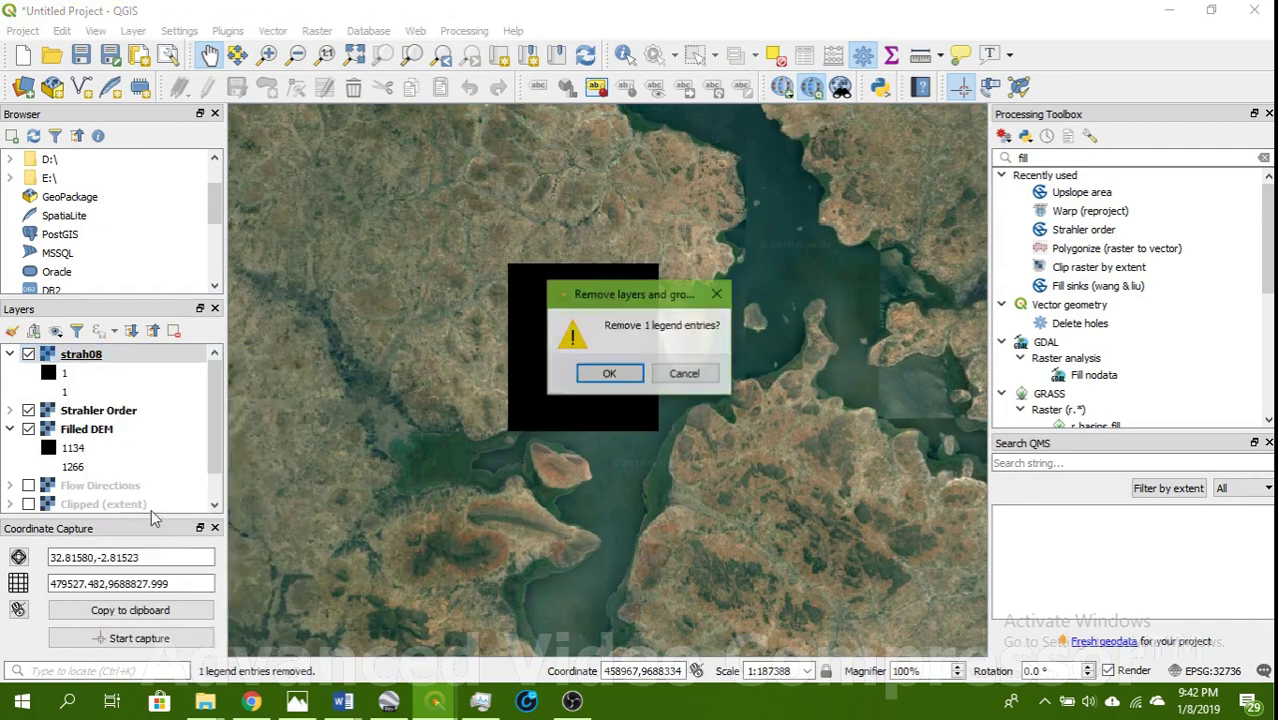
left_click(605, 375)
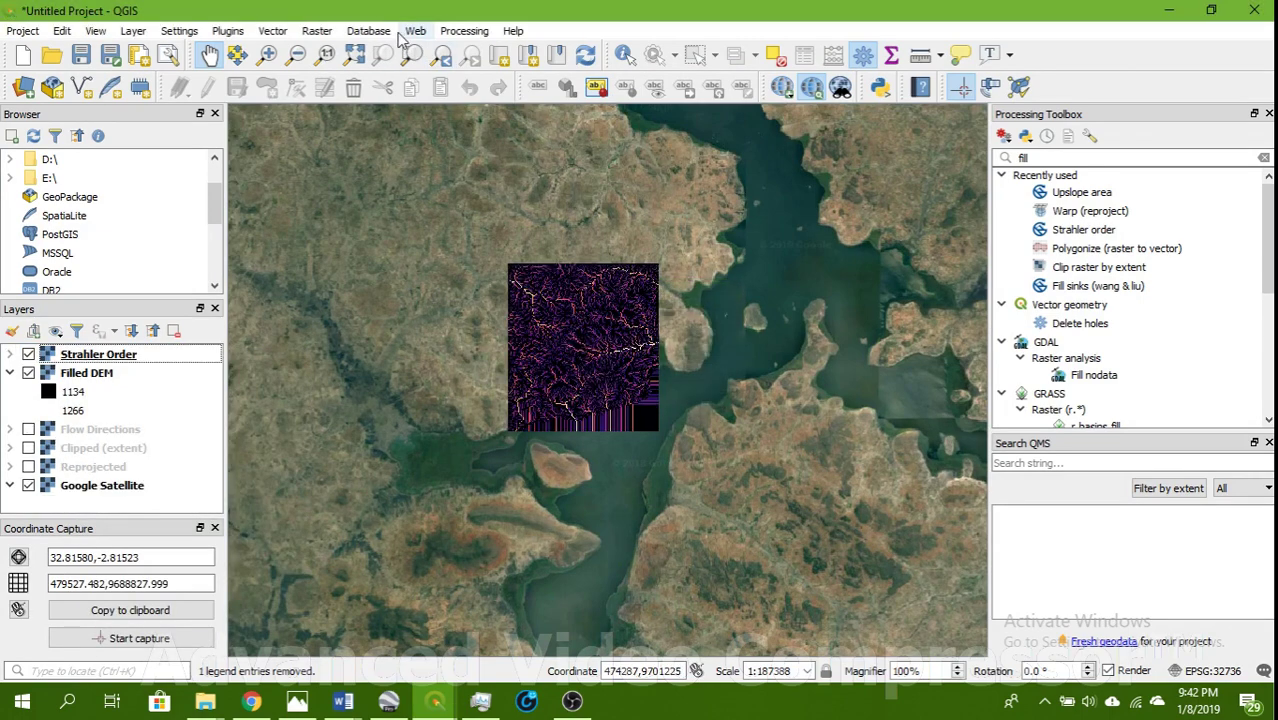
Start a new Raster Calculator computation with the expression "Strahler Order@1" > 5
left_click(312, 32)
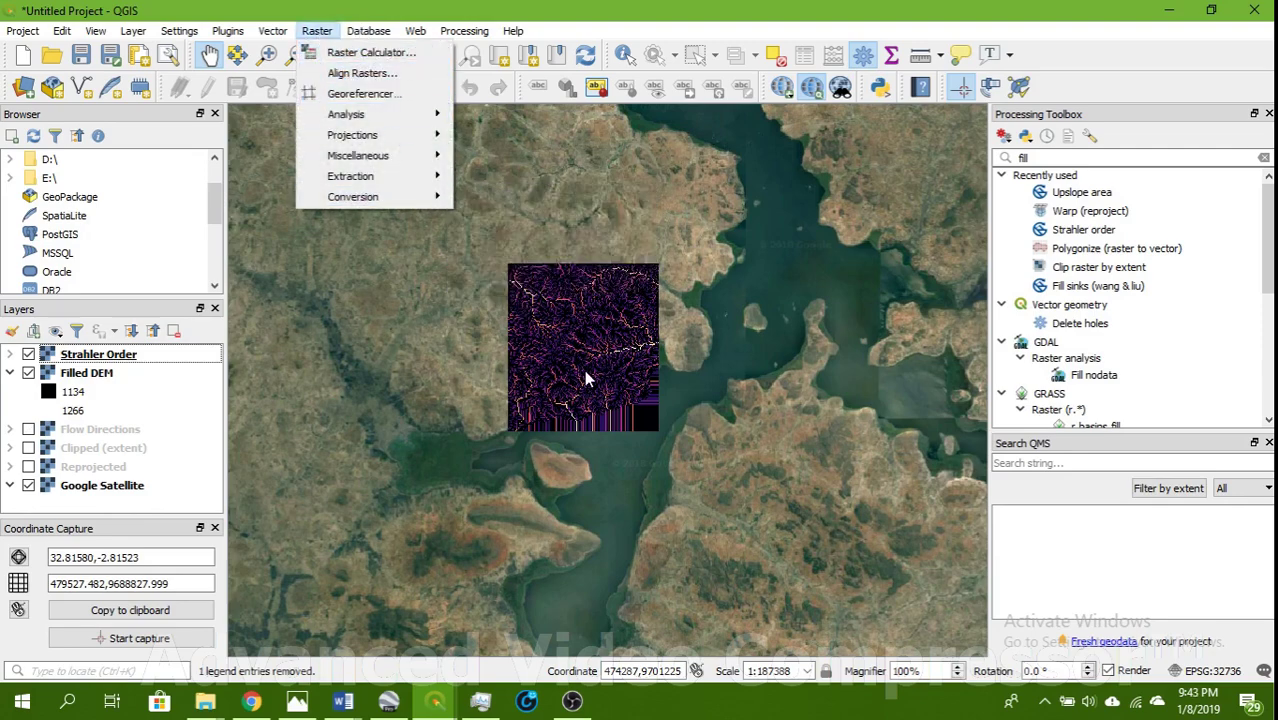
left_click(365, 52)
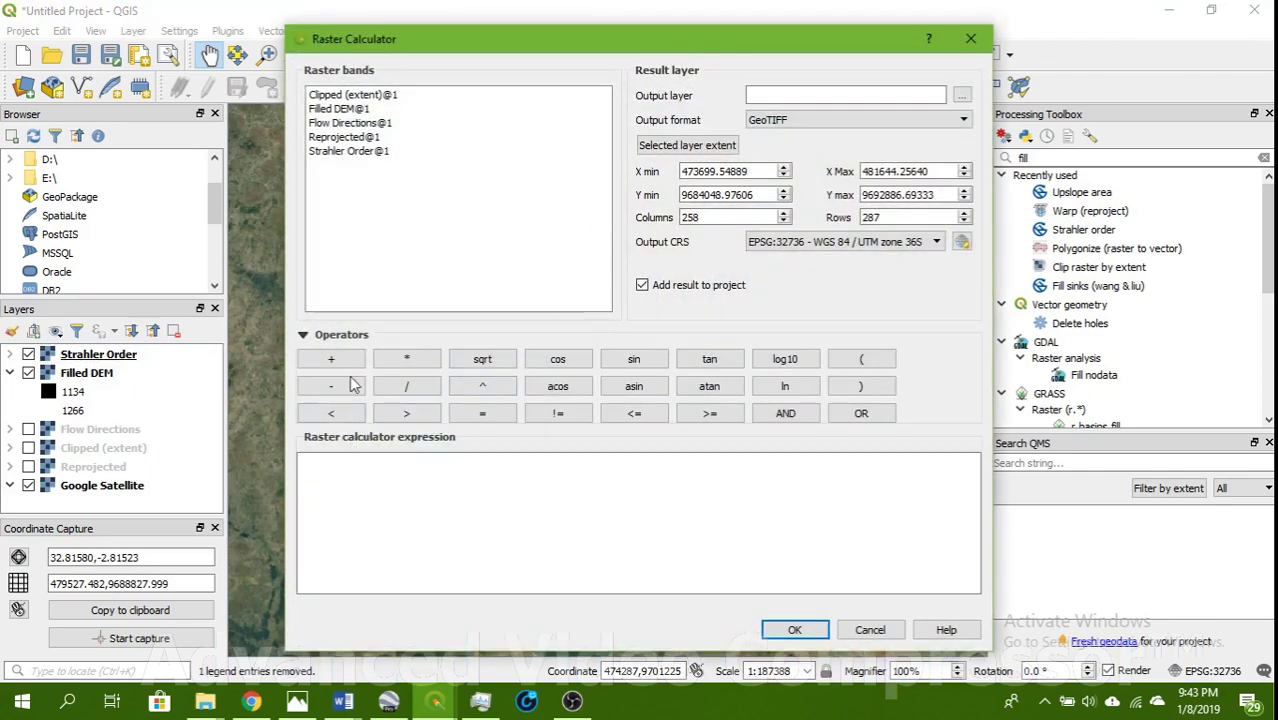
double_click(336, 152)
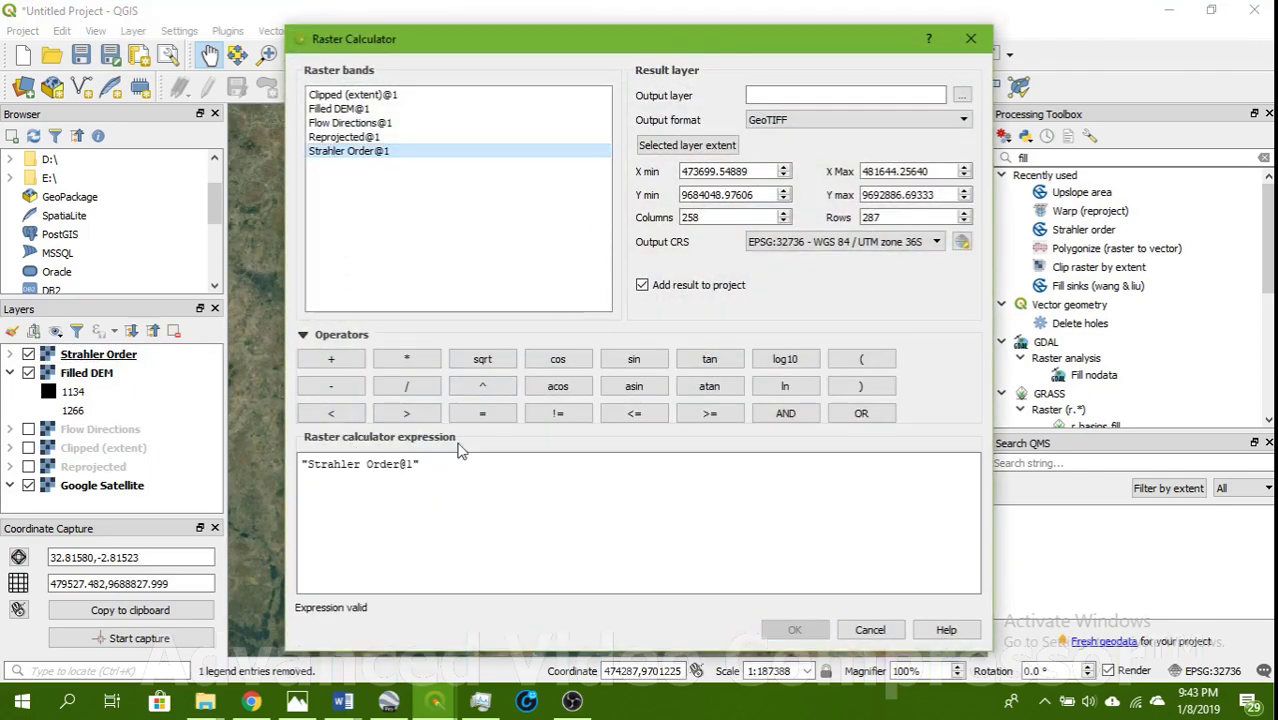
left_click(347, 416)
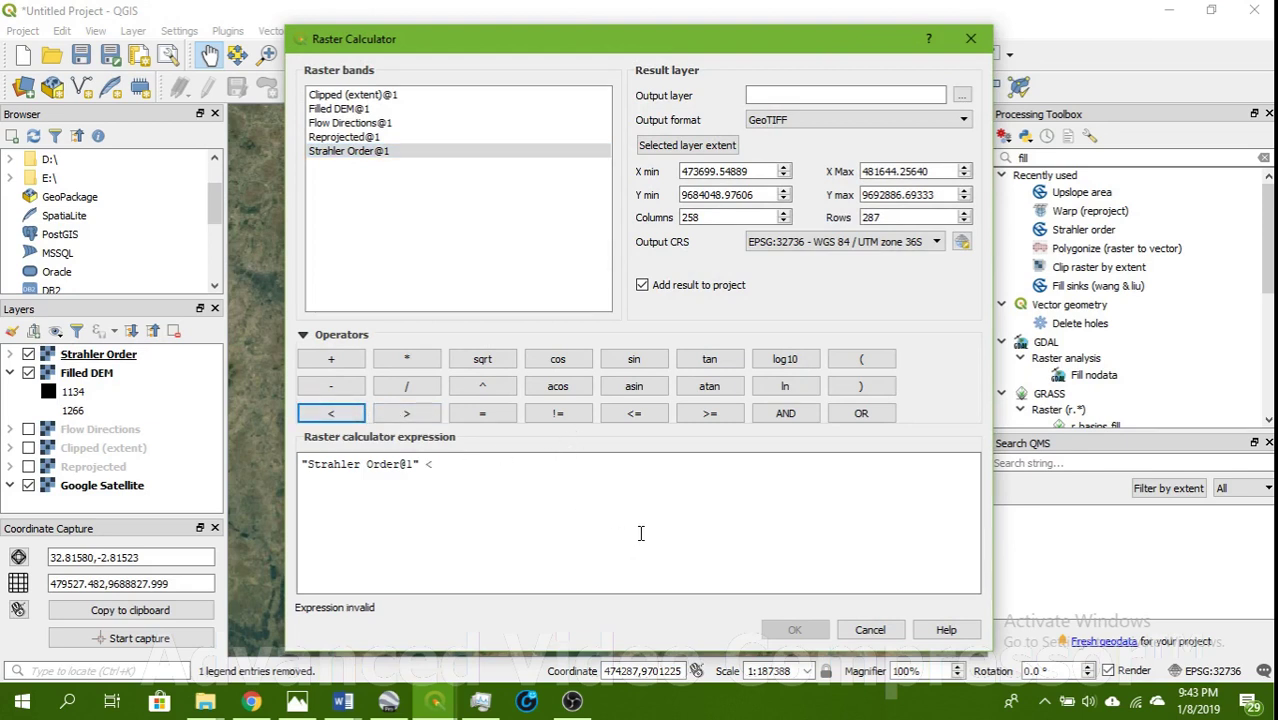
left_click(487, 477)
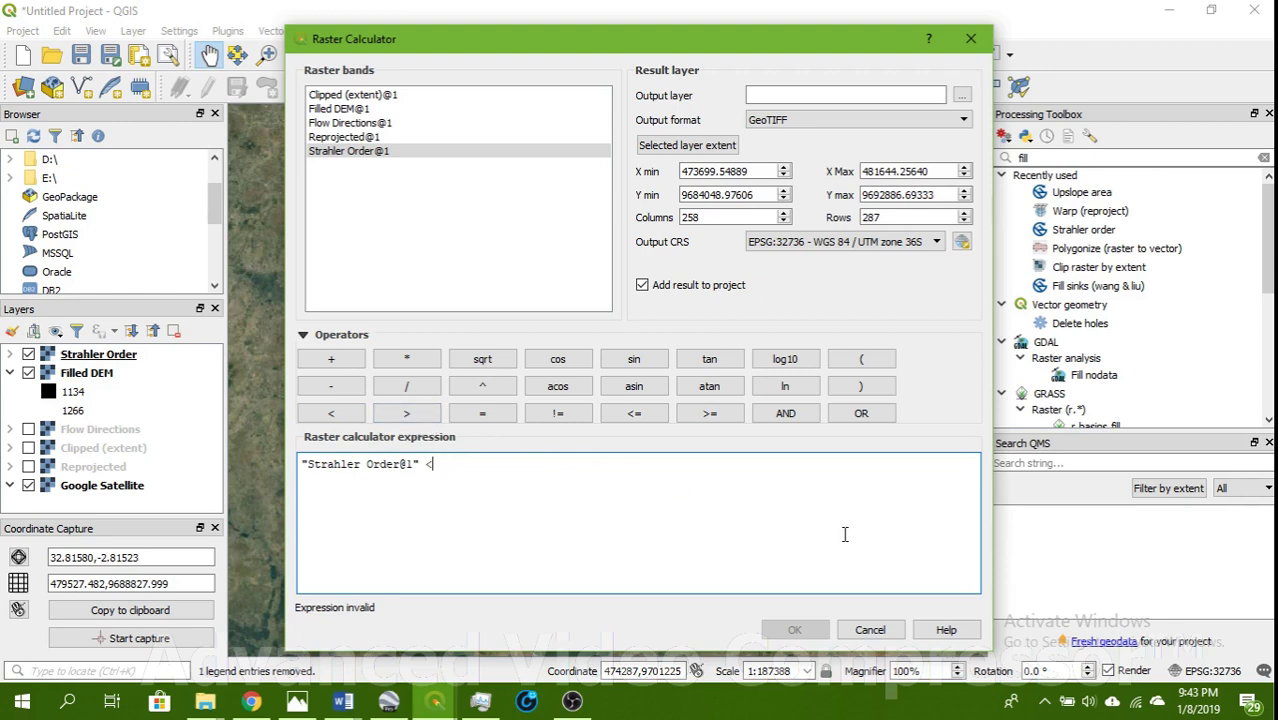
key("BackSpace")
left_click(407, 413)
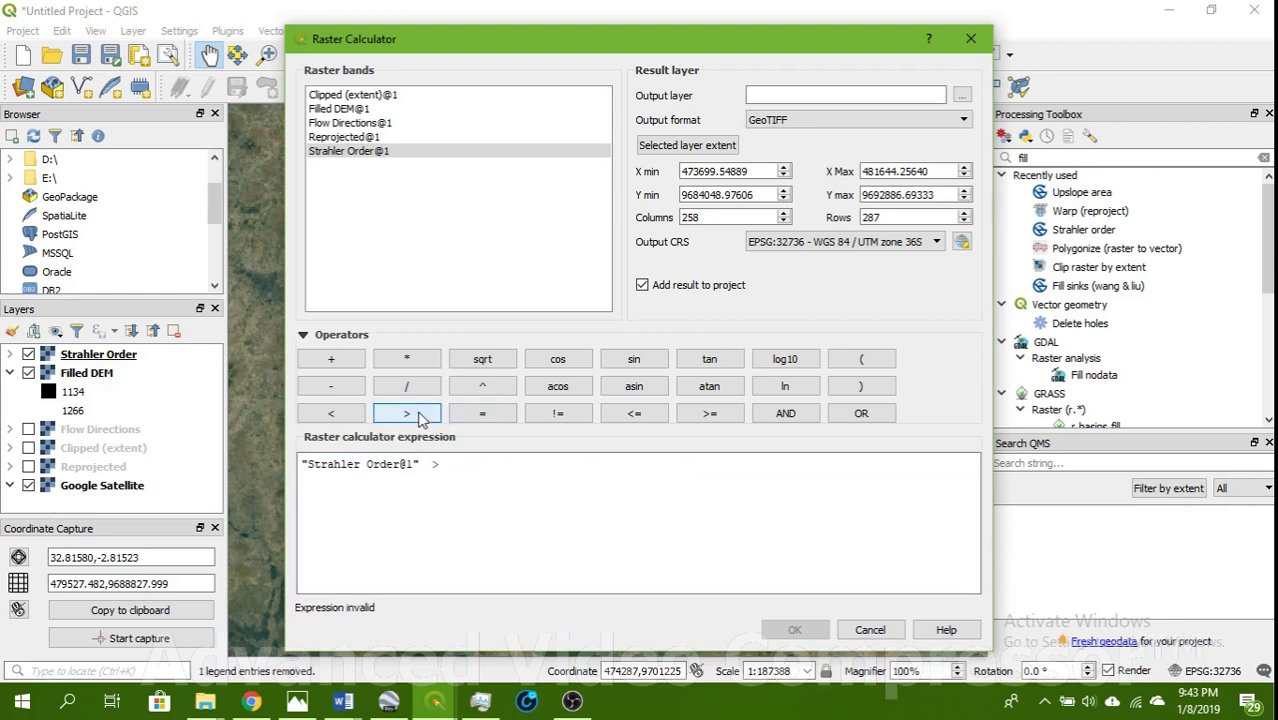
left_click(478, 465)
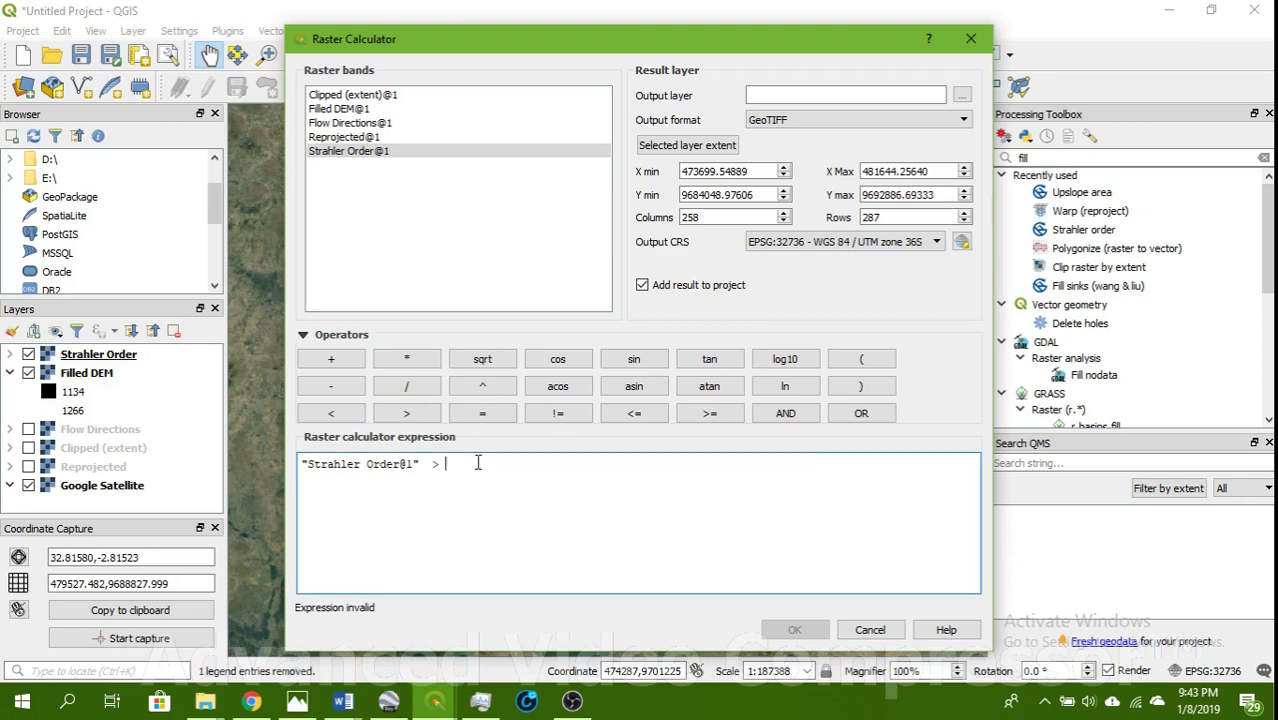
type("5")
Set the output layer to str5 in the project's desktop folder and run the raster calculation
left_click(962, 96)
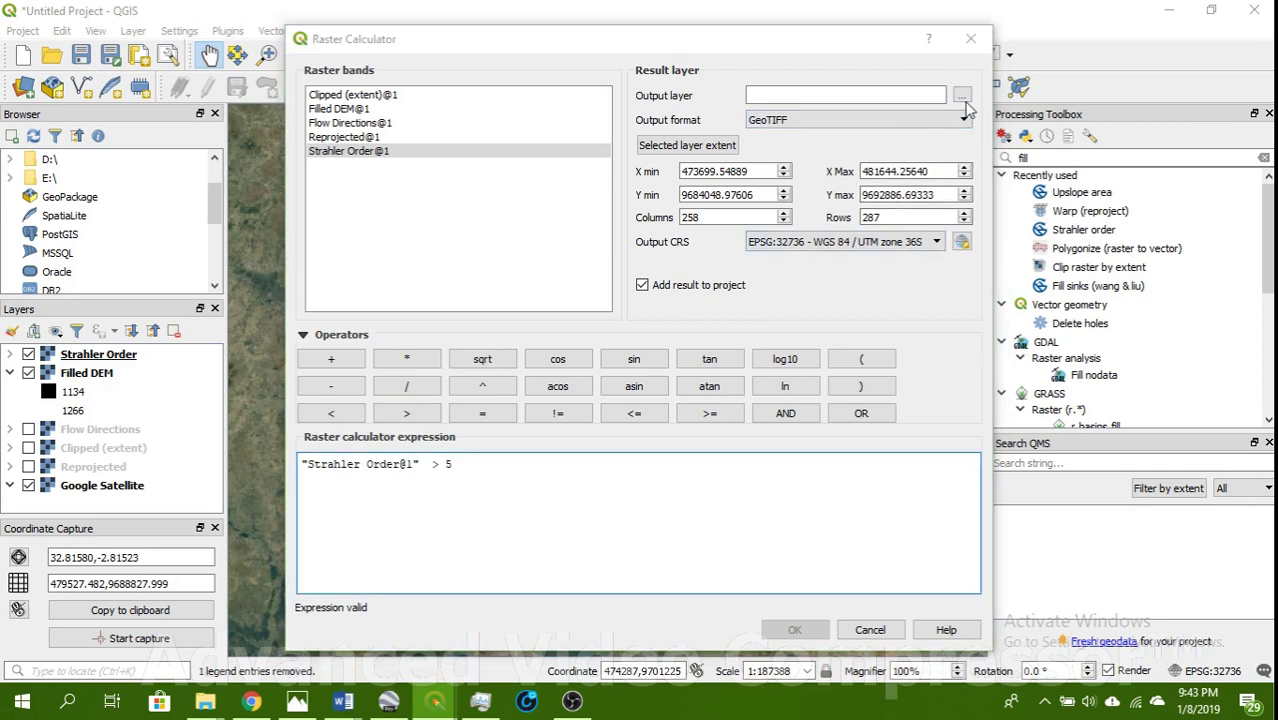
type("str")
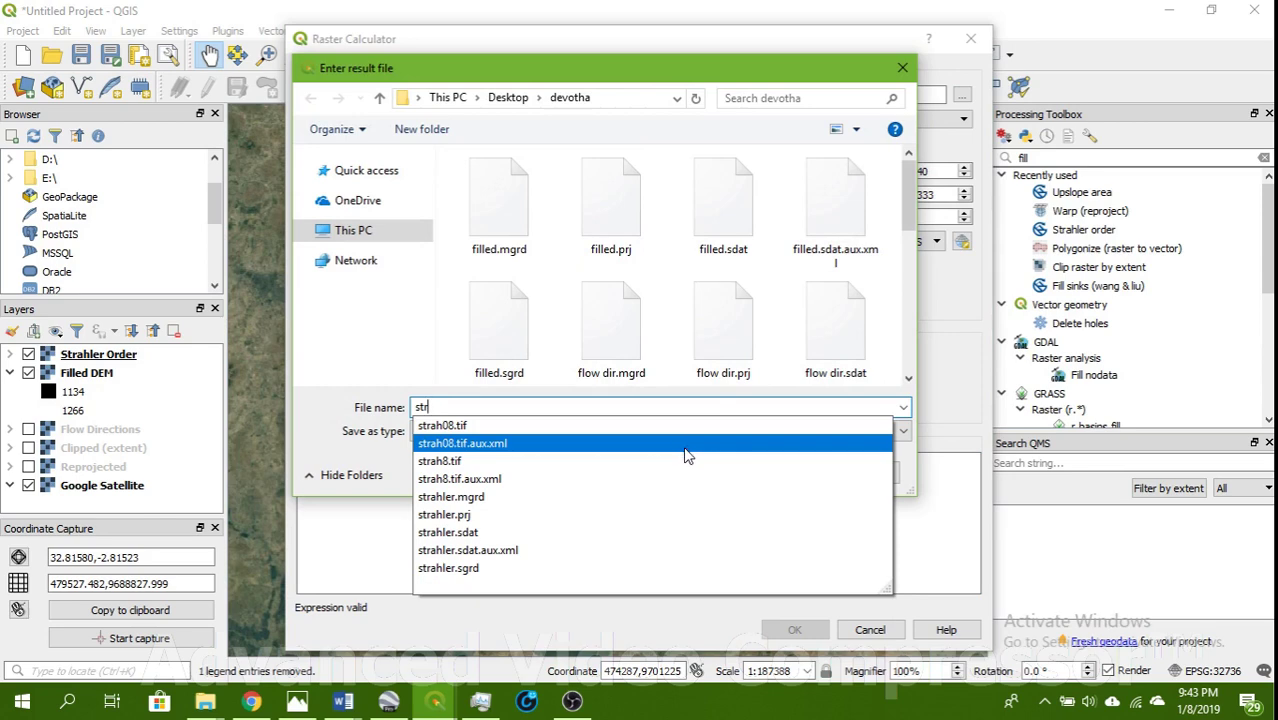
type("5")
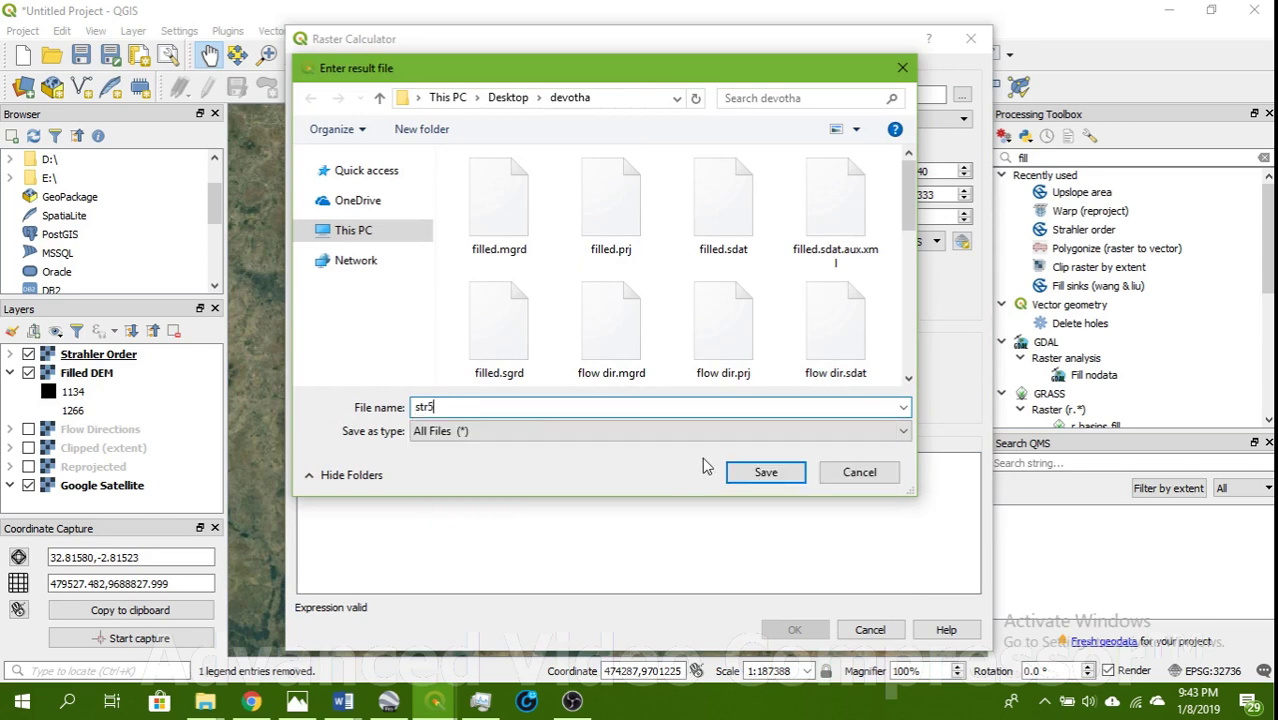
left_click(768, 471)
left_click(810, 629)
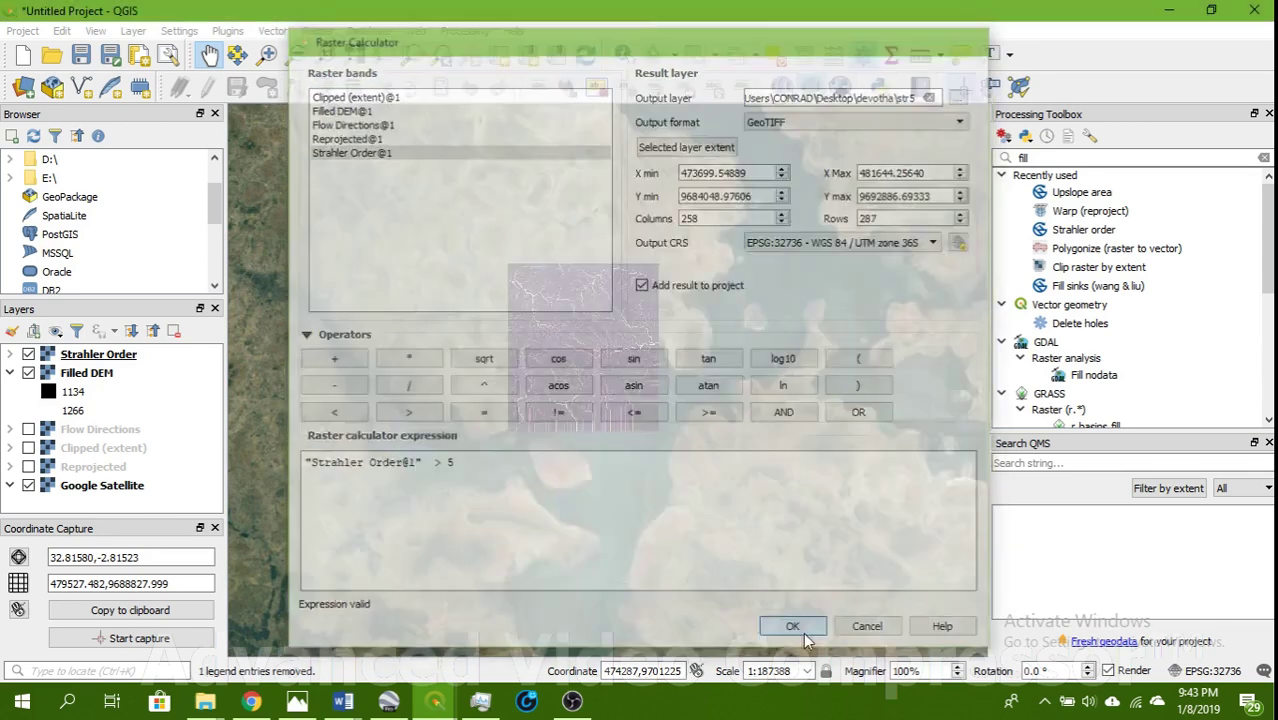
Start another Raster Calculator computation with the expression "Strahler Order@1" > 4
scroll(567, 357, "up", 2)
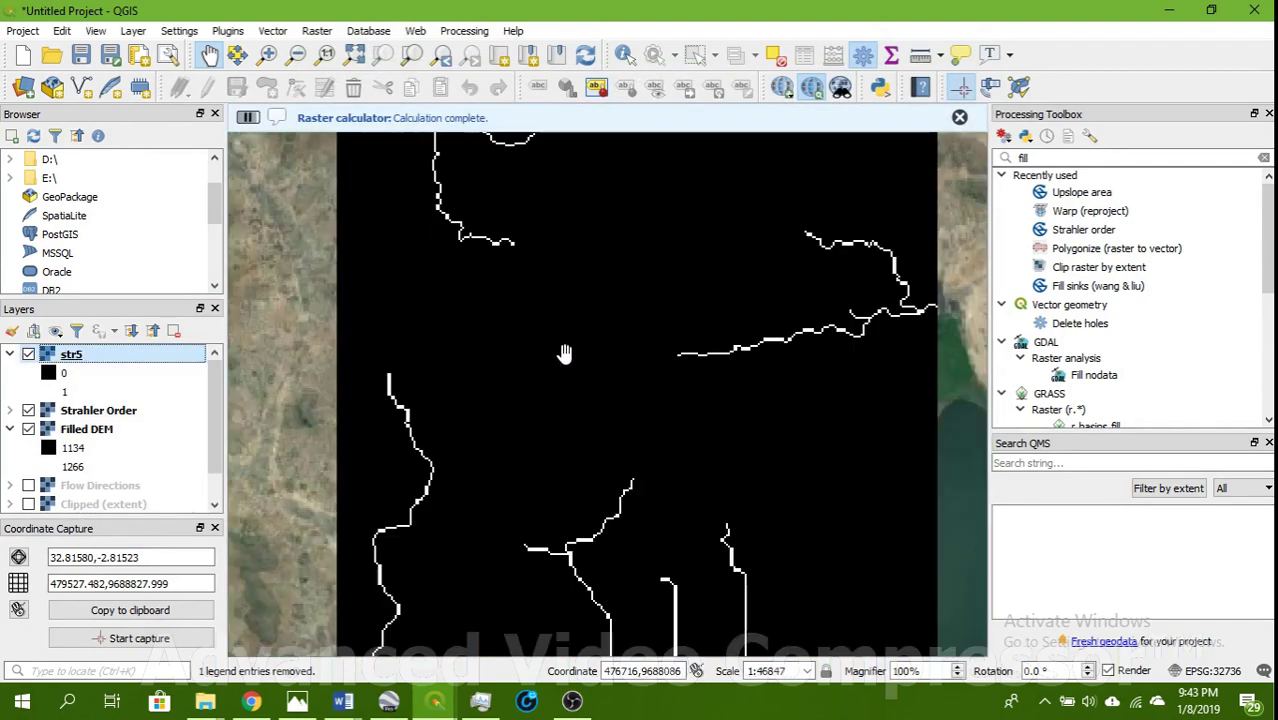
scroll(600, 345, "down", 1)
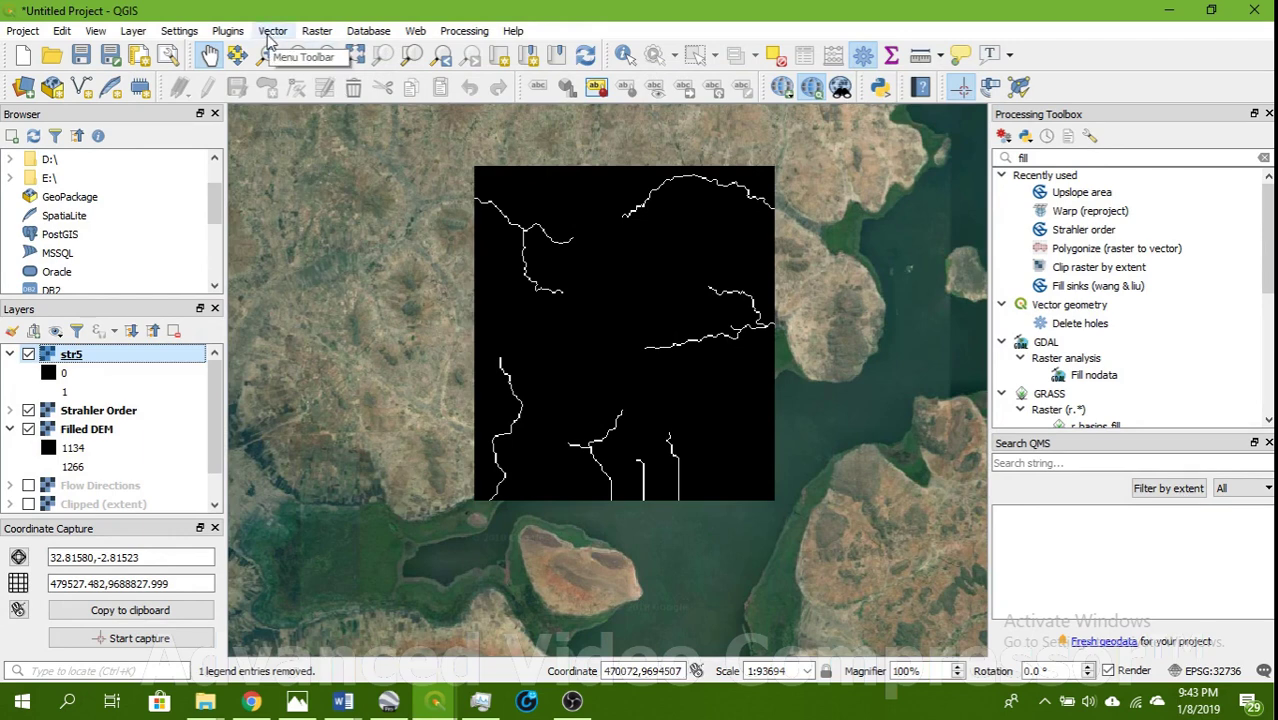
left_click(320, 31)
left_click(335, 51)
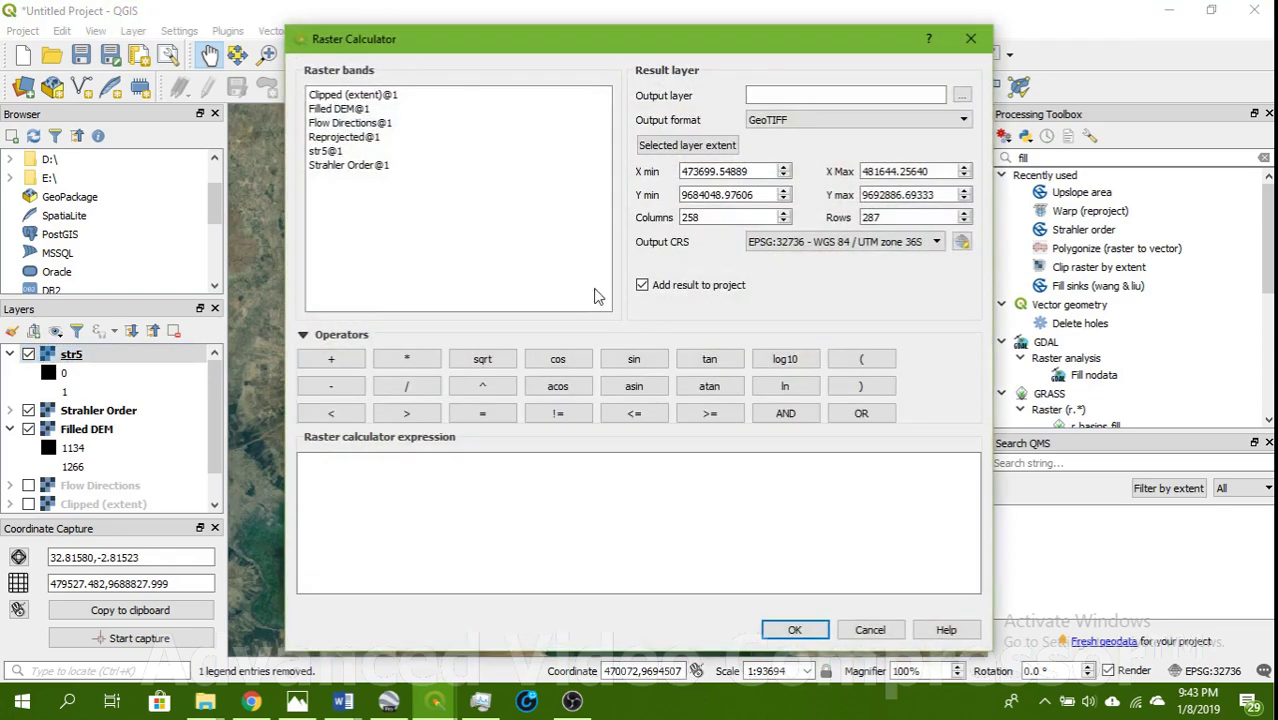
double_click(340, 165)
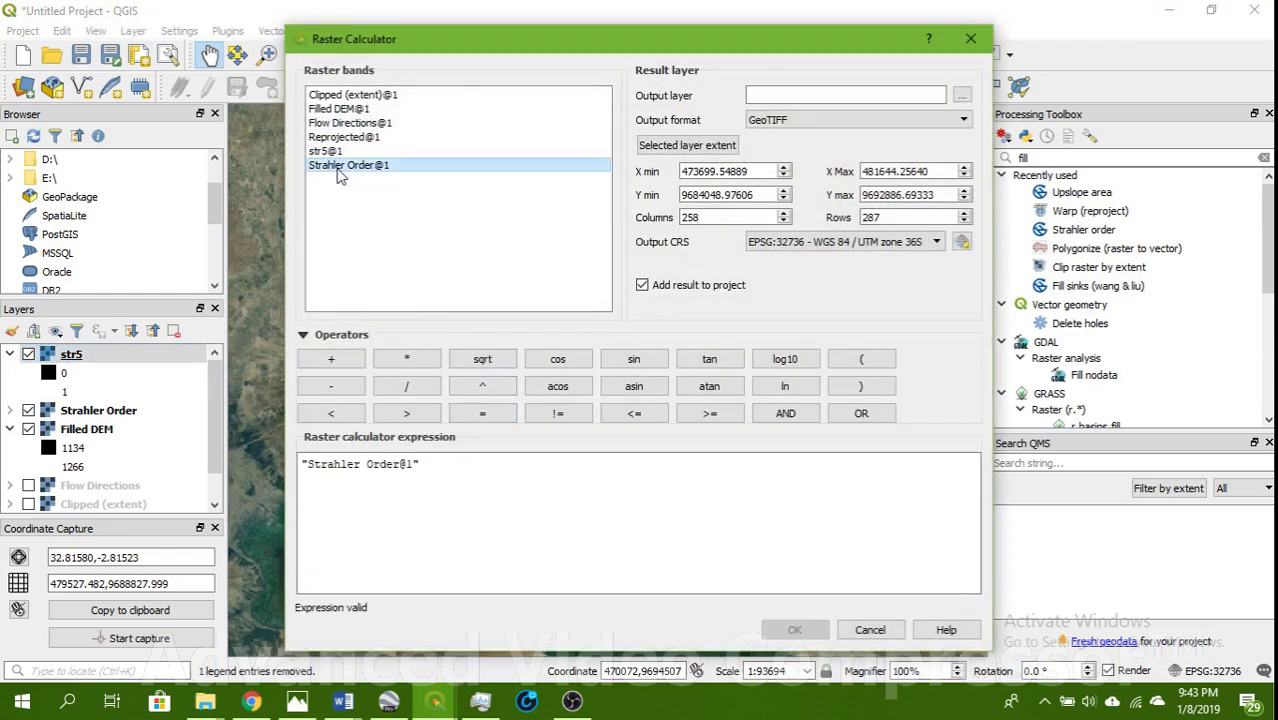
left_click(425, 414)
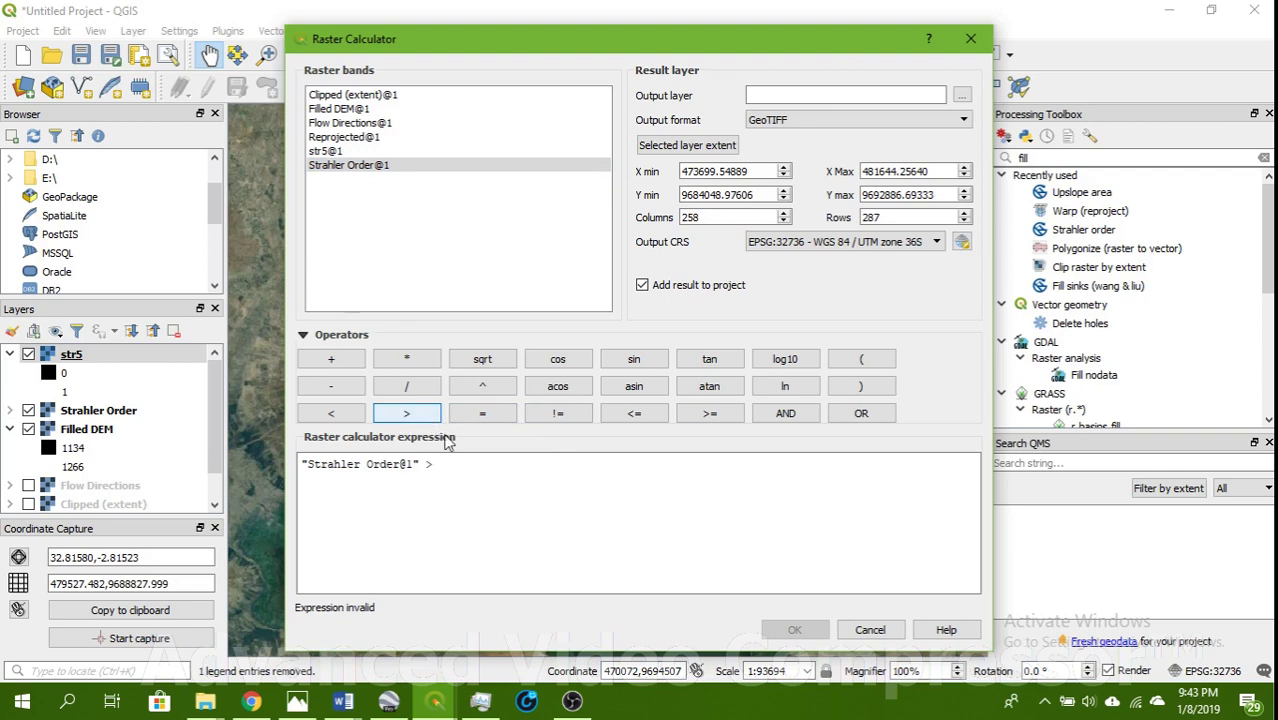
left_click(527, 480)
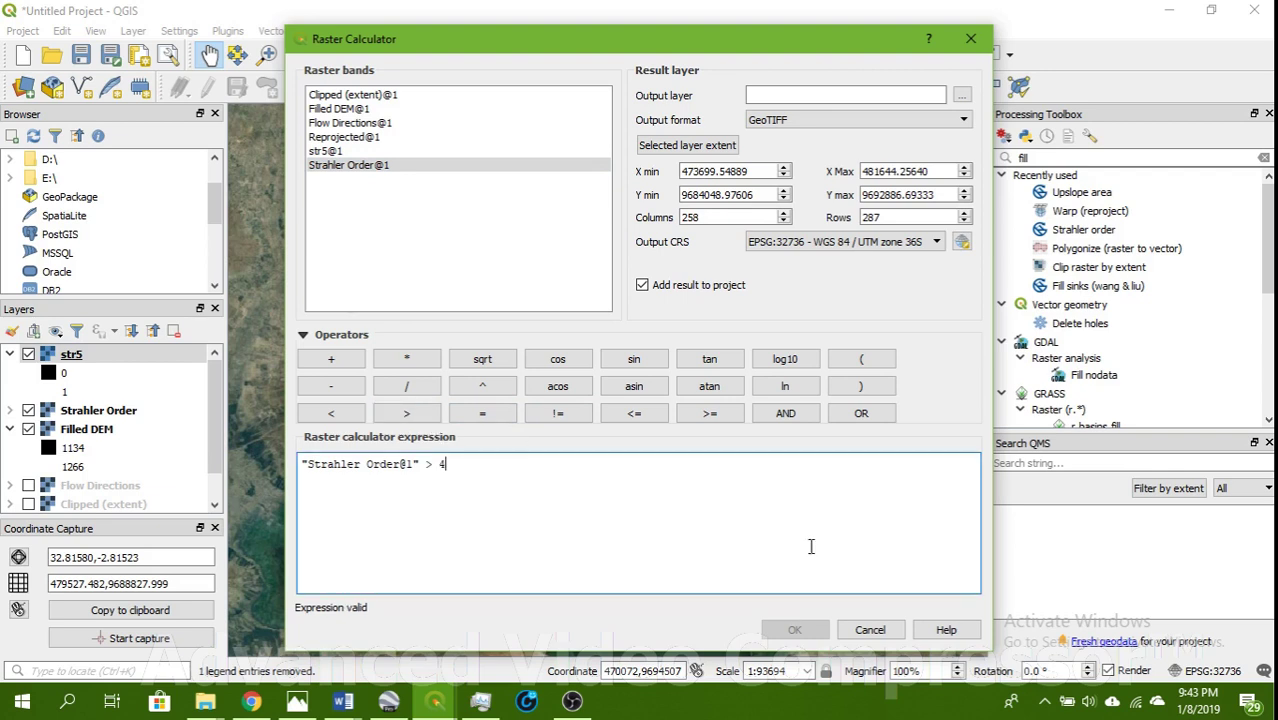
Set the output layer to str4 in the project's desktop folder and run the raster calculation
left_click(960, 96)
type("st")
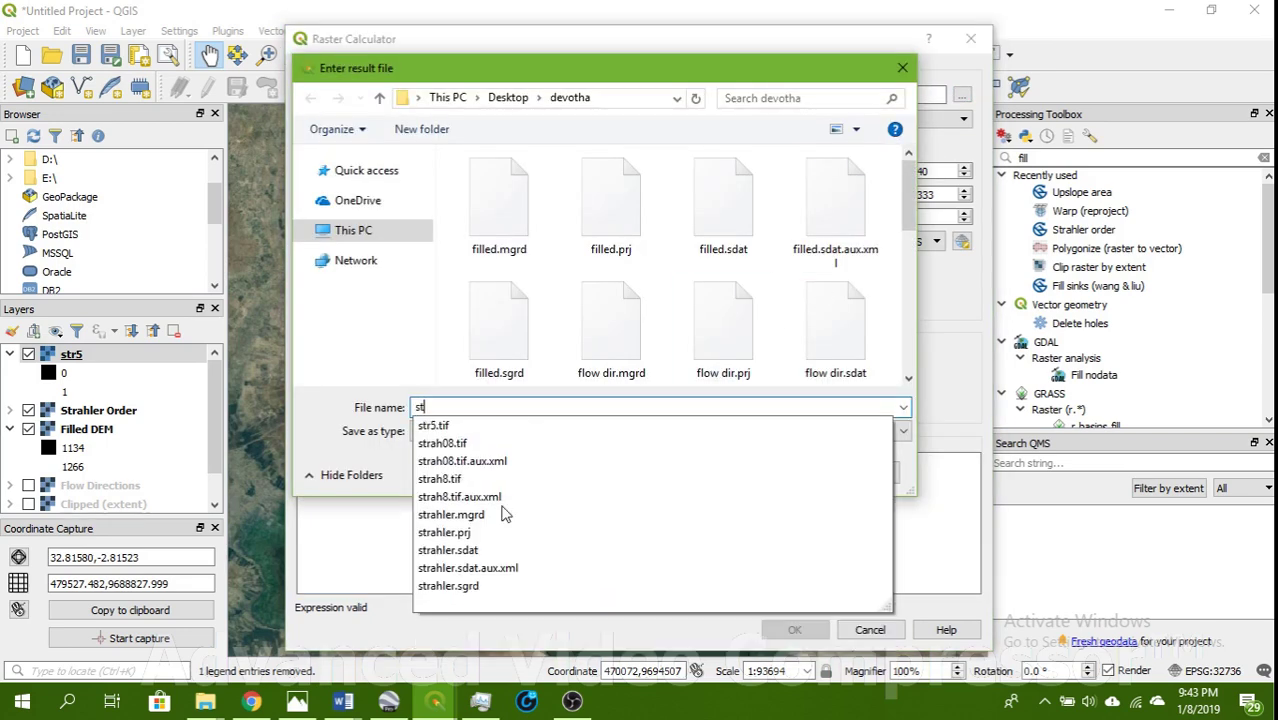
type("r4")
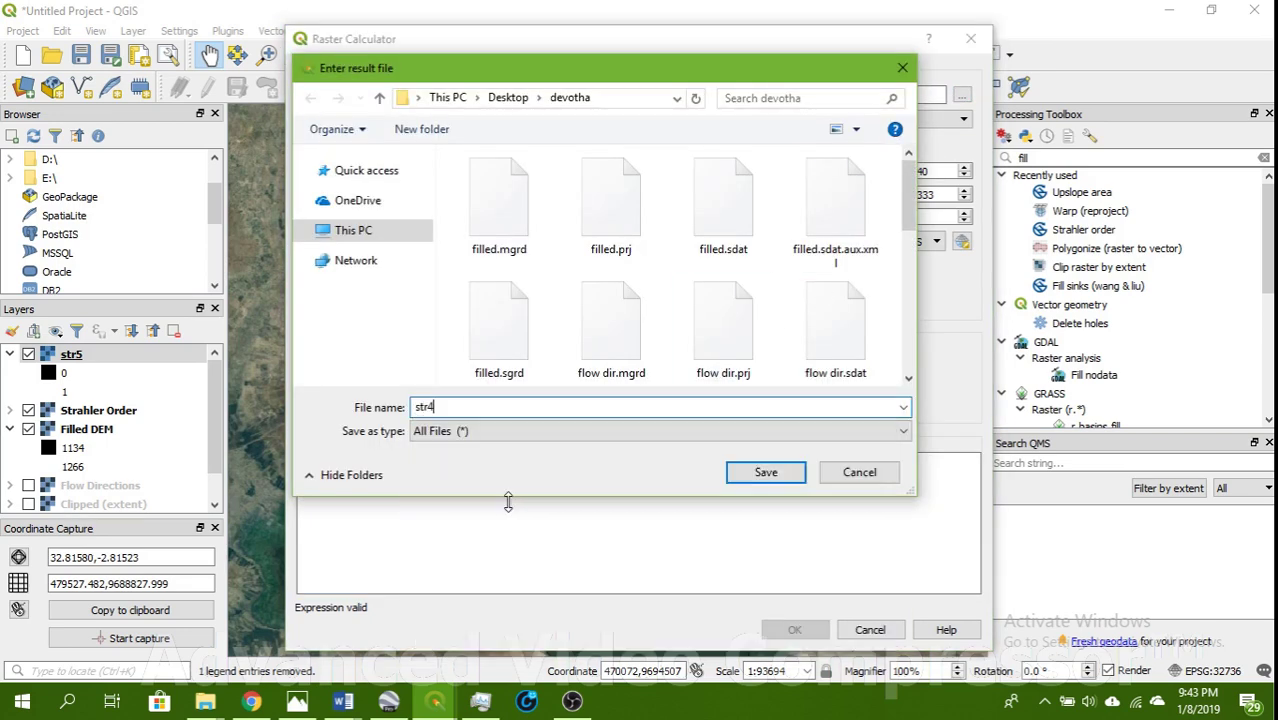
left_click(760, 480)
left_click(806, 630)
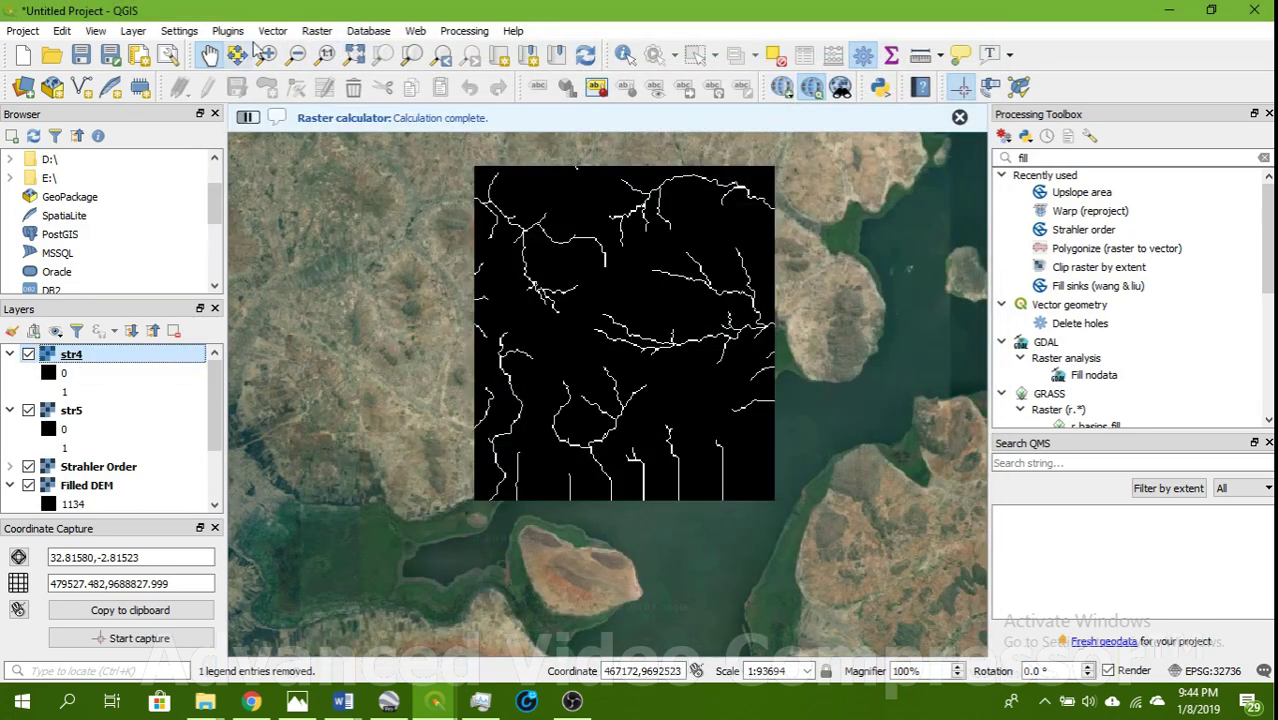
Start another Raster Calculator computation with the expression "Strahler Order@1" > 3
left_click(335, 37)
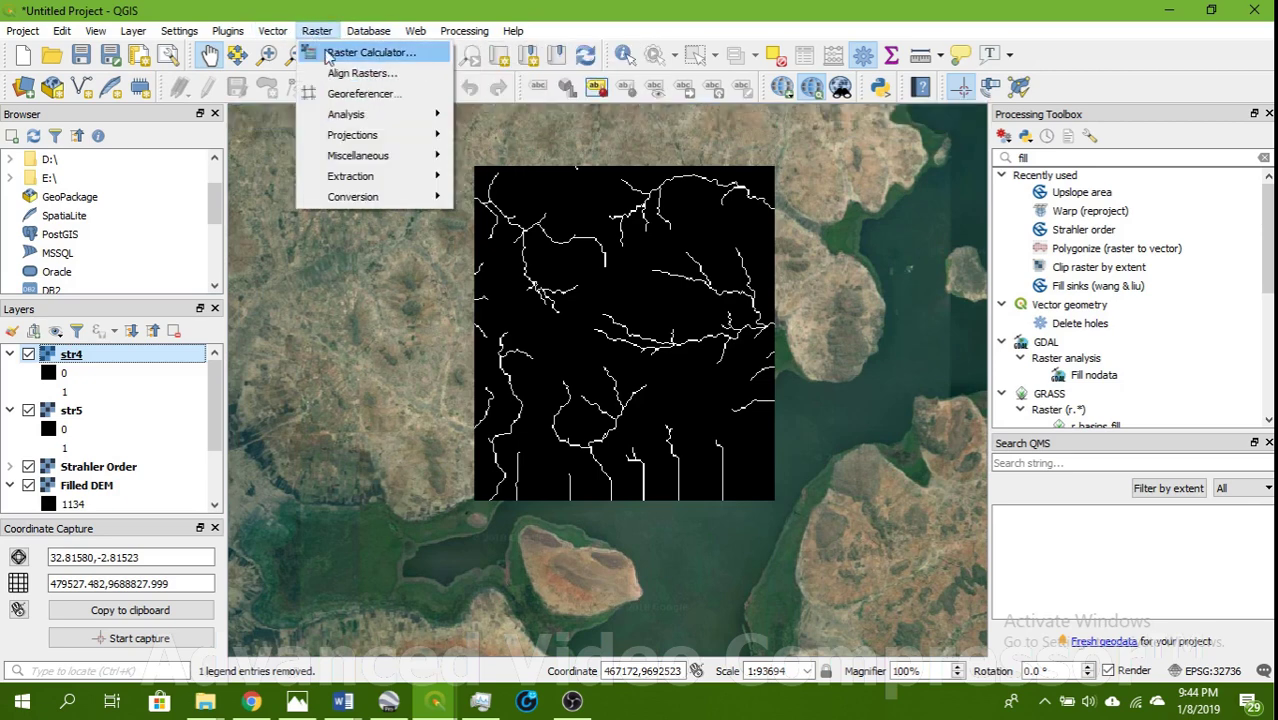
left_click(365, 52)
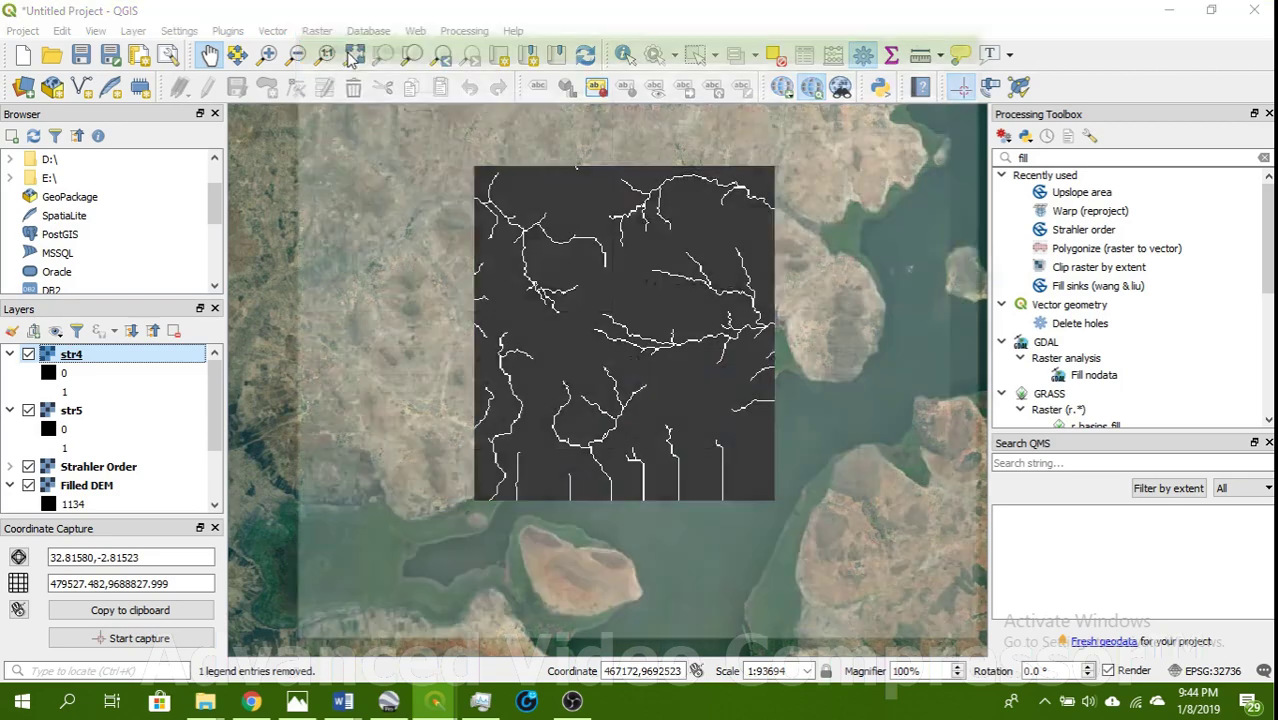
left_click(340, 179)
double_click(340, 179)
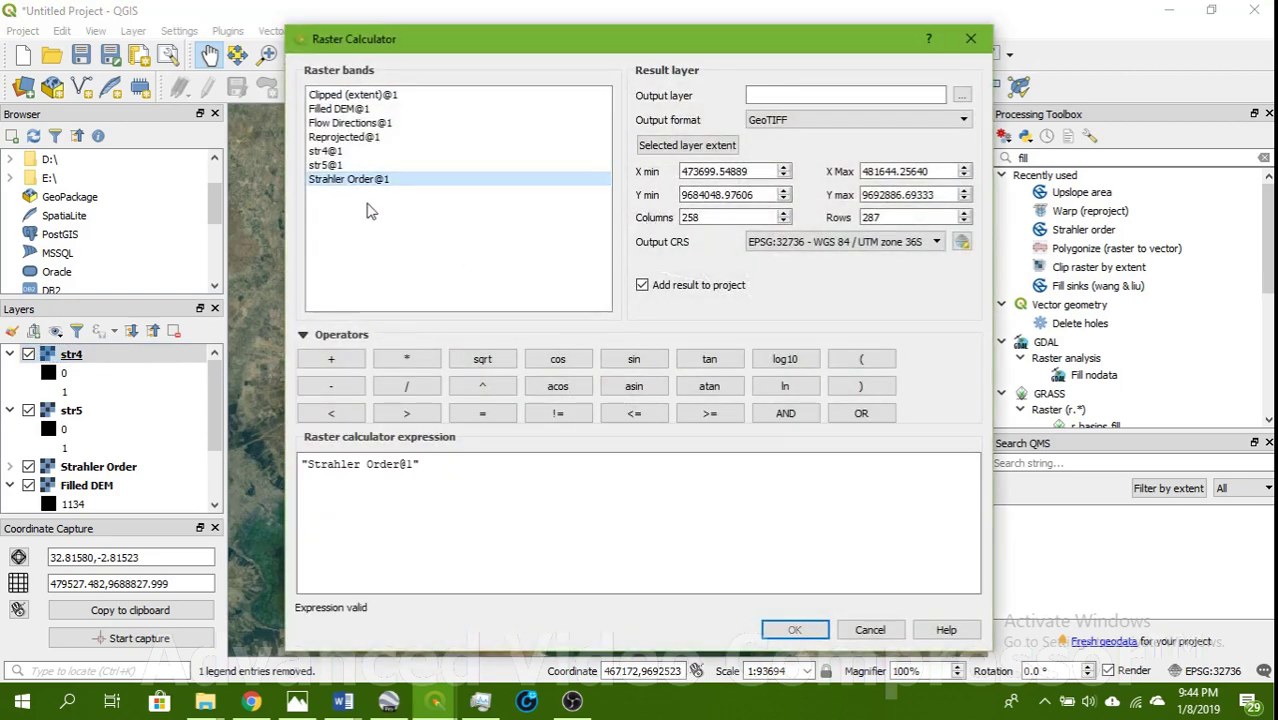
left_click(410, 413)
left_click(535, 472)
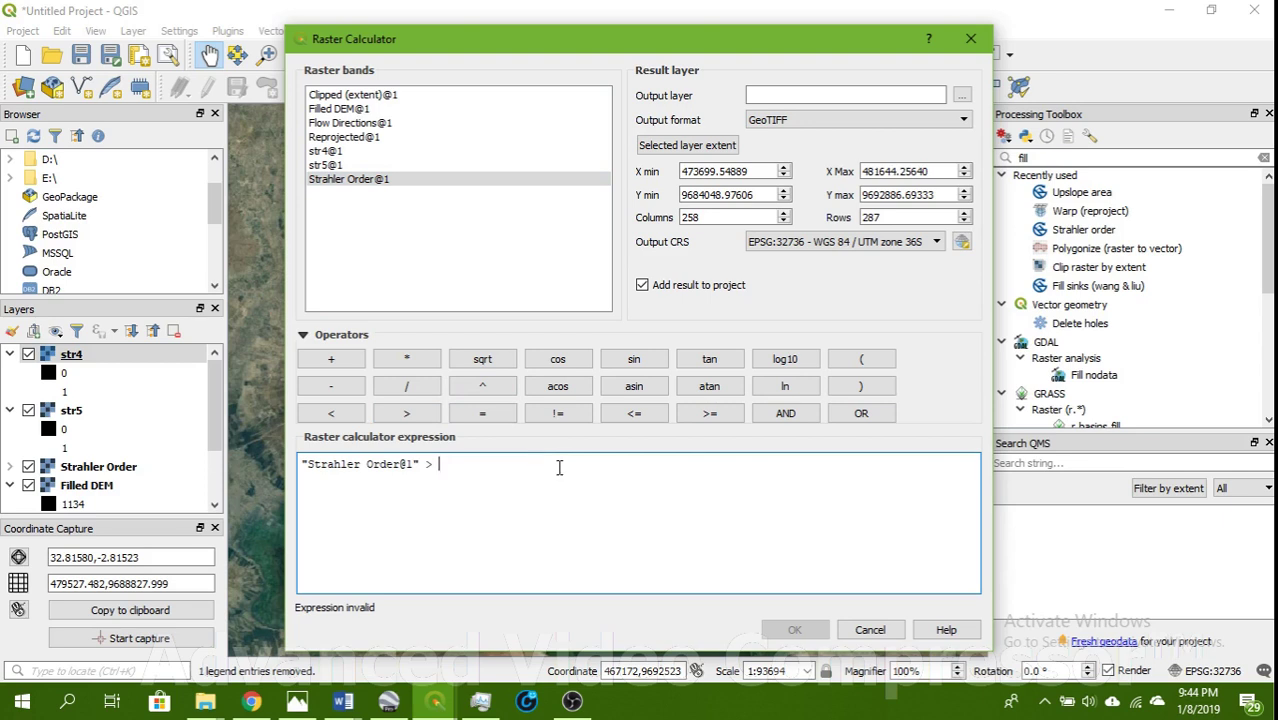
type("3")
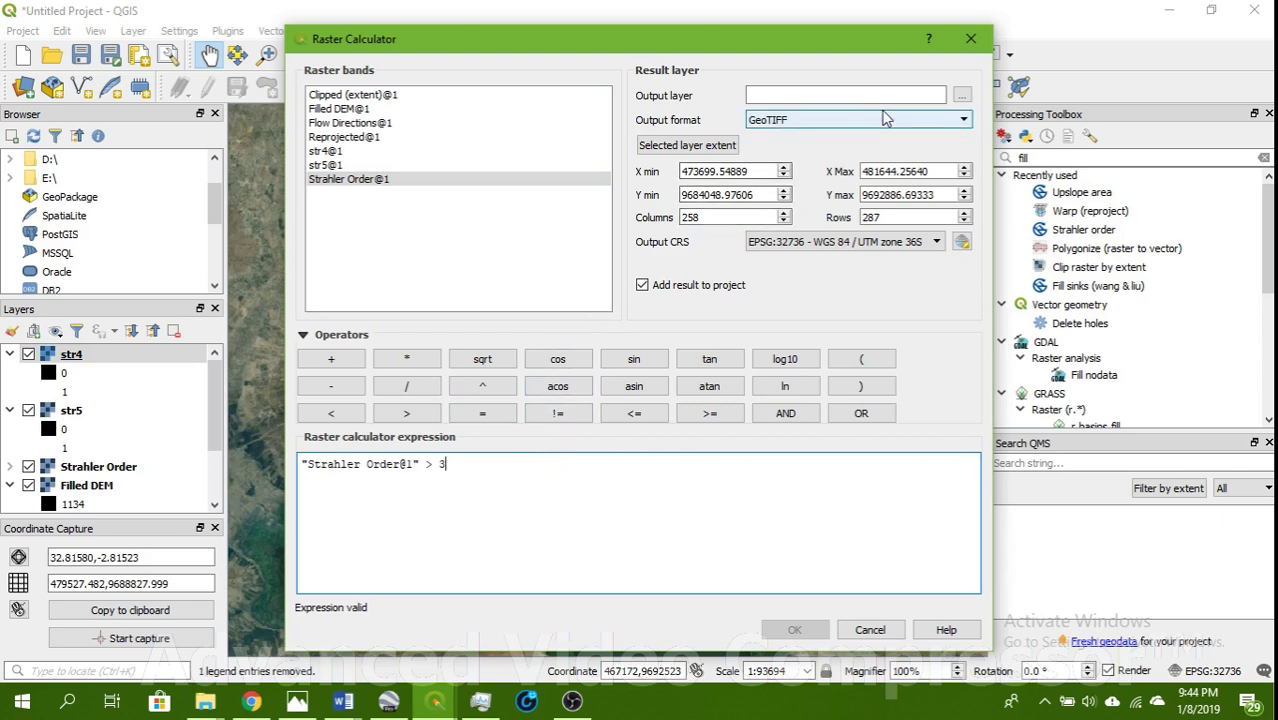
Set the output layer to str3 in the project's desktop folder and run the raster calculation
left_click(962, 96)
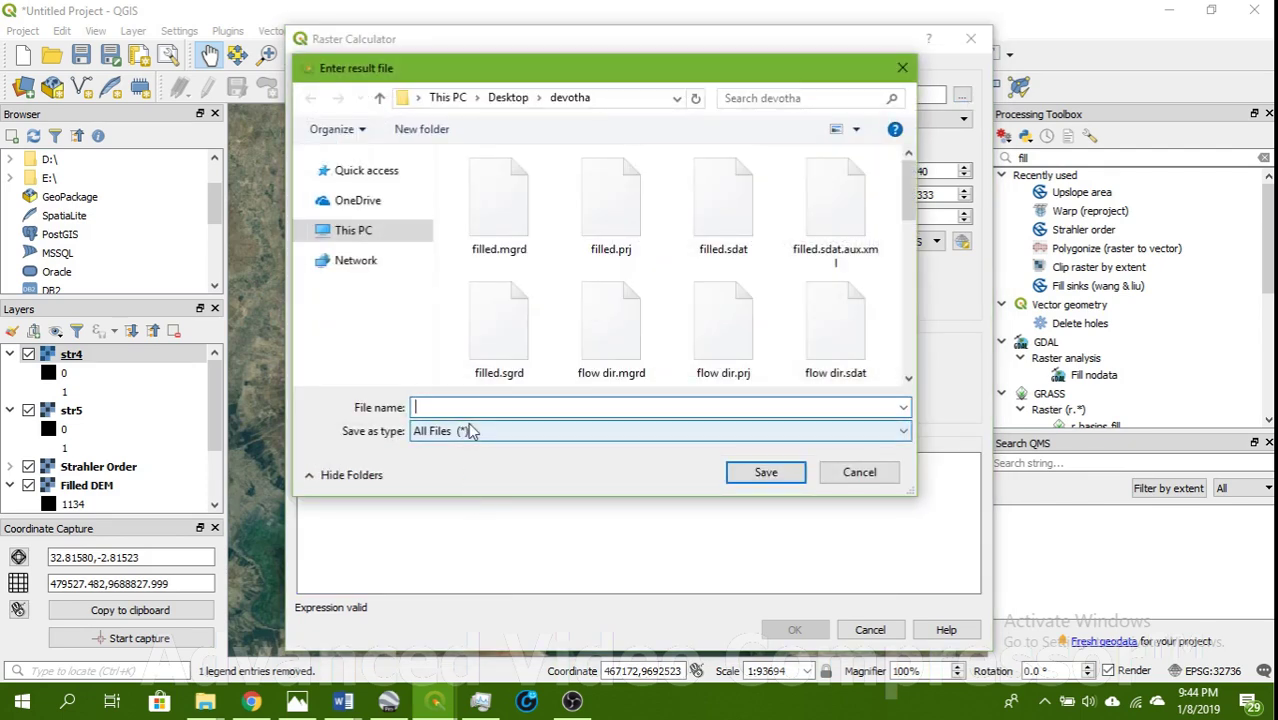
type("st")
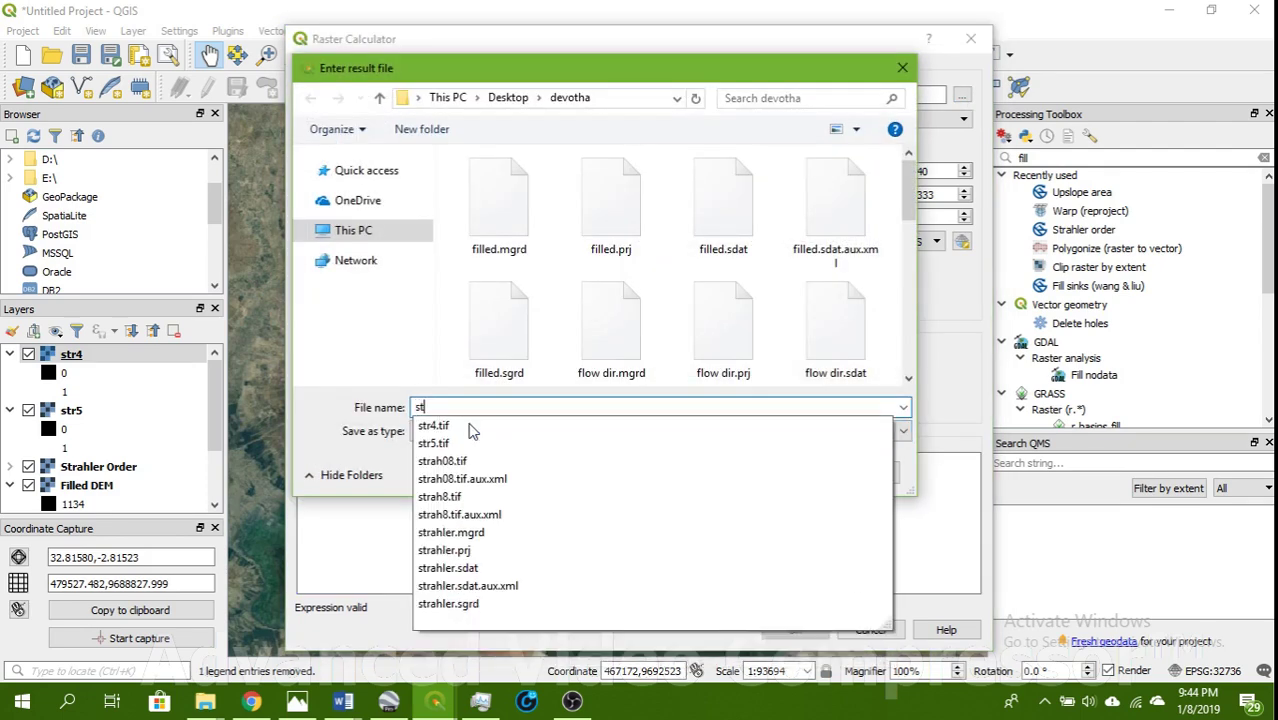
type("r3")
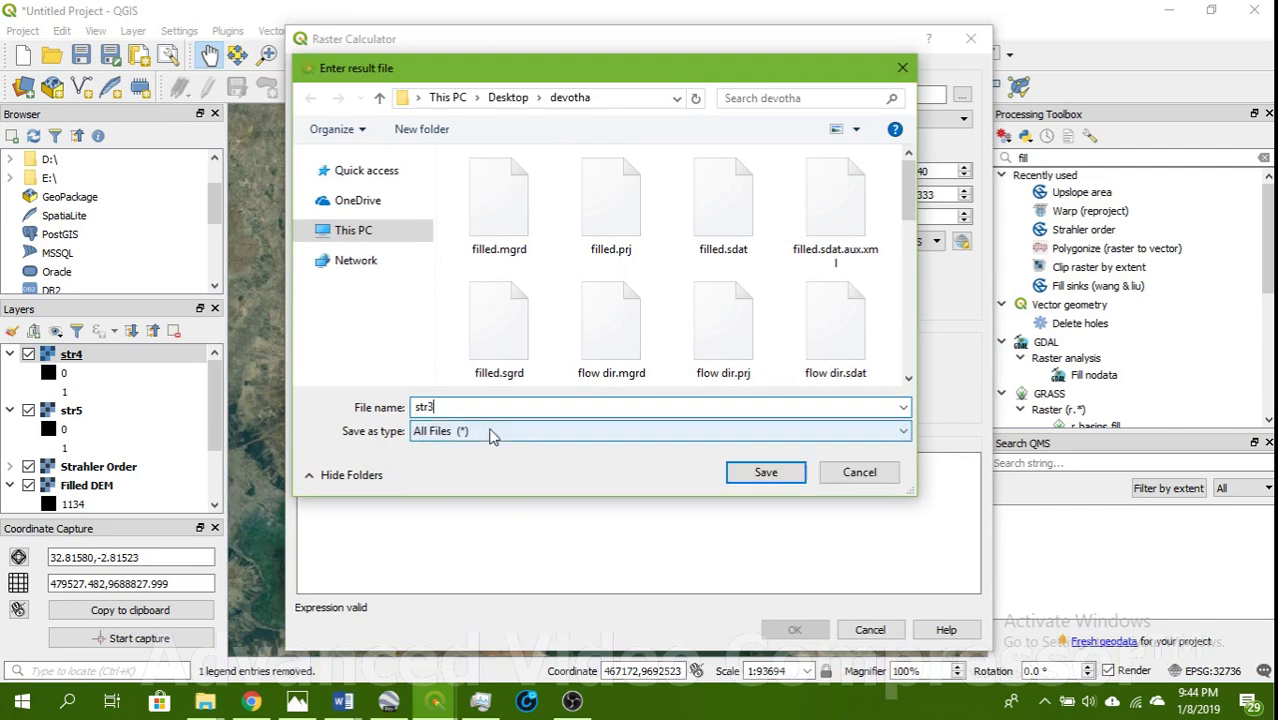
left_click(787, 479)
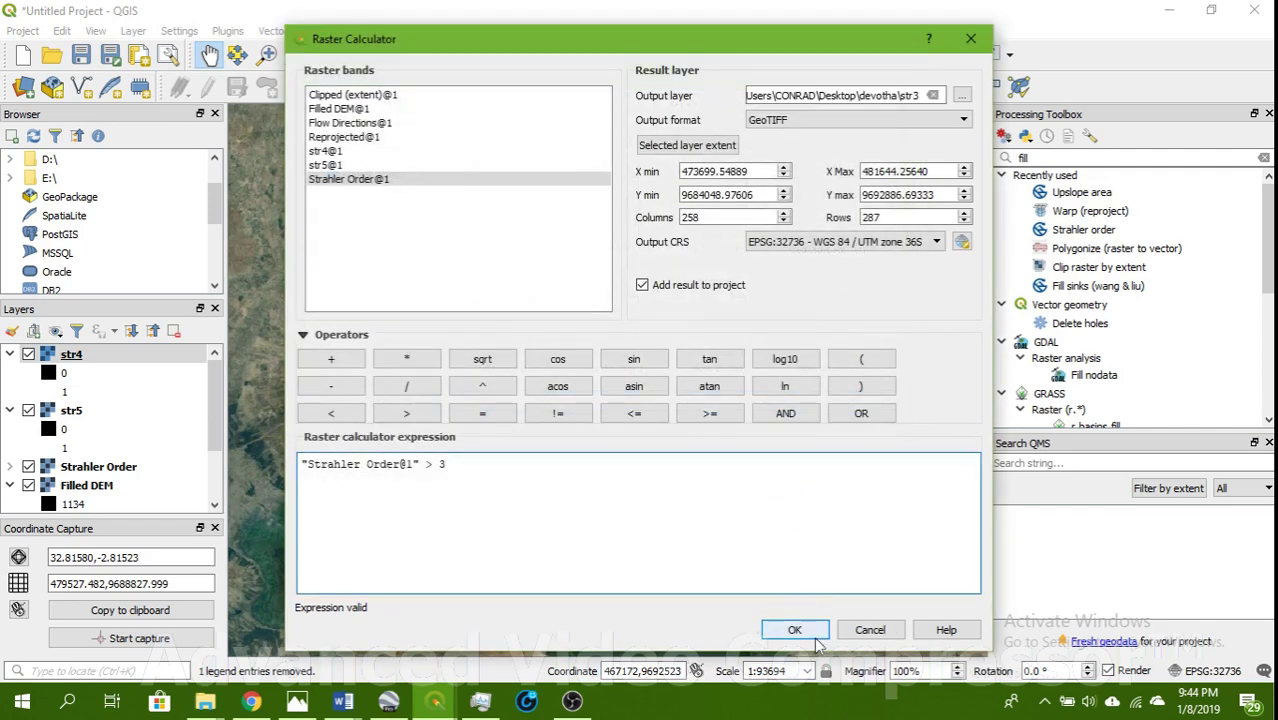
left_click(792, 630)
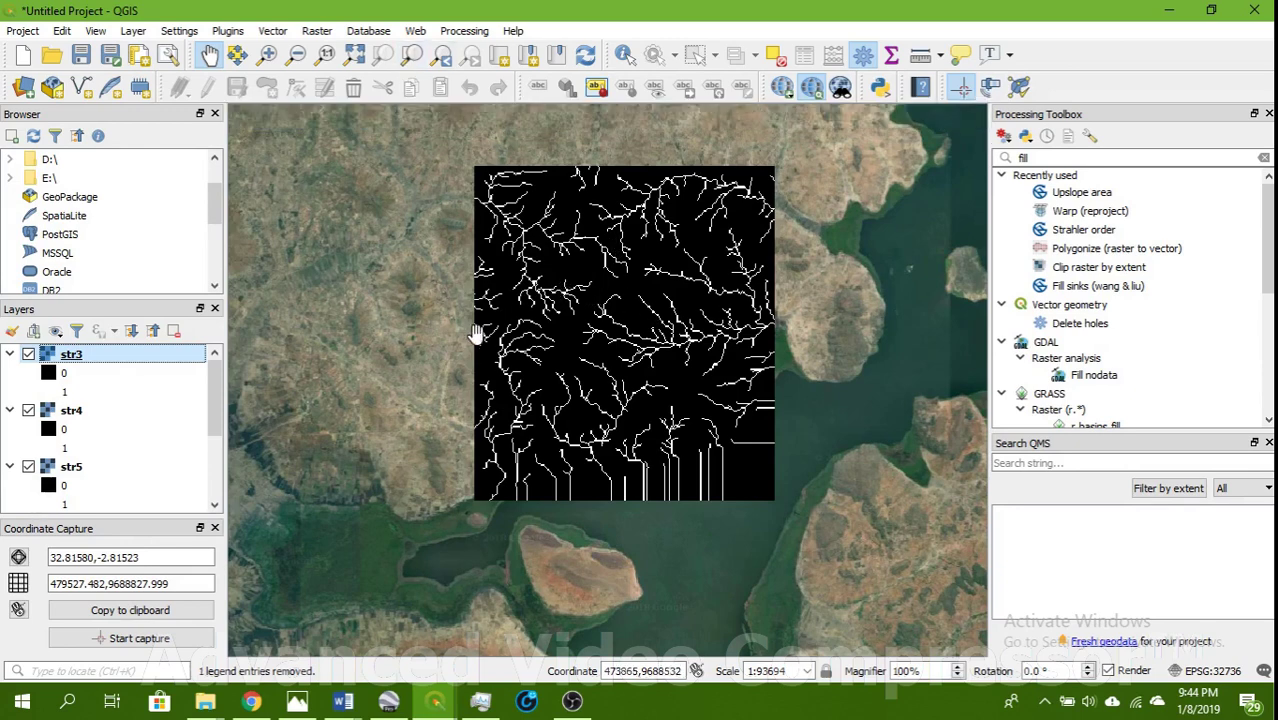
Collapse the legends of the str3, str4 and str5 layers and hide str3 and str5, leaving str4 displayed
scroll(688, 360, "up", 1)
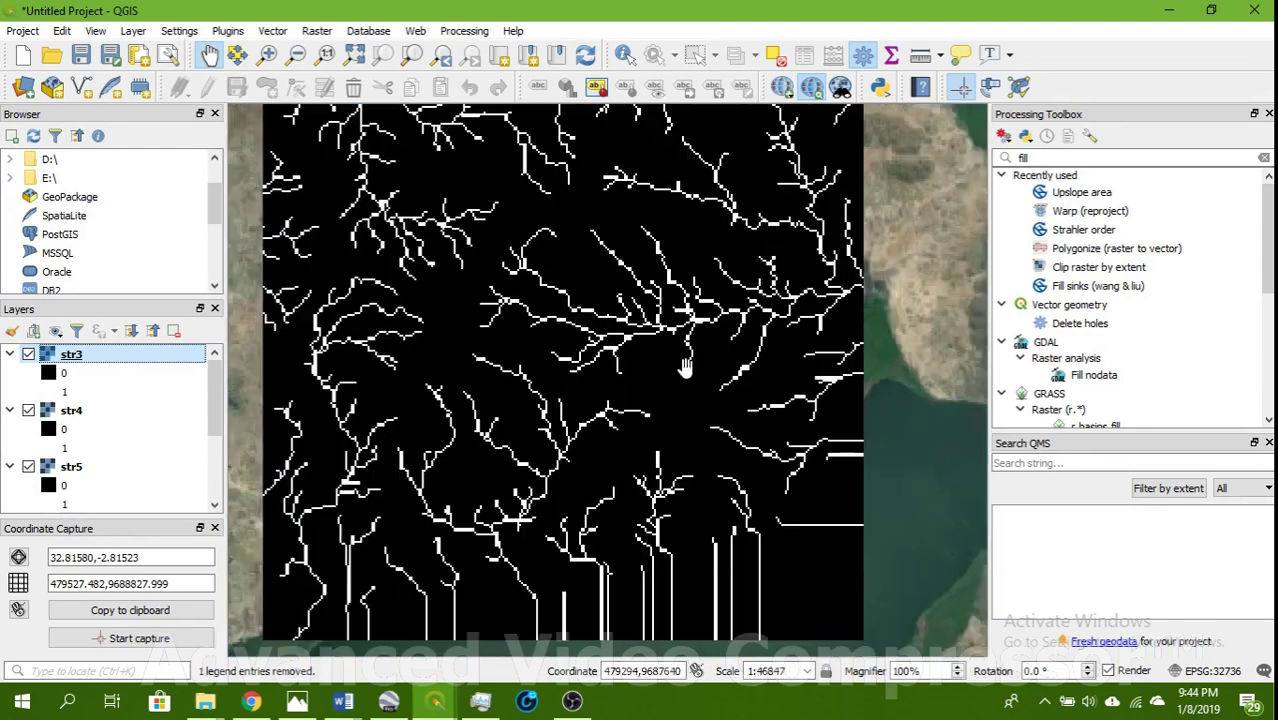
scroll(685, 370, "down", 1)
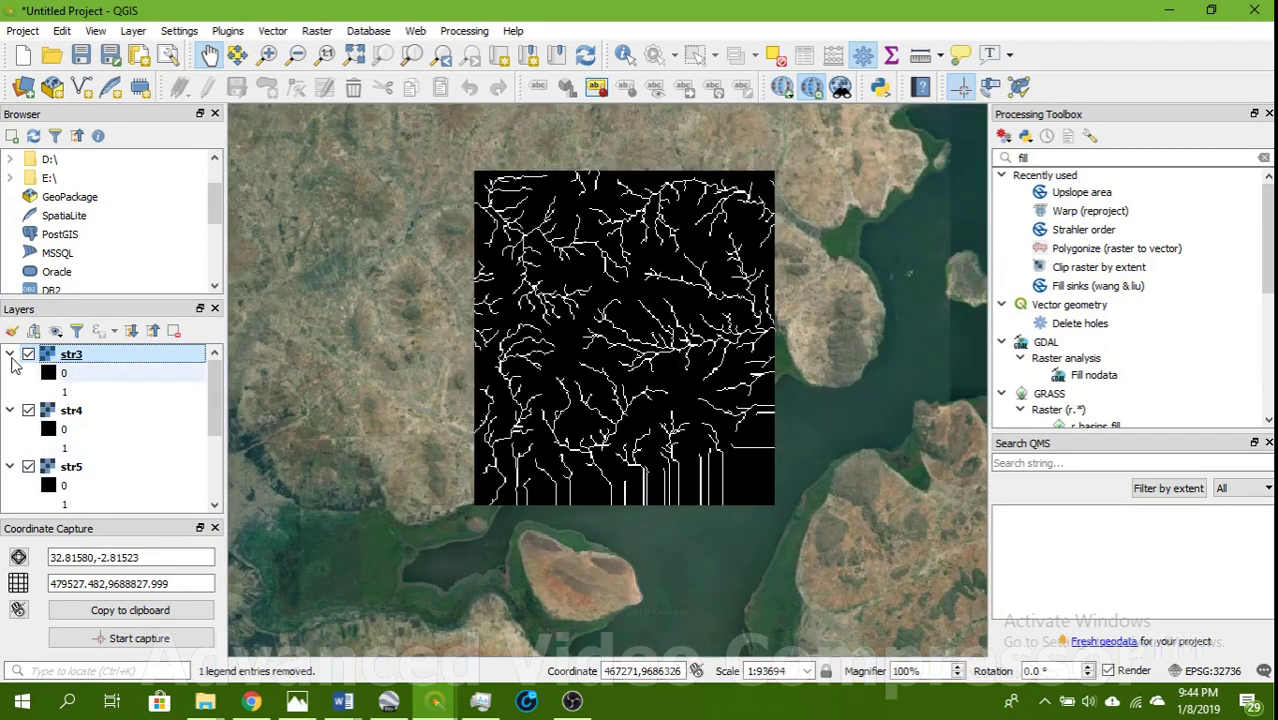
left_click(10, 354)
left_click(10, 373)
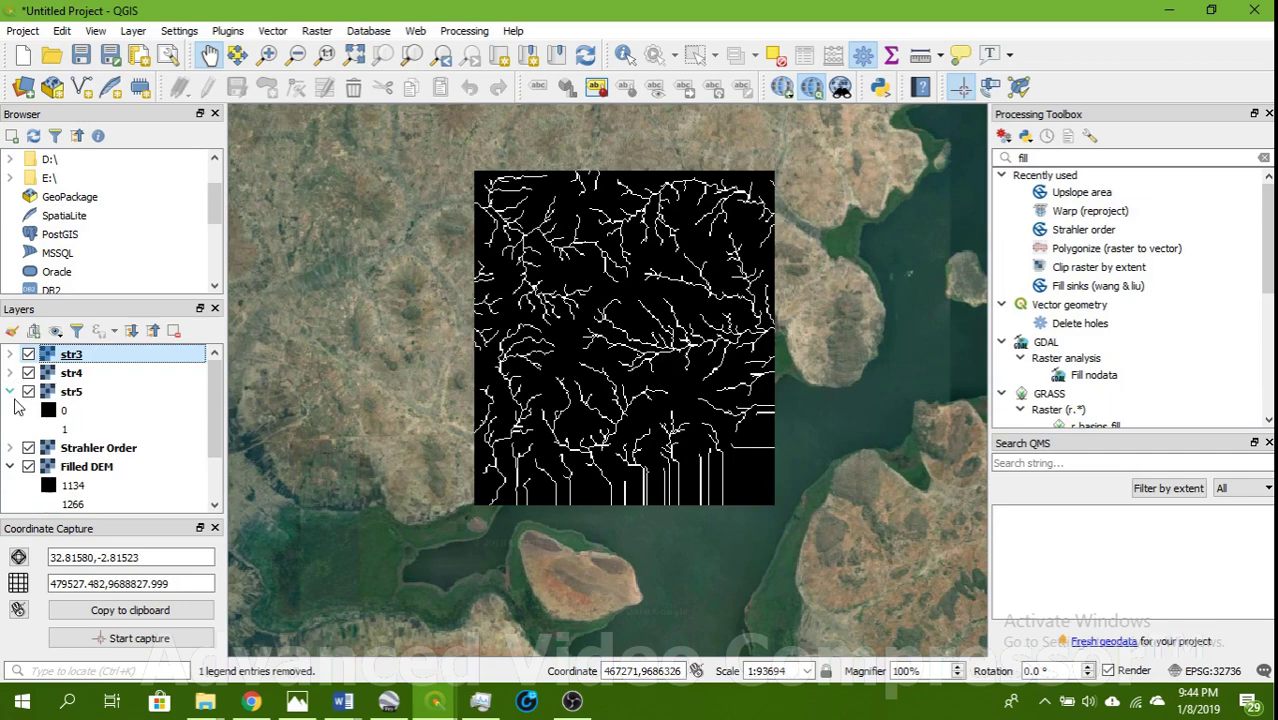
left_click(11, 392)
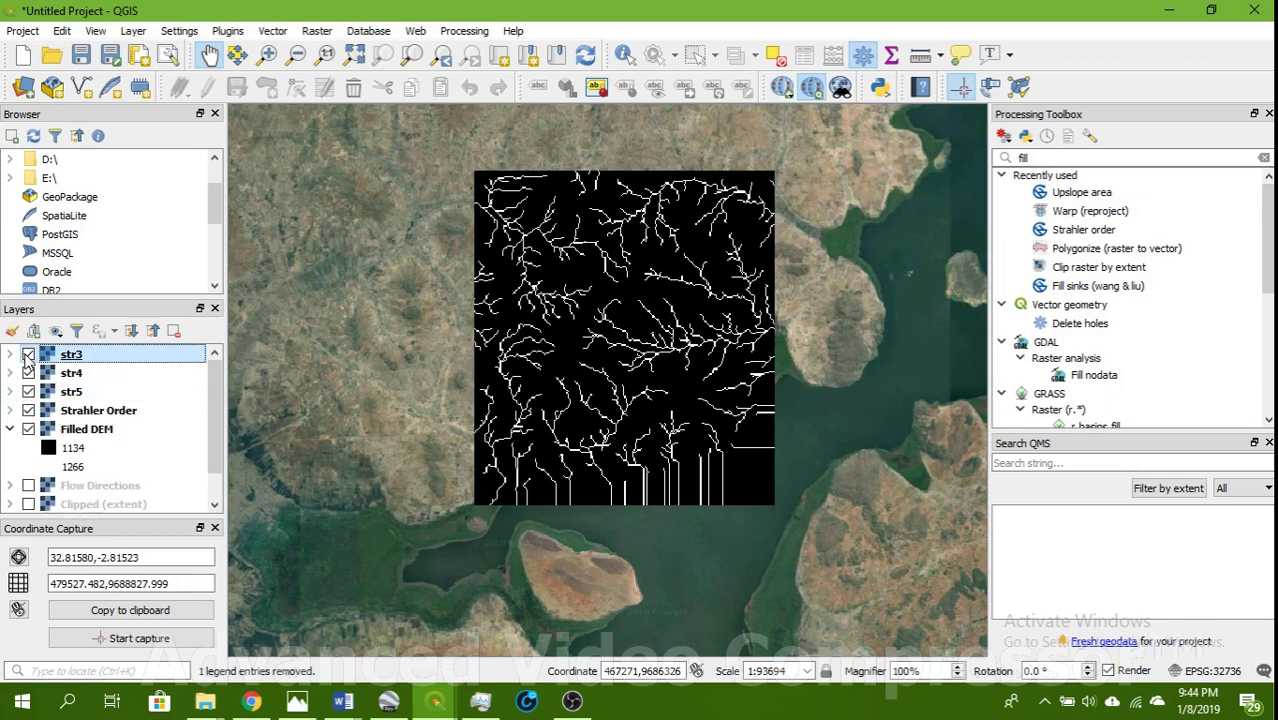
left_click(28, 354)
left_click(28, 391)
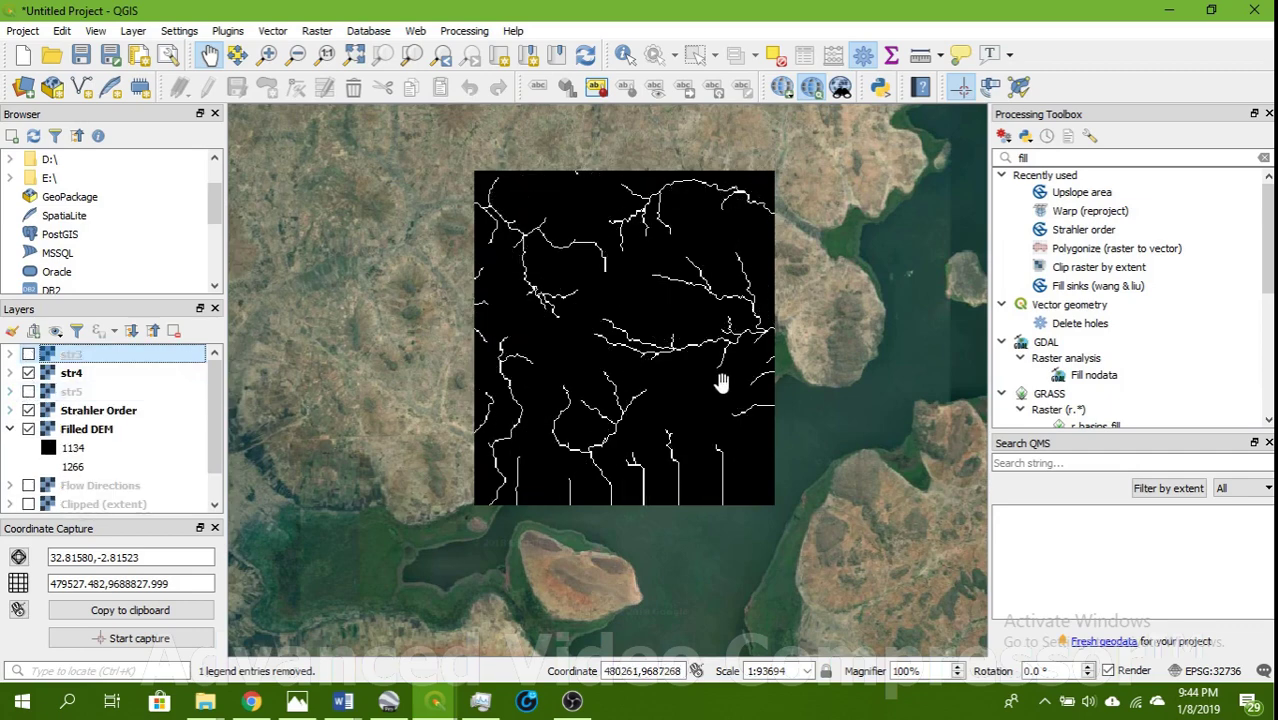
Set the global opacity of the str4 layer to 41.2% in its transparency properties
scroll(720, 383, "down", 1)
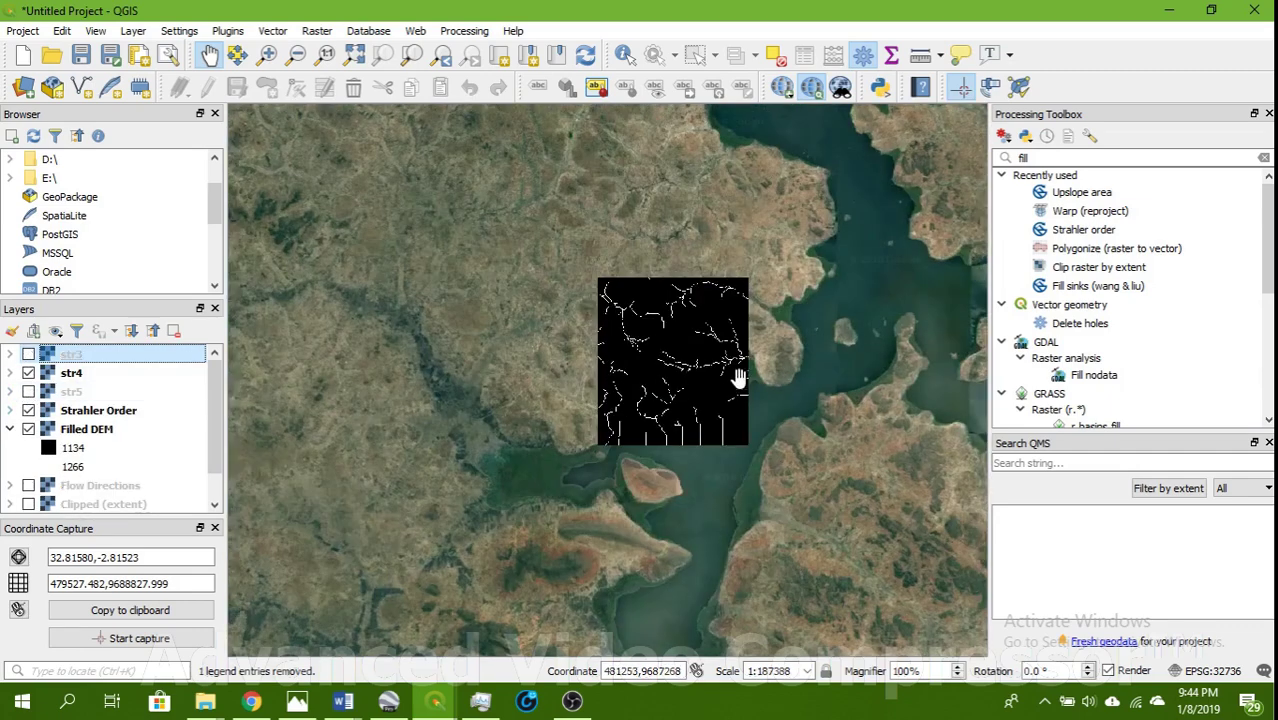
right_click(57, 376)
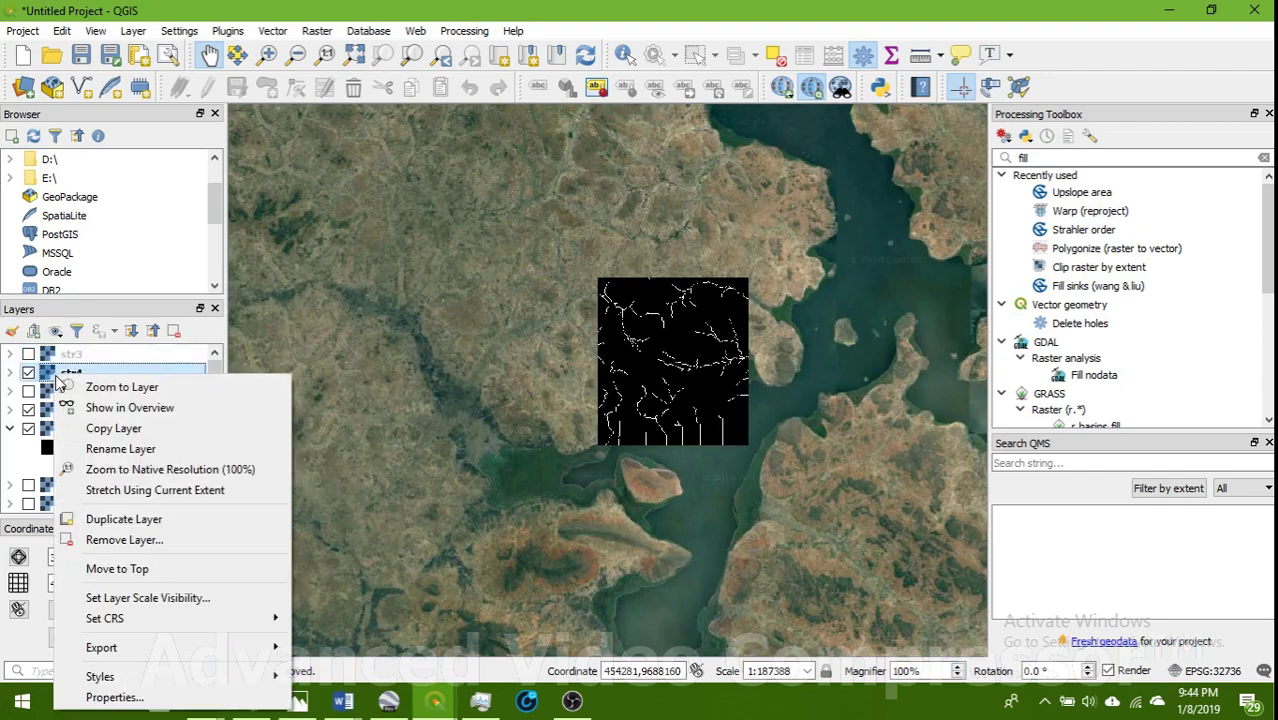
left_click(115, 697)
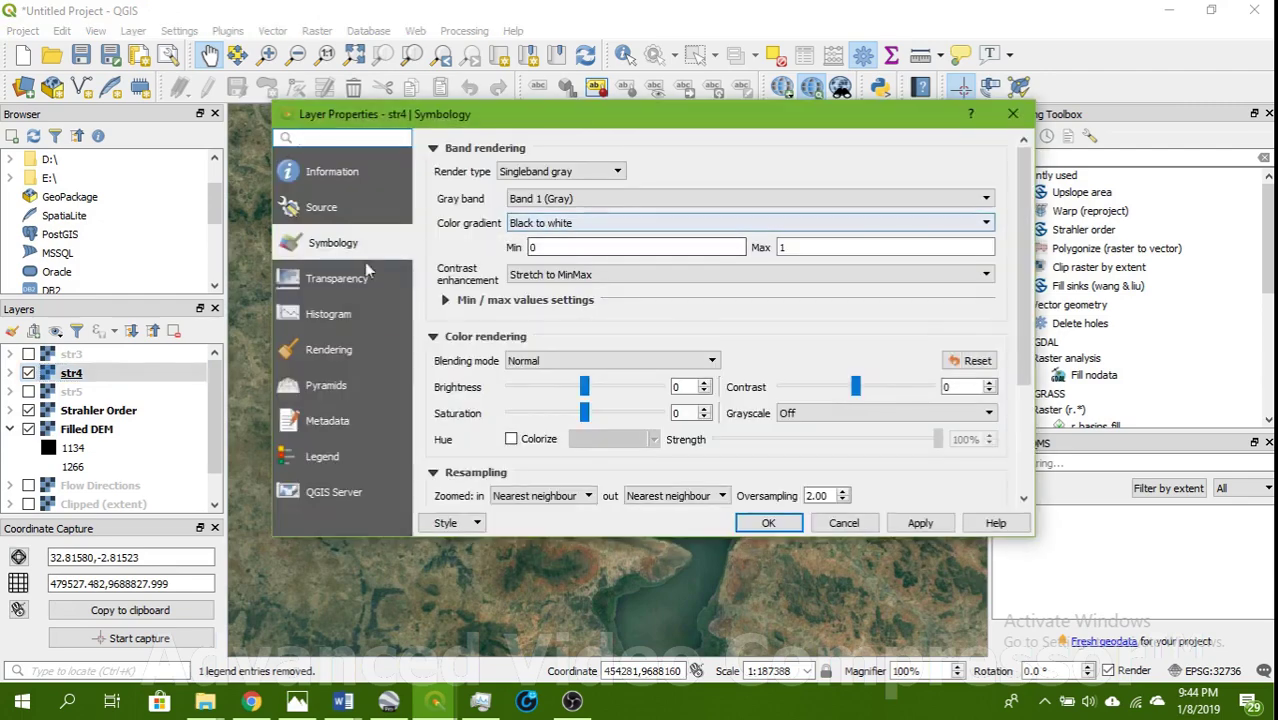
left_click(330, 282)
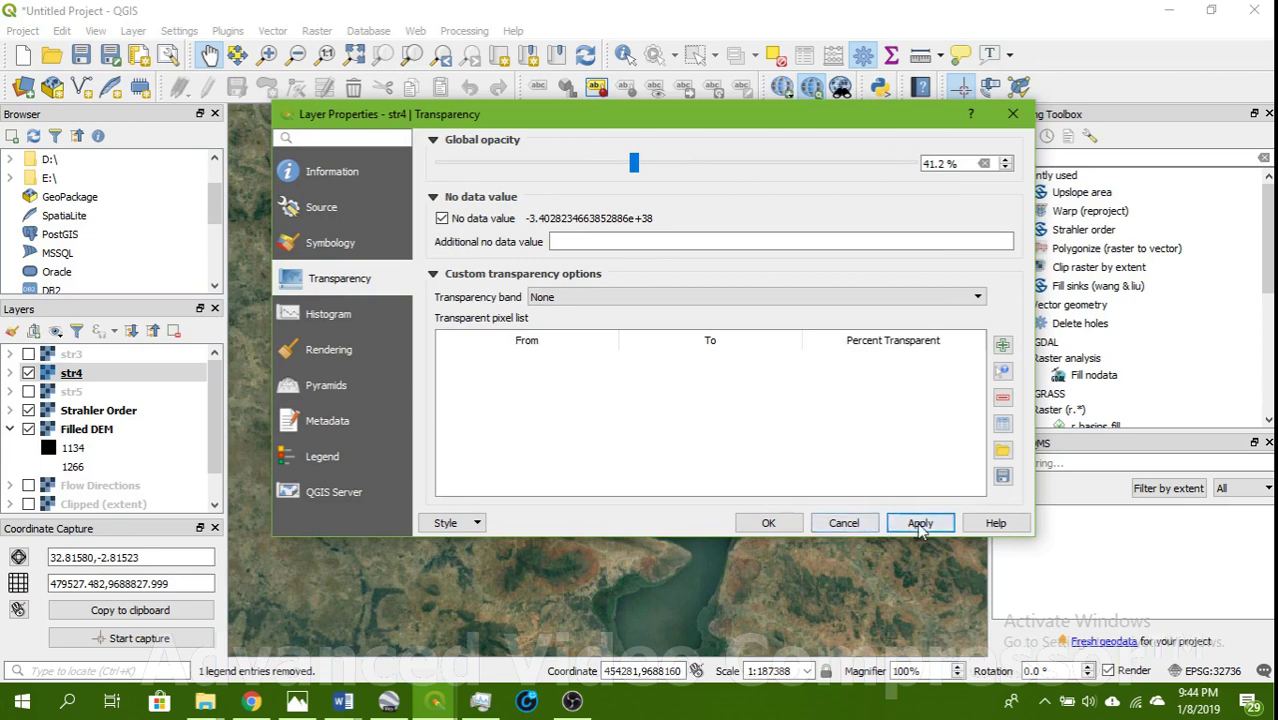
left_click(767, 522)
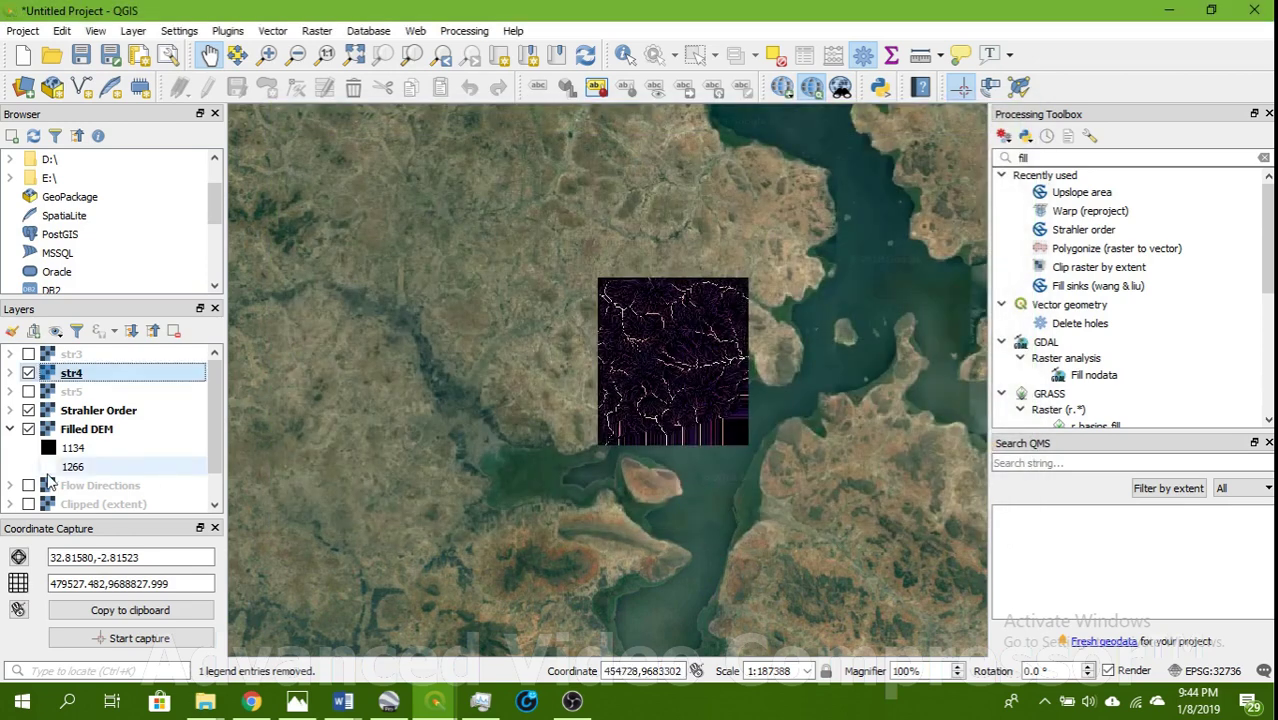
Hide the Strahler Order and Filled DEM layers and inspect the str4 streams against the satellite imagery
left_click(28, 410)
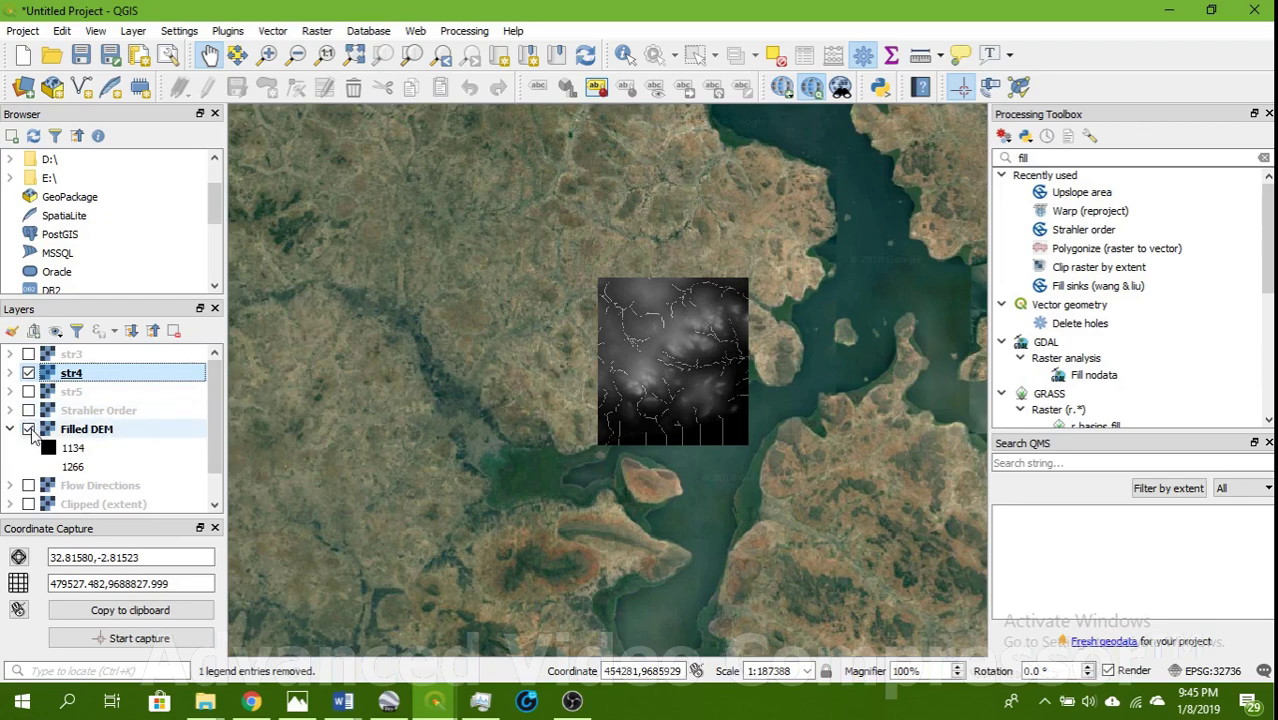
left_click(28, 429)
scroll(700, 363, "up", 2)
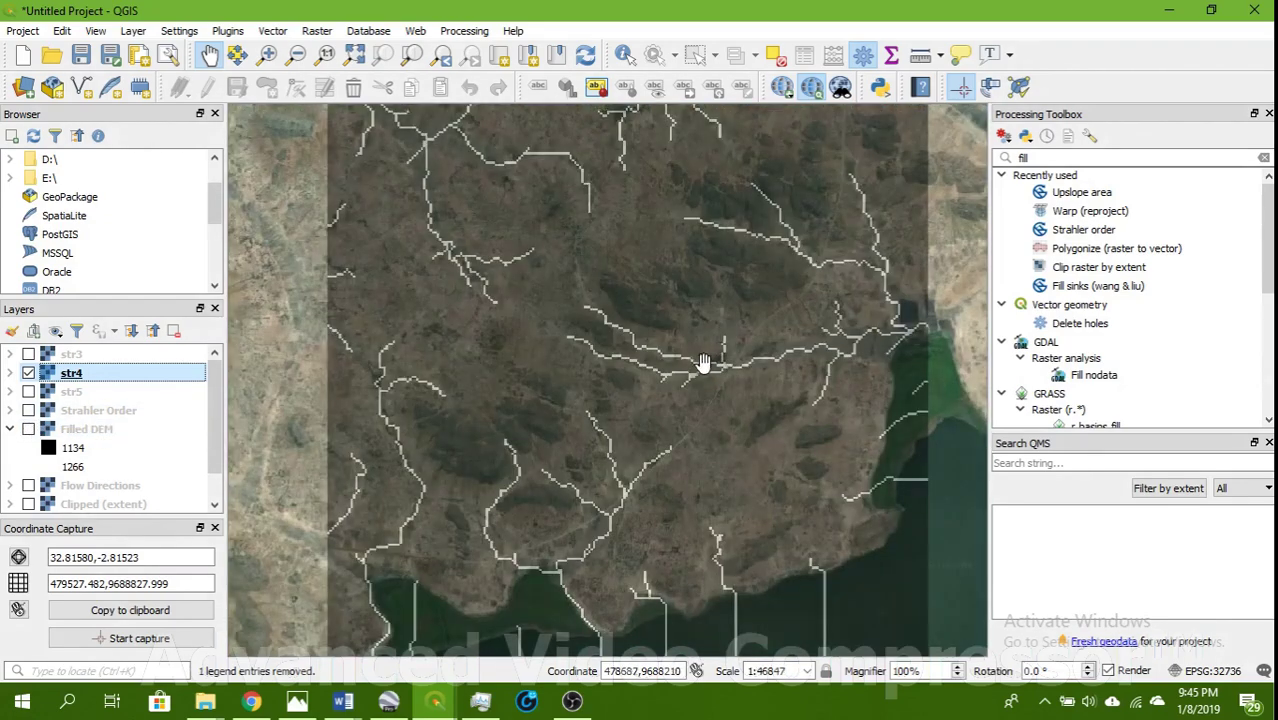
scroll(702, 360, "up", 1)
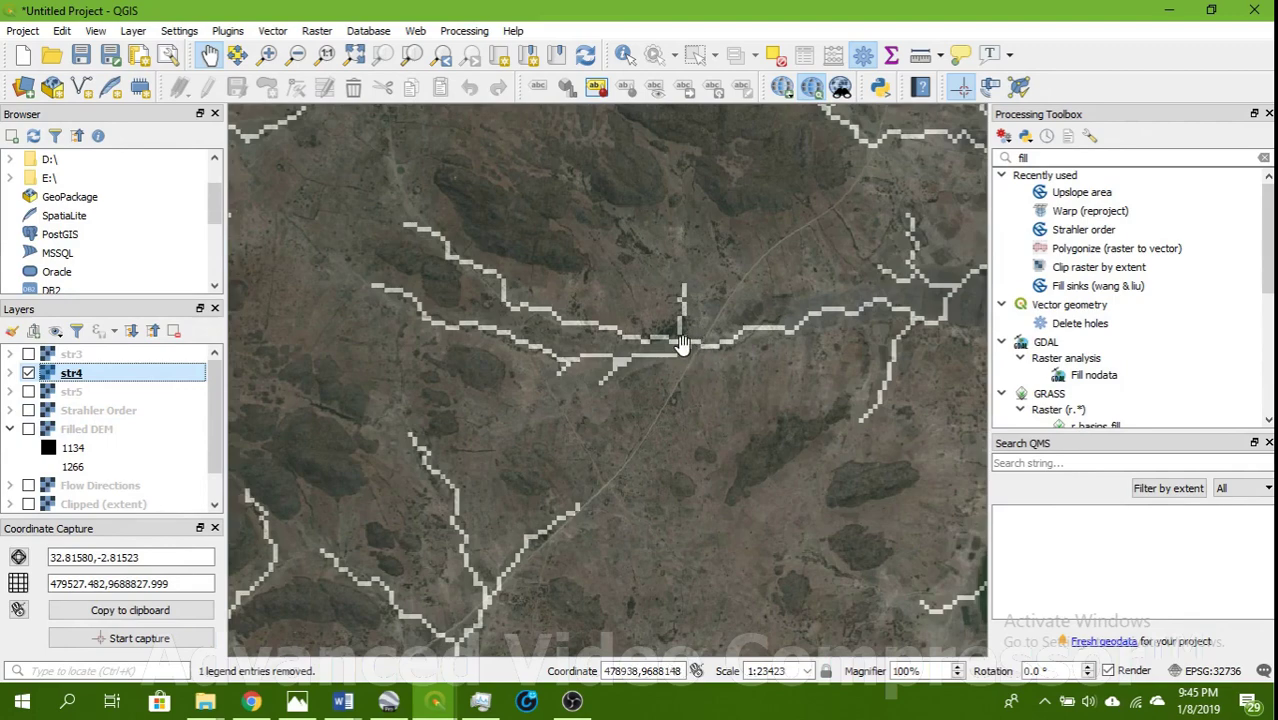
scroll(690, 345, "down", 1)
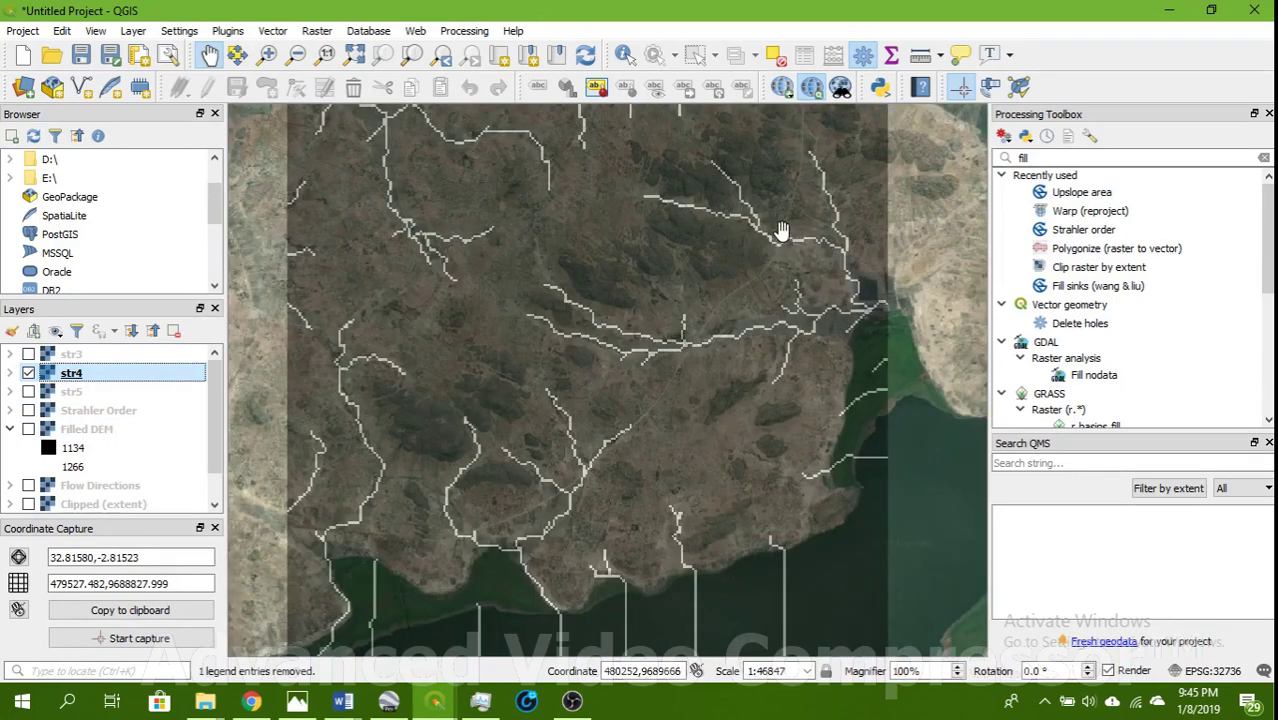
scroll(552, 520, "up", 1)
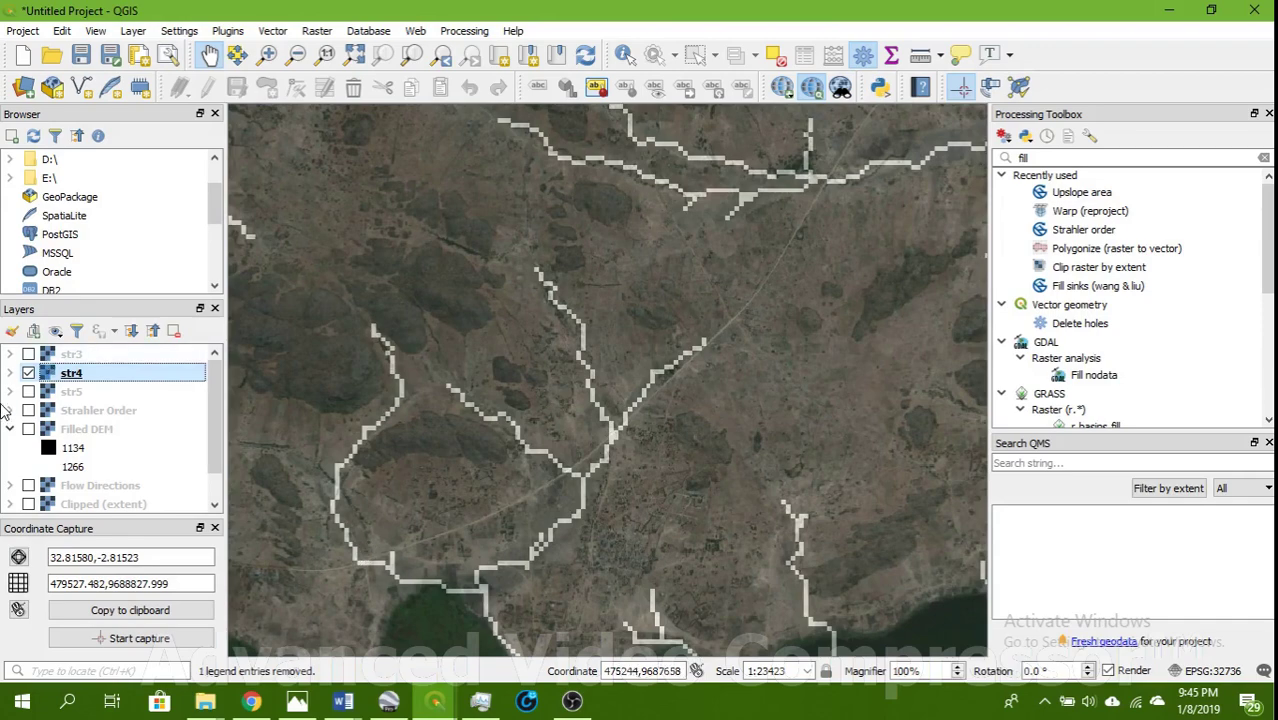
Display the str3 layer instead of str4 and set its global opacity to 36.2%
left_click(28, 373)
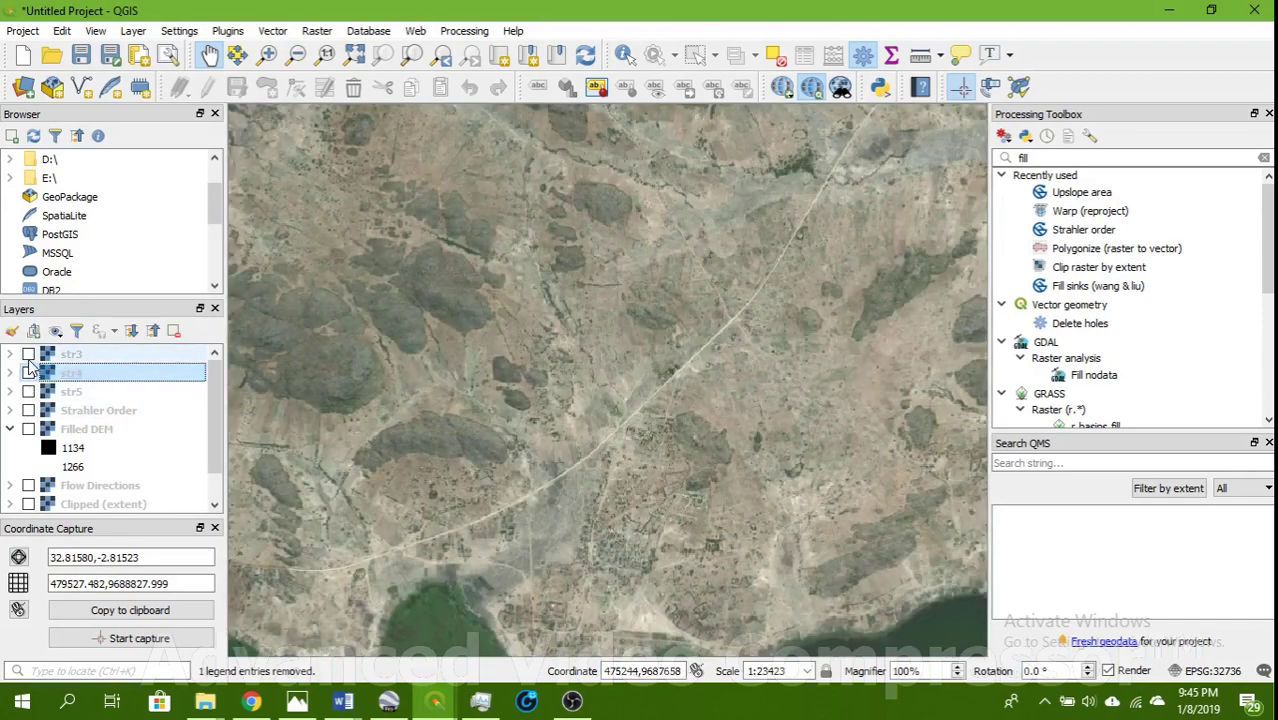
left_click(28, 354)
right_click(66, 354)
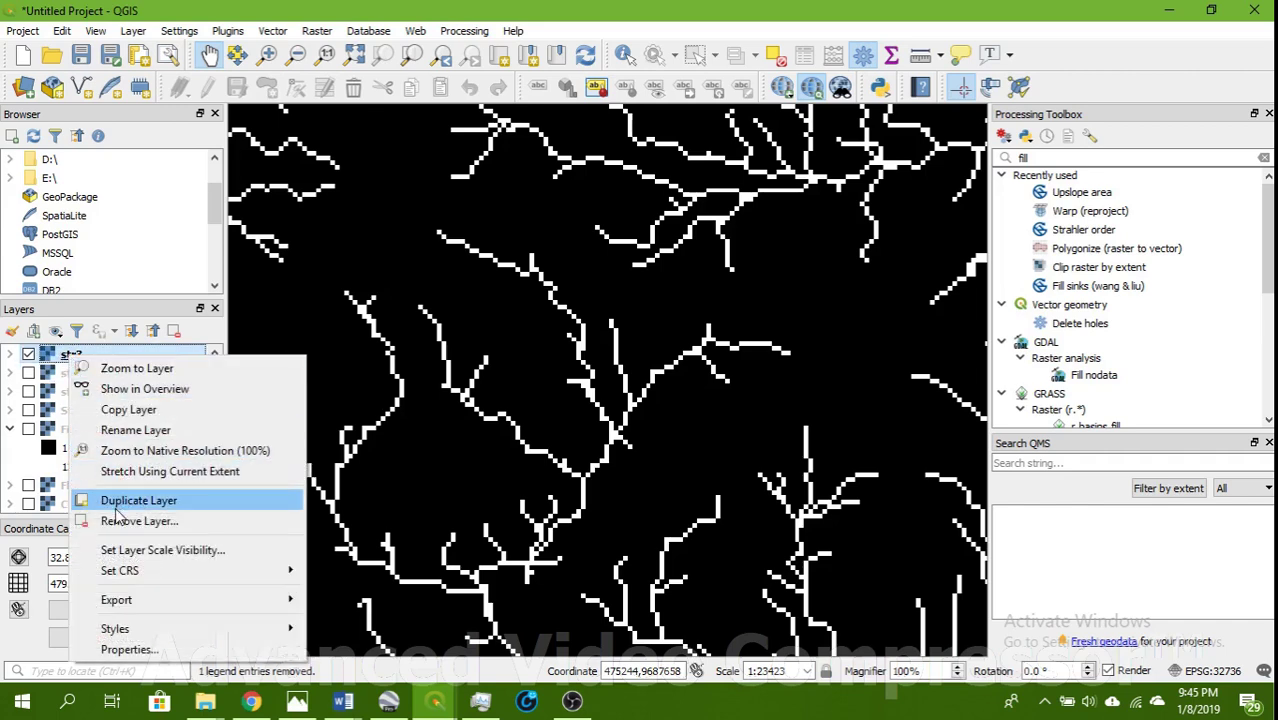
left_click(129, 649)
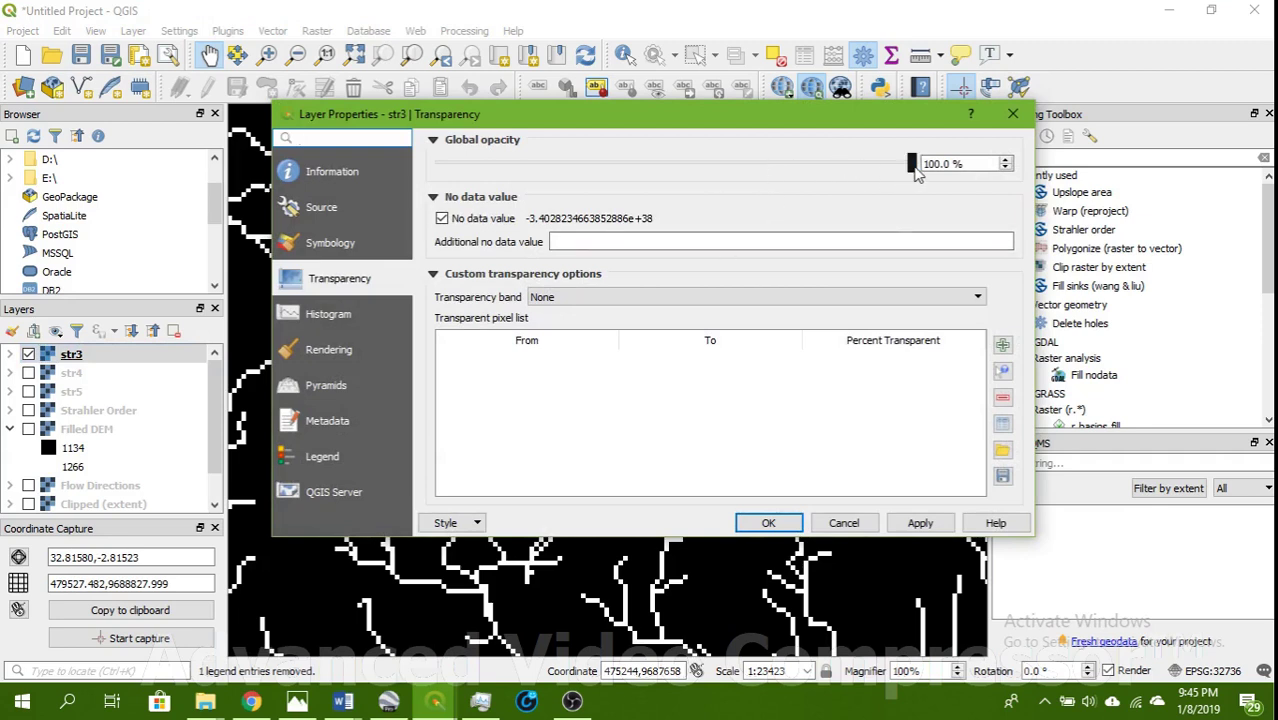
left_click_drag(914, 167, 768, 163)
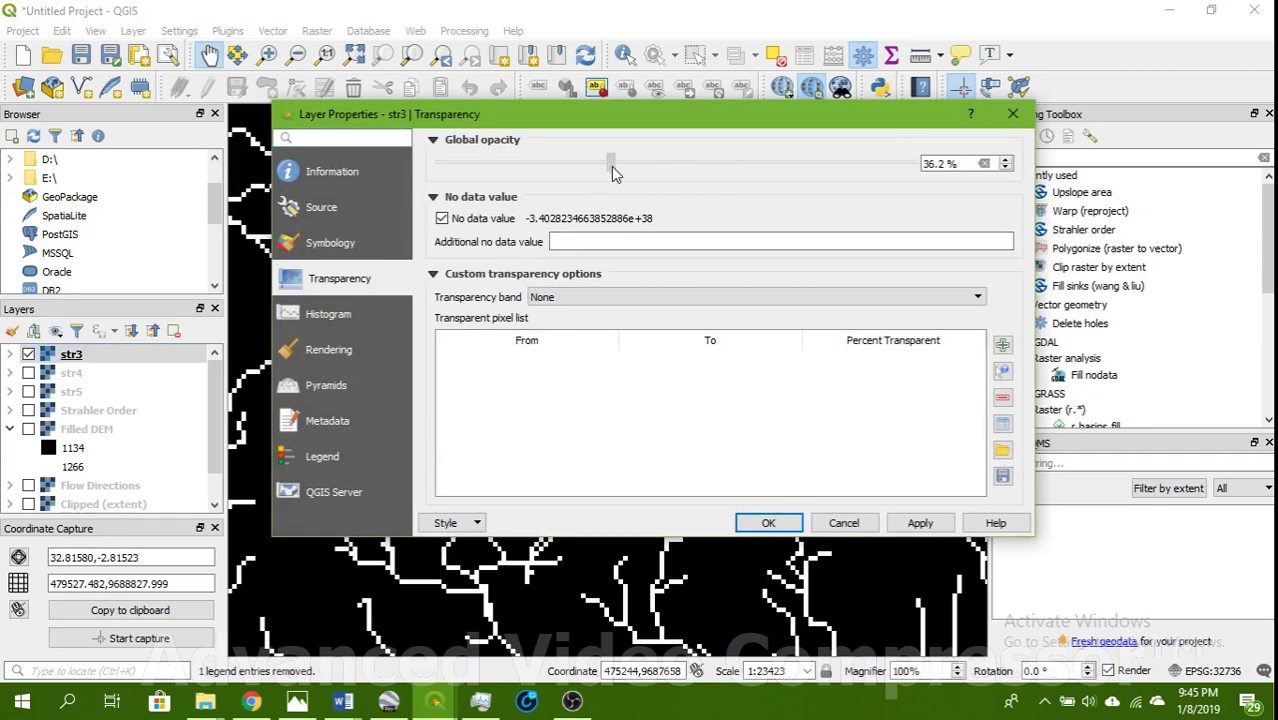
left_click(920, 522)
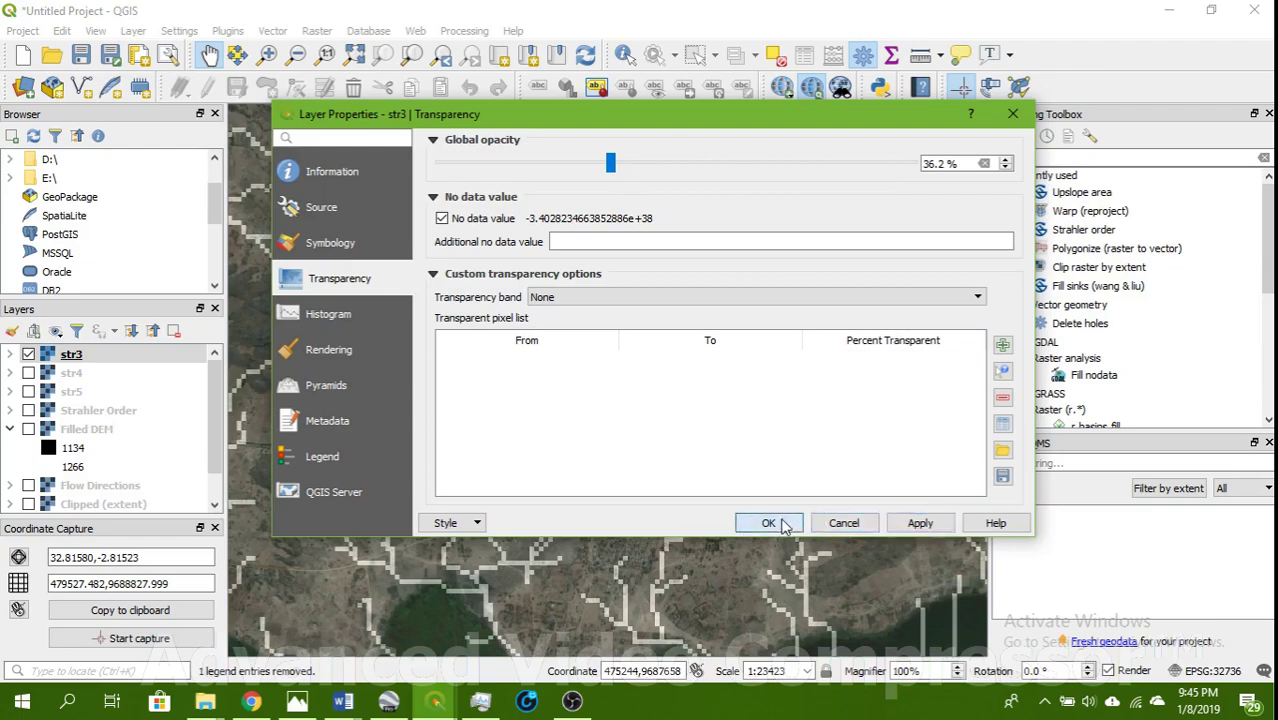
left_click(768, 522)
scroll(622, 420, "down", 2)
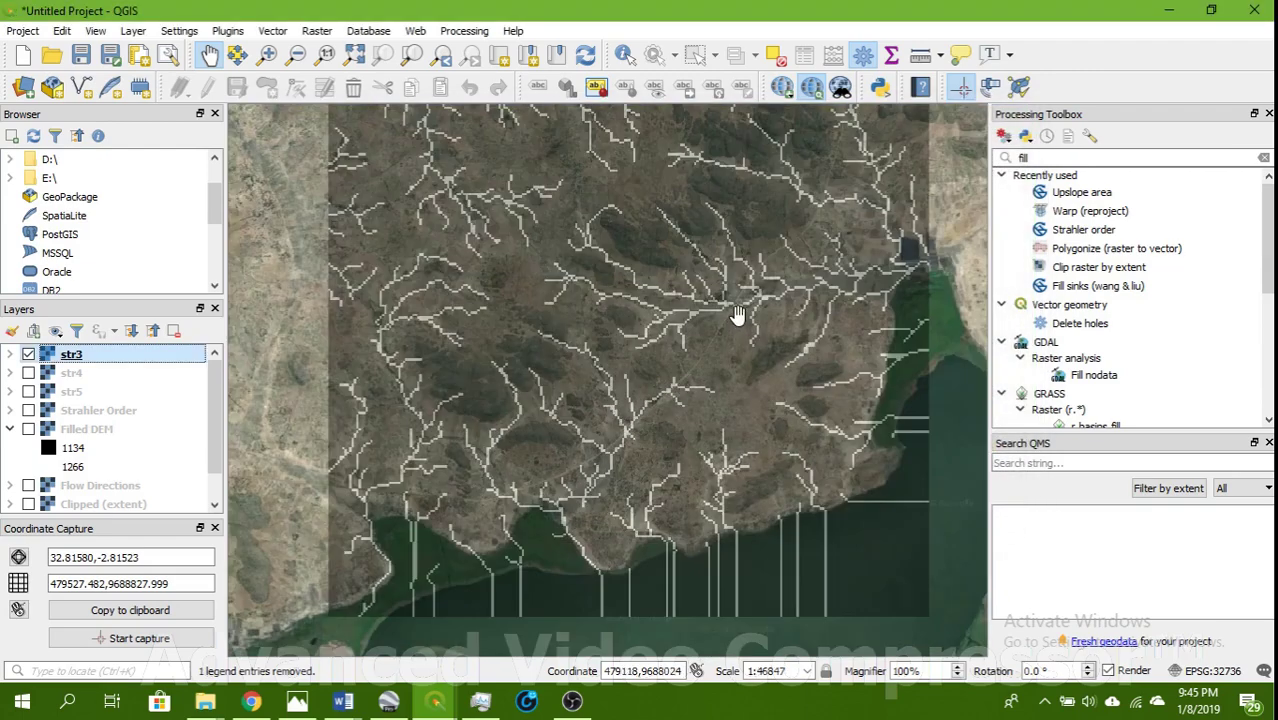